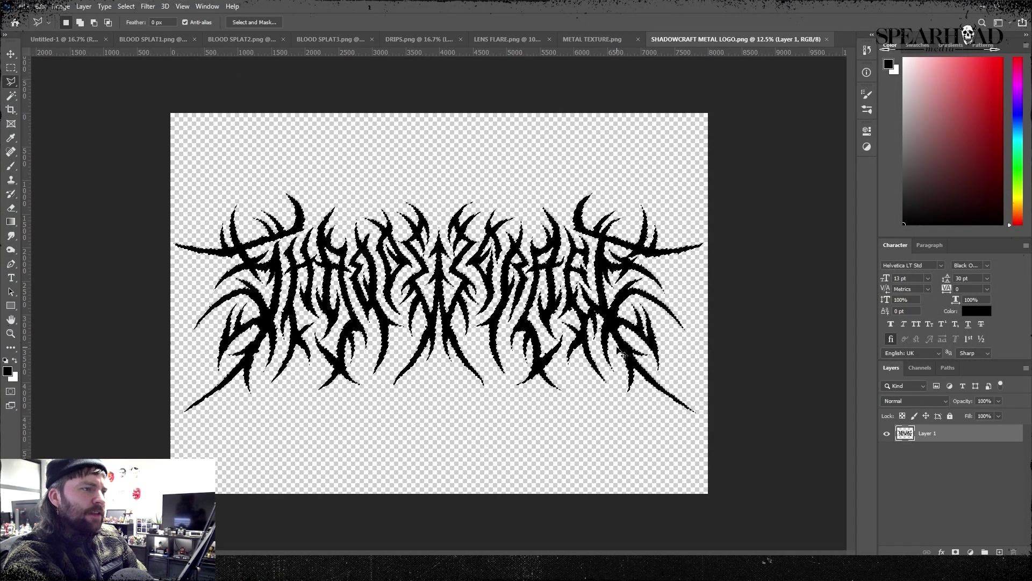
Paste the copied metal logo into the blank Untitled-1 document and close the SHADOWCRAFT METAL LOGO.png source file.
click(76, 40)
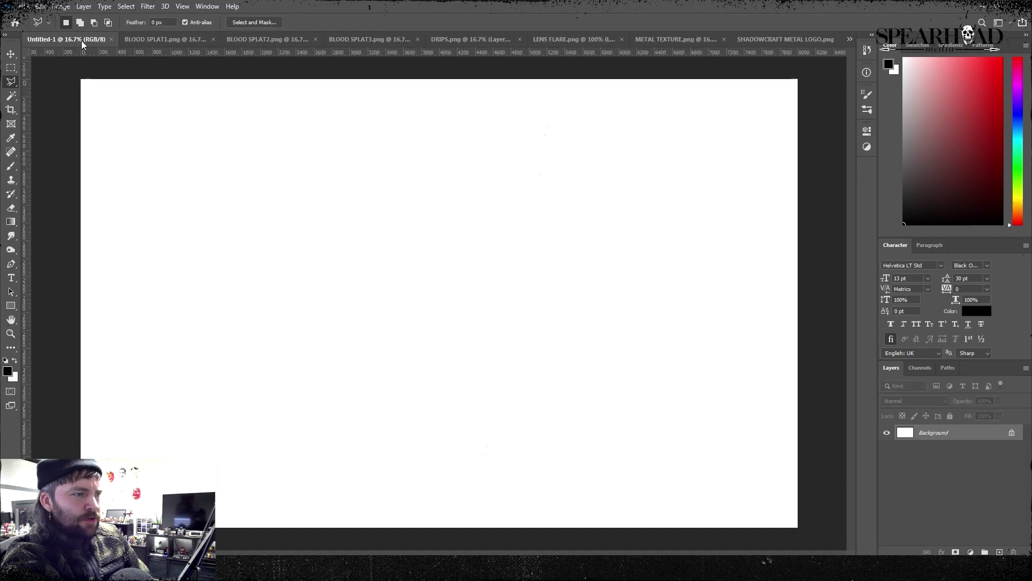
key(ctrl+v)
click(791, 38)
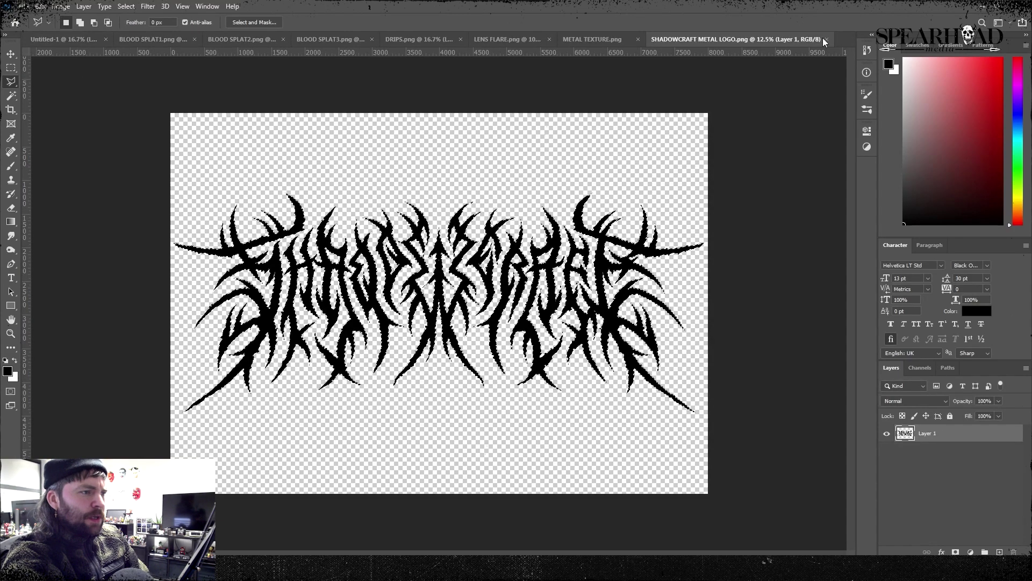
key(ctrl+w)
Check the document's pixel dimensions and resolution in the Image Size dialog.
click(61, 6)
click(75, 90)
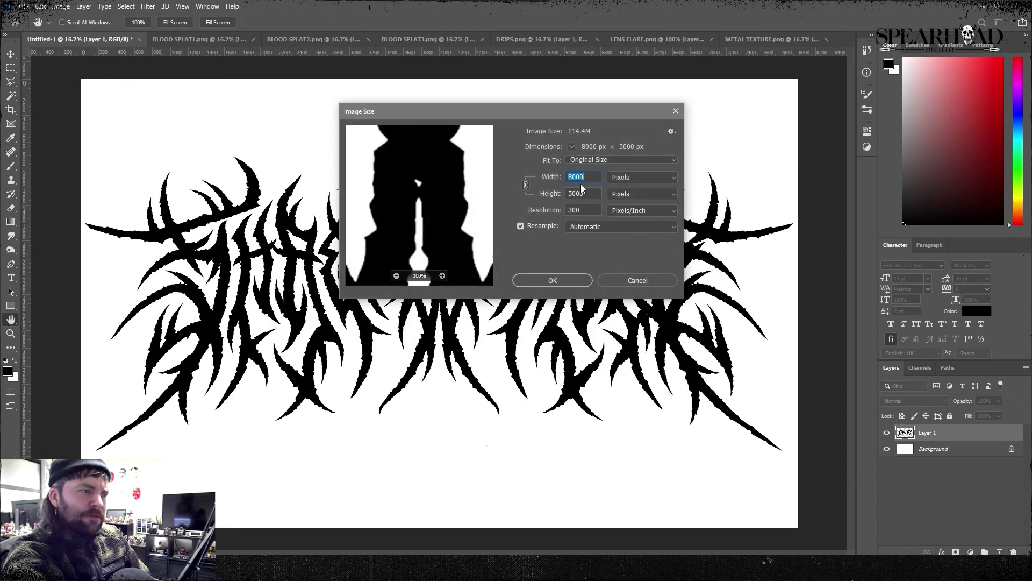
click(579, 278)
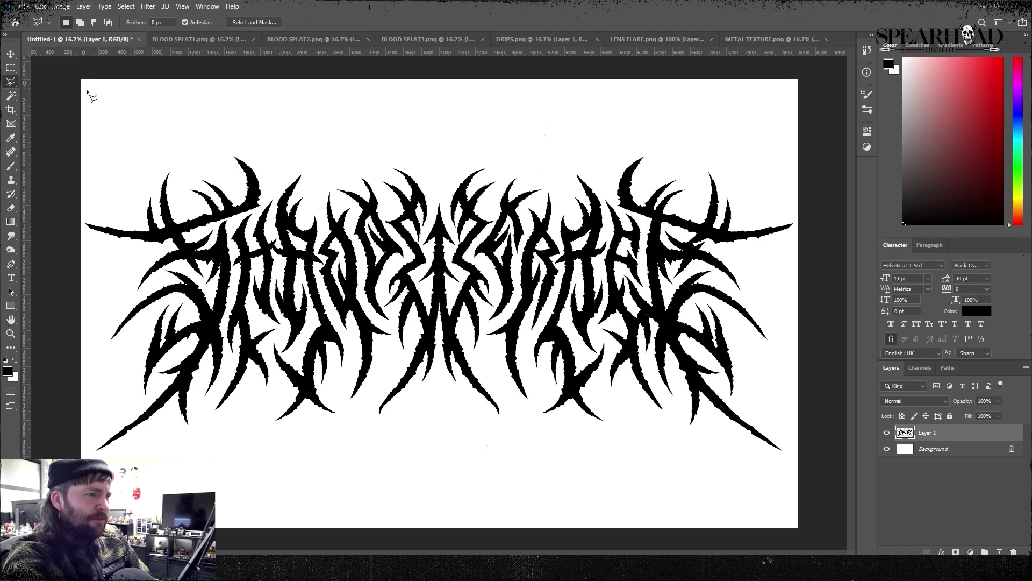
Load the pasted logo's outline as a selection and add a new empty layer above it.
ctrl+click(907, 434)
click(1000, 552)
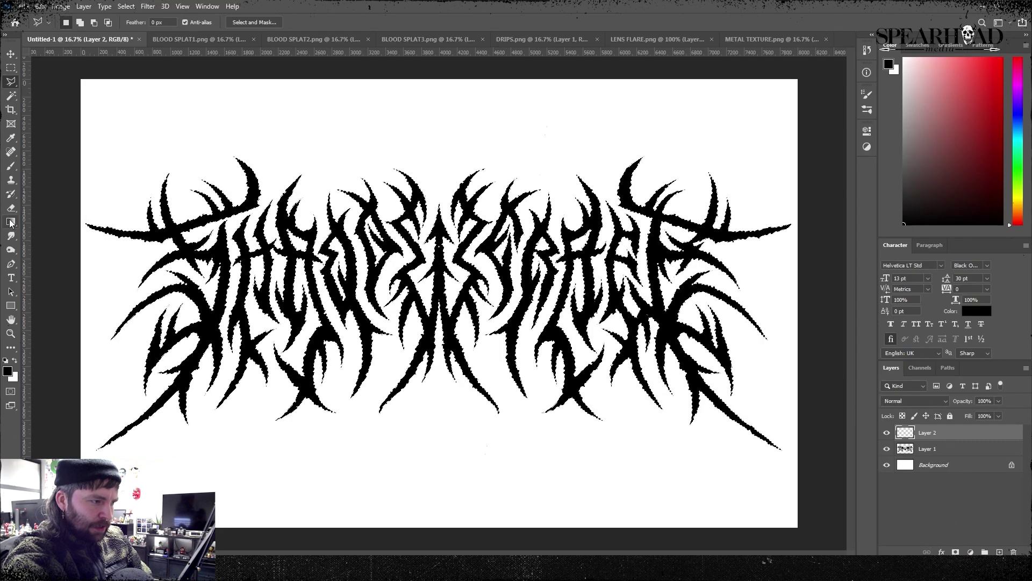
Edit the Gradient tool's blue-to-orange gradient, keeping a dark blue start stop and setting the middle stop to 8db9c2.
click(11, 222)
click(82, 24)
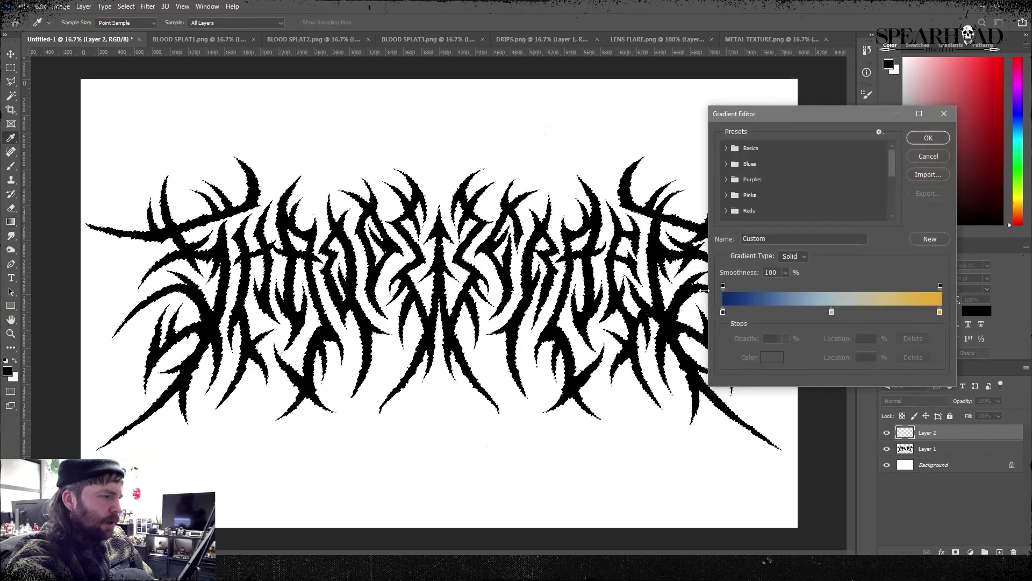
double_click(724, 312)
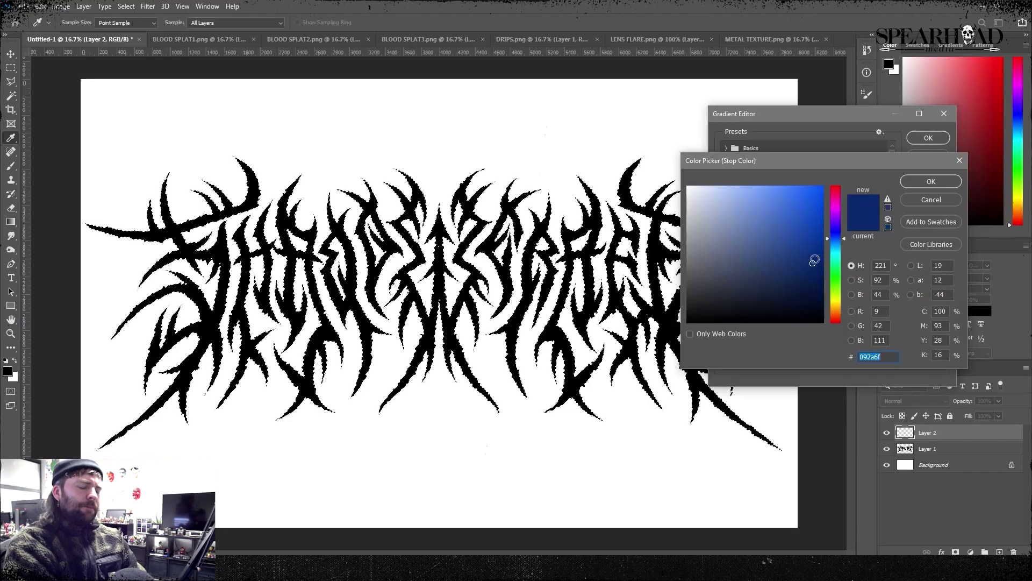
click(912, 182)
double_click(831, 310)
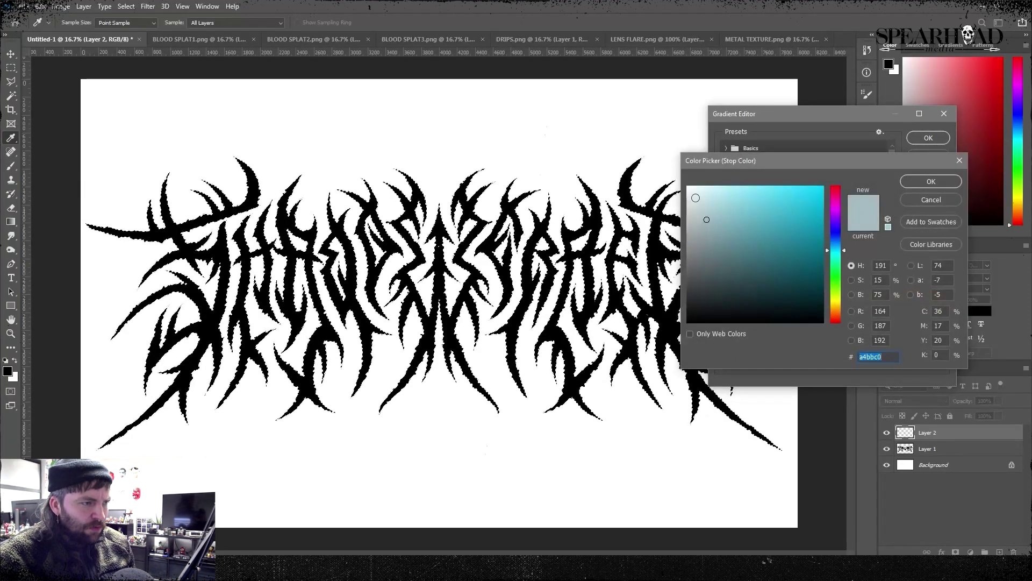
click(724, 219)
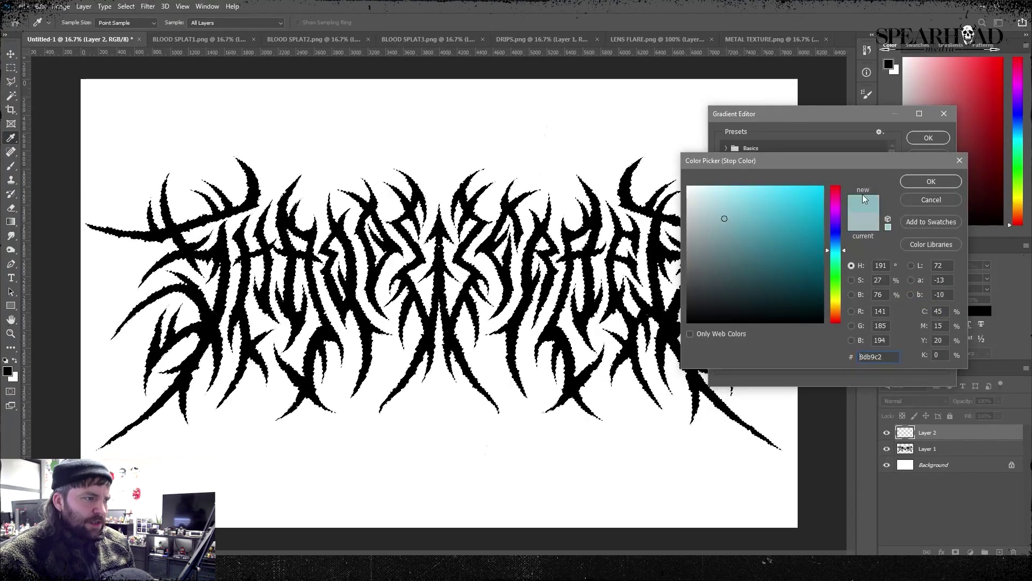
key(Return)
Set the gradient's end stop to a deeper orange and accept the edited gradient.
double_click(940, 311)
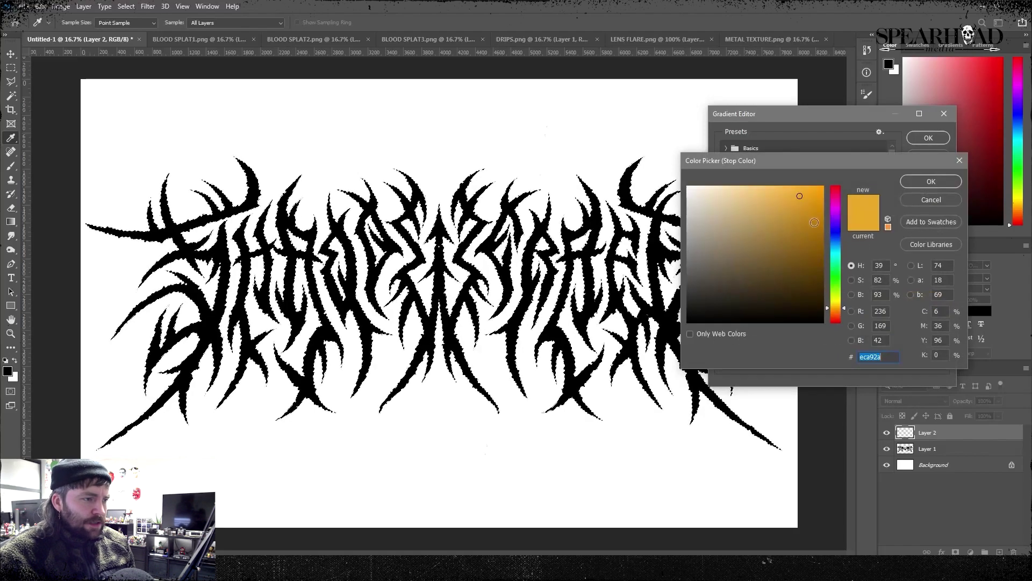
drag(809, 211, 808, 204)
click(959, 183)
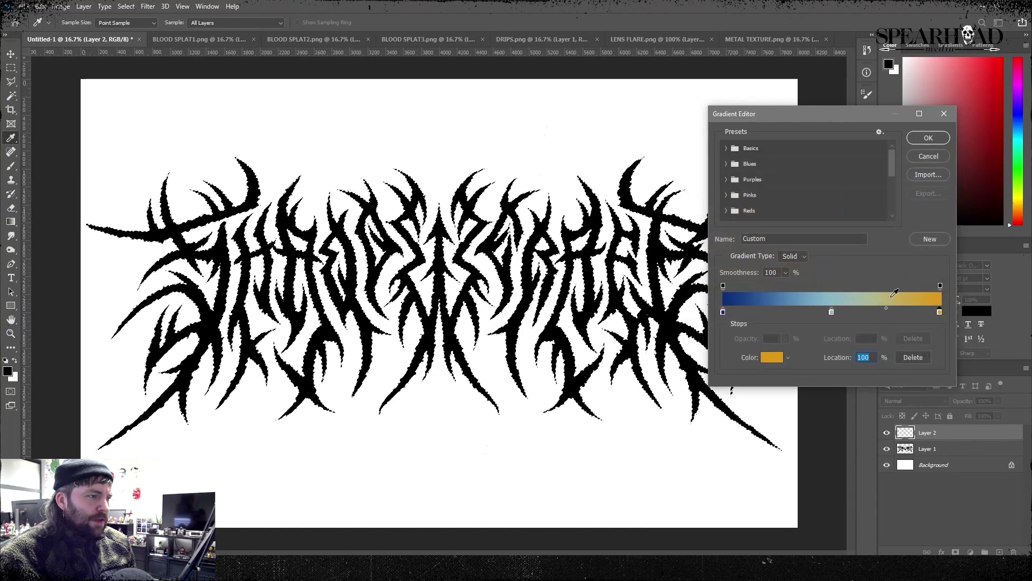
click(927, 138)
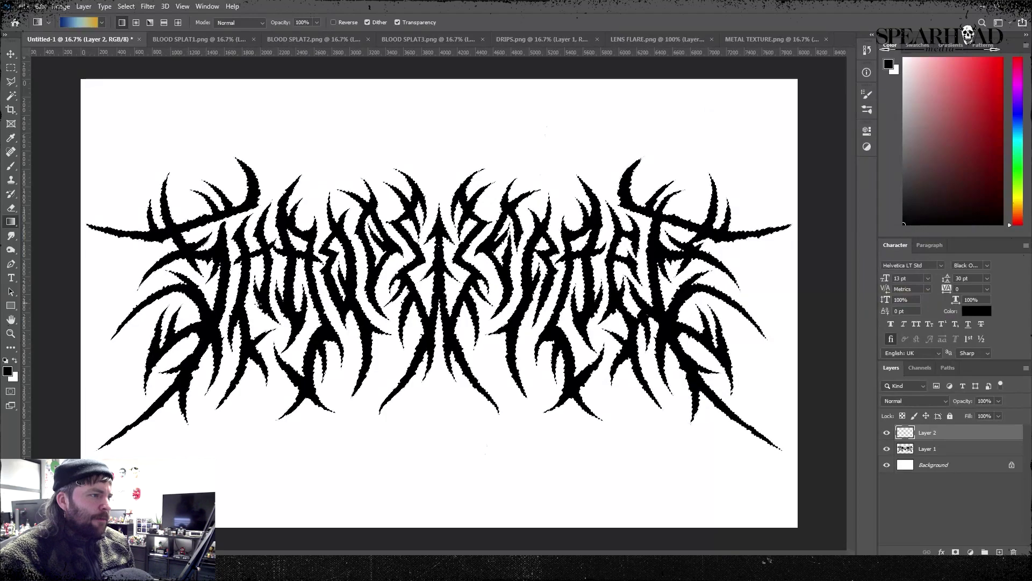
drag(236, 151, 235, 170)
drag(259, 450, 260, 453)
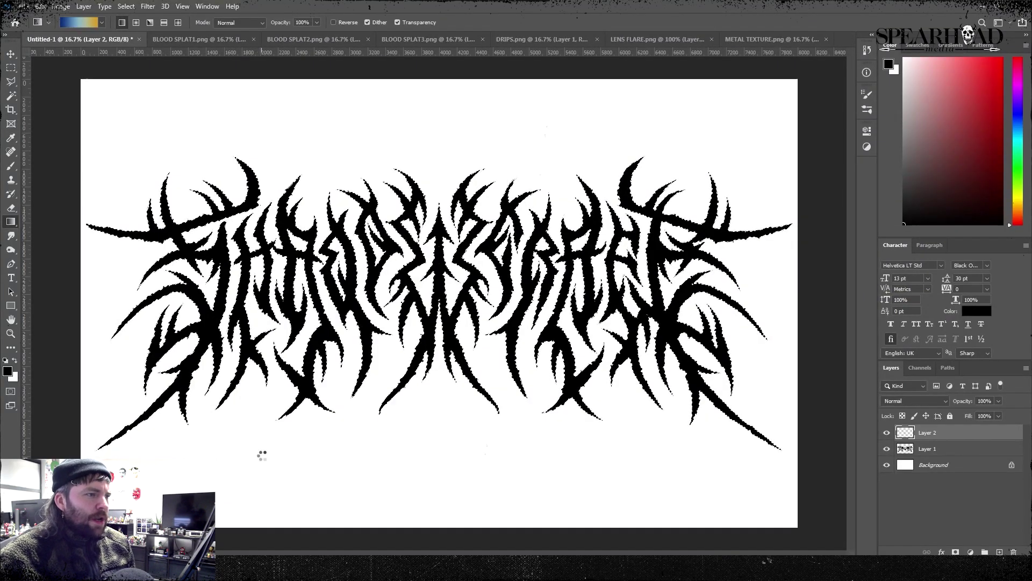
key(ctrl+z)
drag(382, 140, 383, 225)
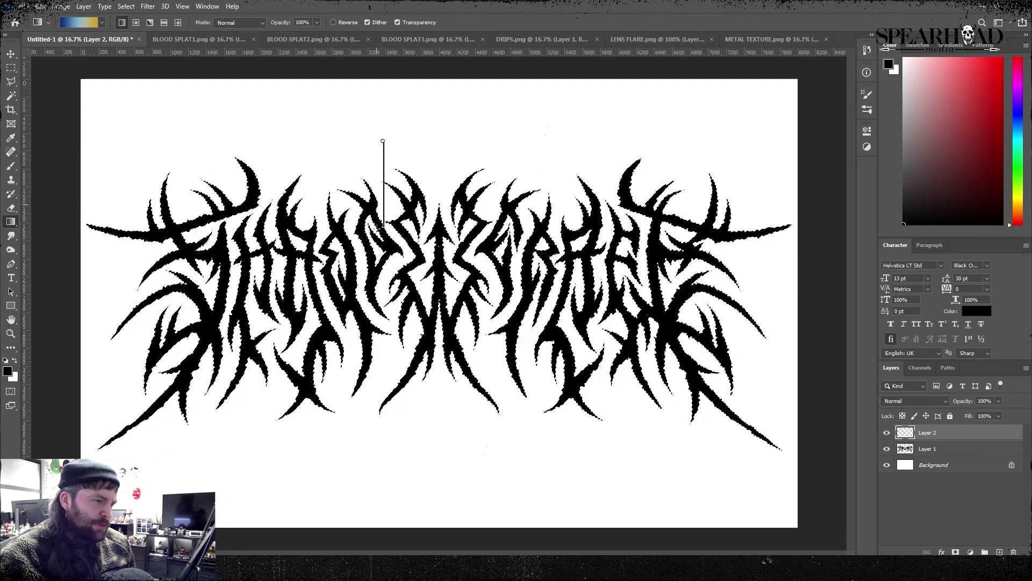
key(ctrl+z)
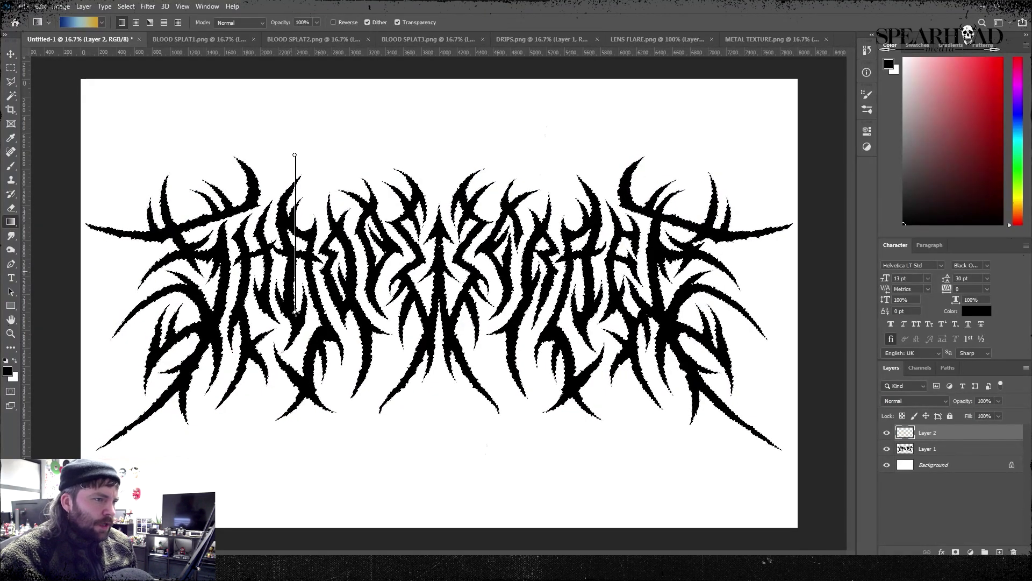
drag(295, 155, 295, 353)
key(ctrl+z)
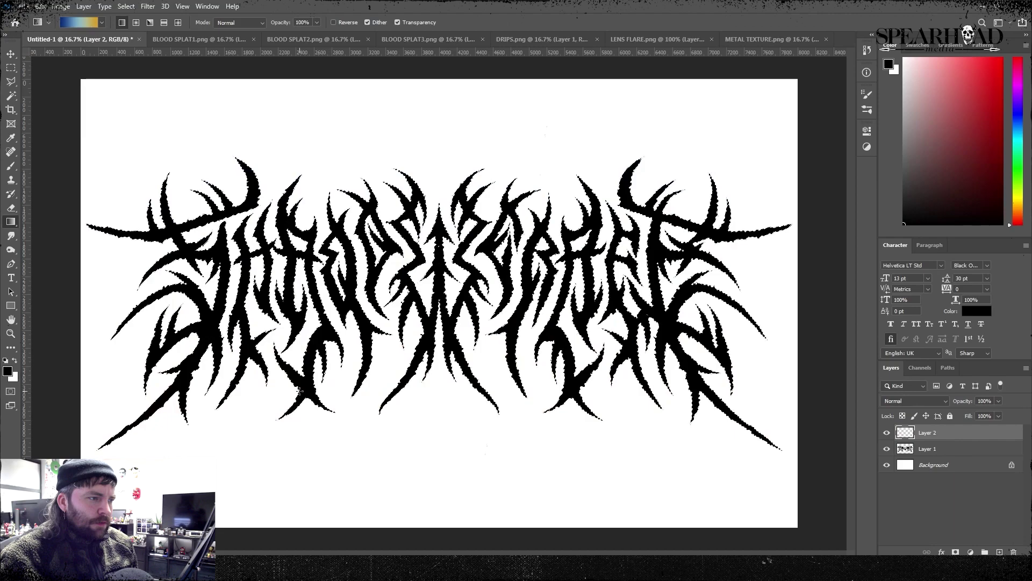
Fill the logo selection with the linear gradient running from above the lettering down to its lower tips, and deselect.
drag(293, 152, 293, 163)
drag(300, 392, 301, 400)
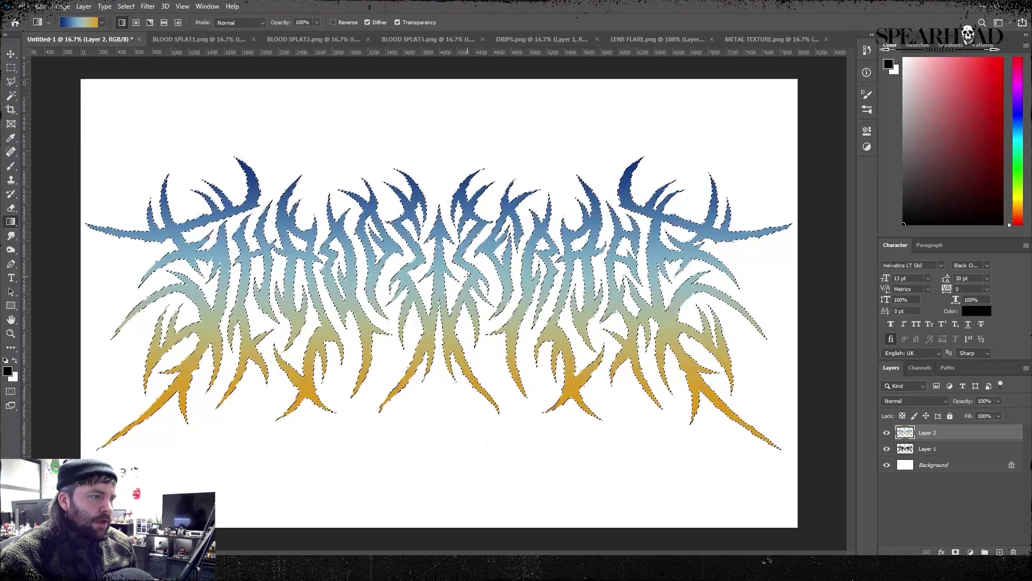
key(ctrl+d)
Rename the gradient-filled layer as GRADIENT.
double_click(927, 433)
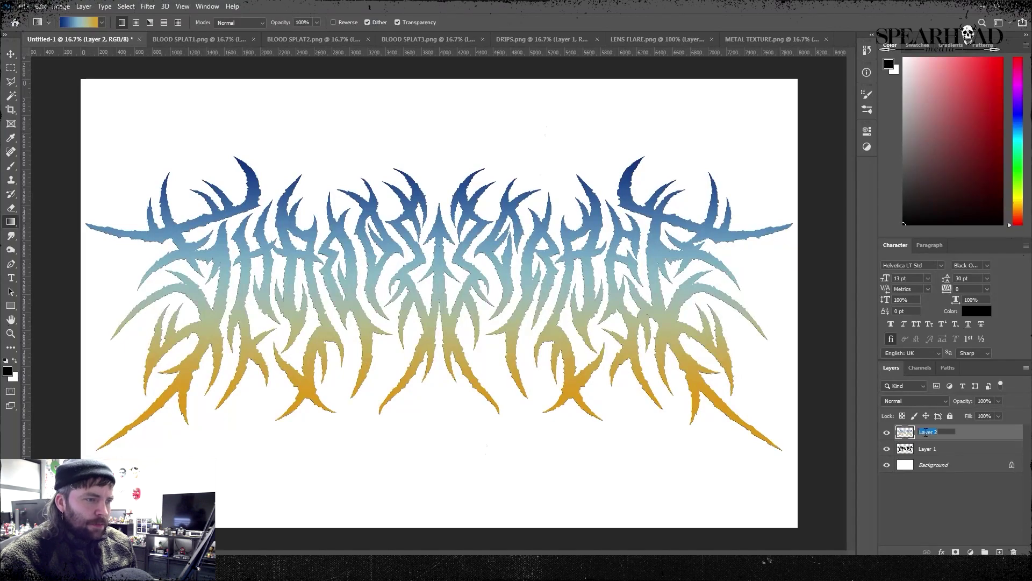
text(gradien)
key(BackSpace)
key(BackSpace)
key(BackSpace)
key(BackSpace)
key(BackSpace)
key(BackSpace)
key(BackSpace)
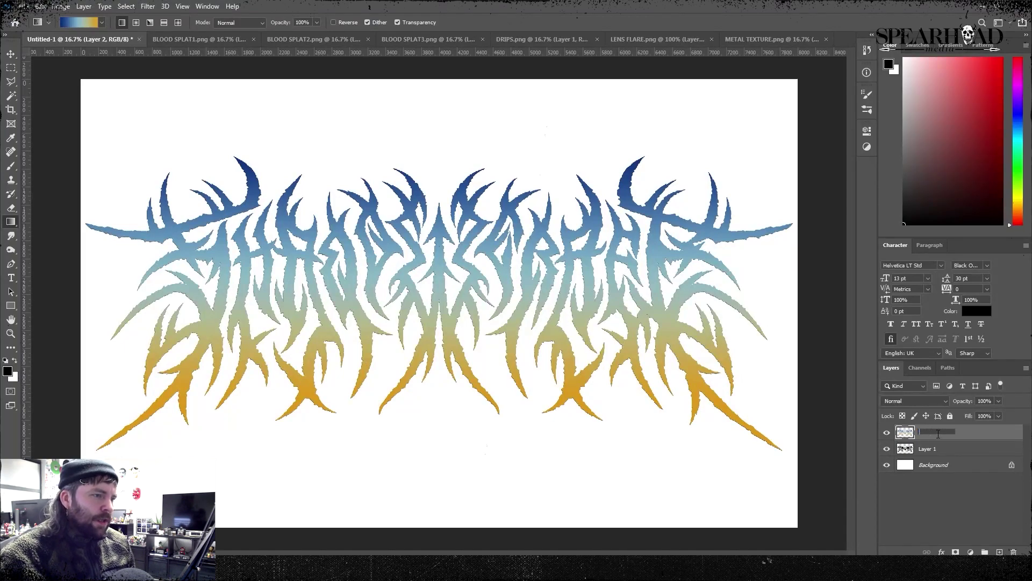
text(GRADIENT)
Rename the black logo layer beneath the gradient as BASE LOGO.
double_click(938, 449)
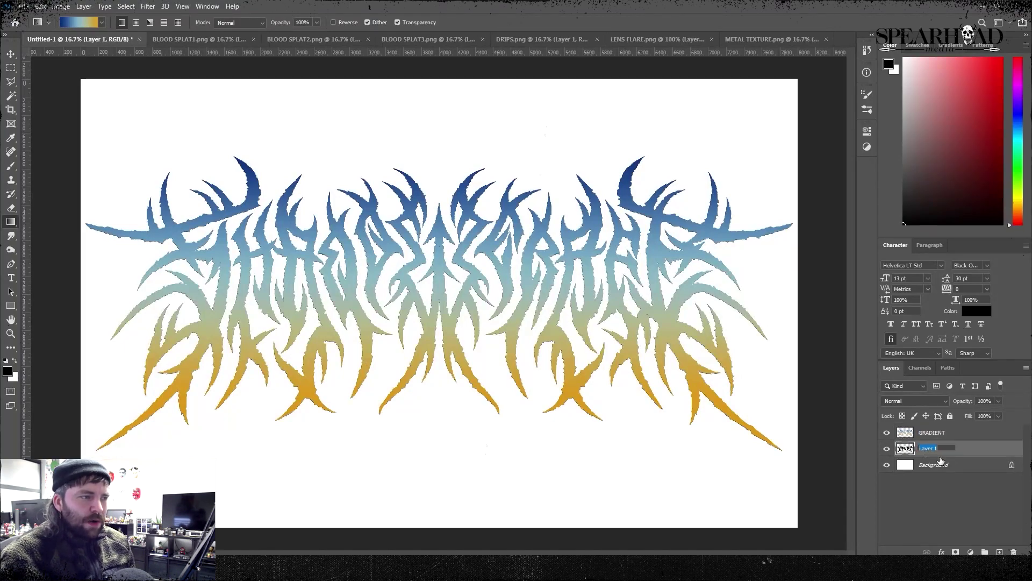
text(BASE KIFI)
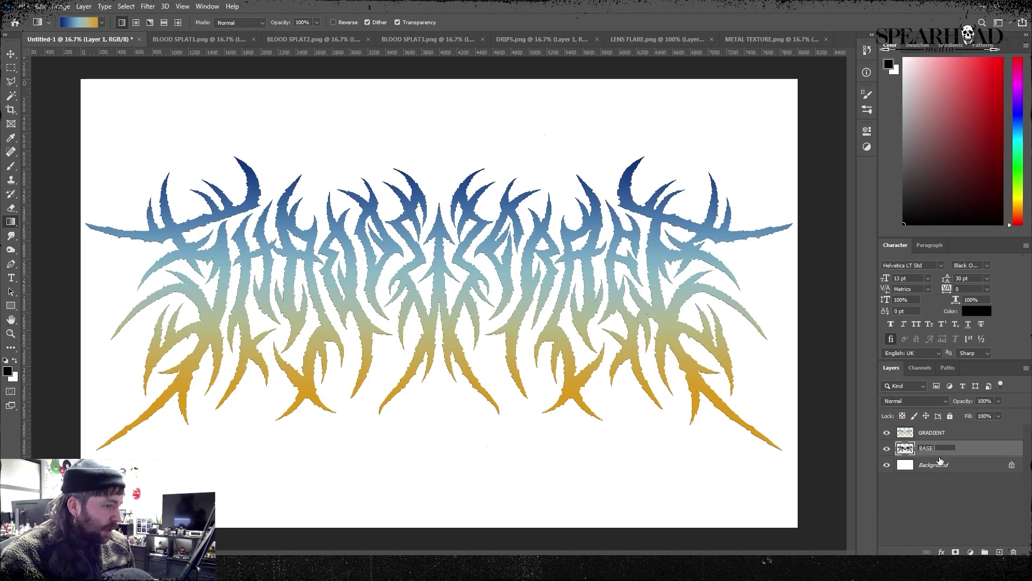
key(Return)
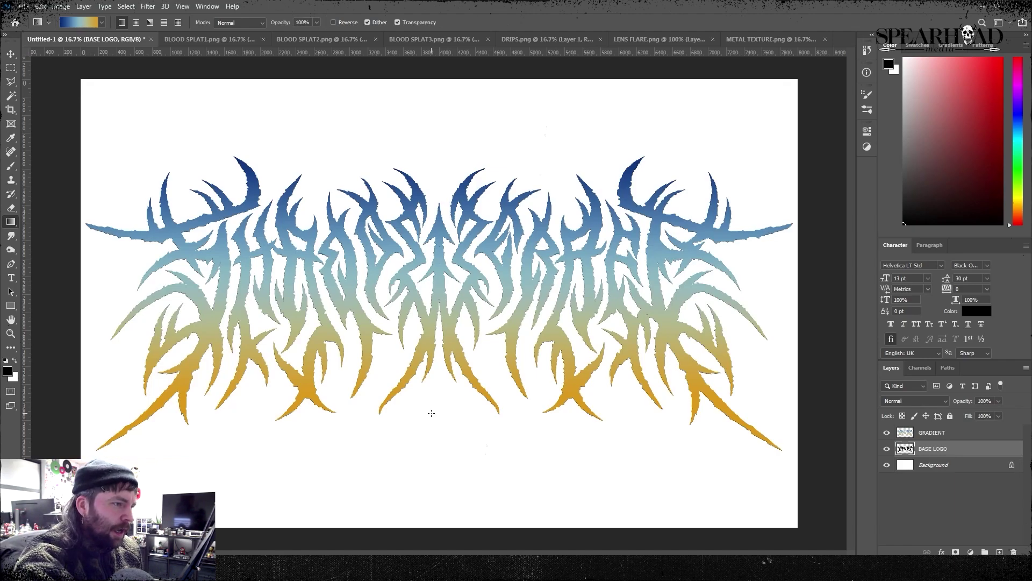
Duplicate the BASE LOGO layer and move the copy above the GRADIENT layer.
right_click(968, 448)
click(920, 48)
key(Return)
drag(956, 447, 955, 427)
Add a Bevel & Emboss layer style to the BASE LOGO copy with a bevel size of 13 px.
click(84, 7)
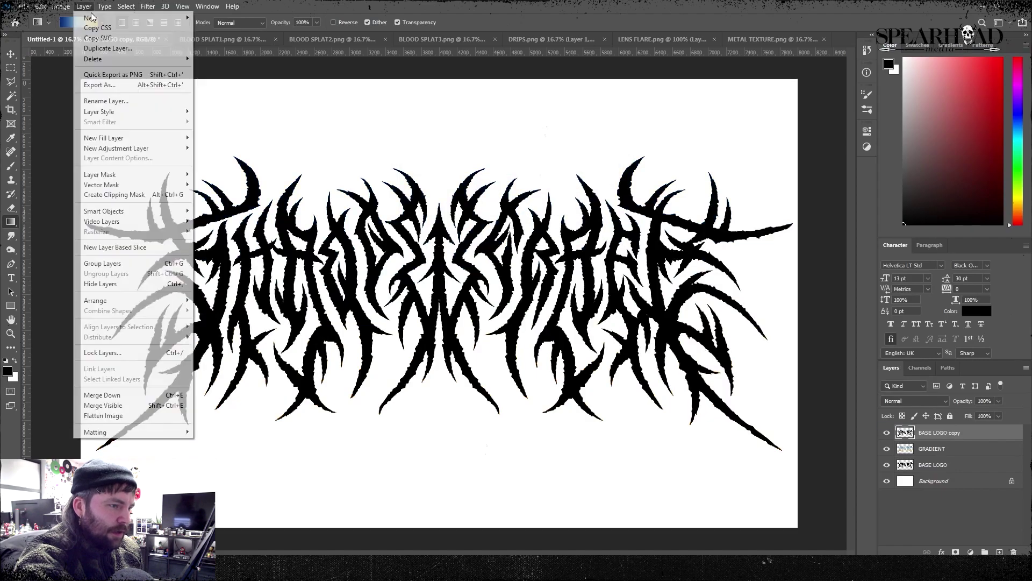
mouse_move(108, 112)
click(231, 131)
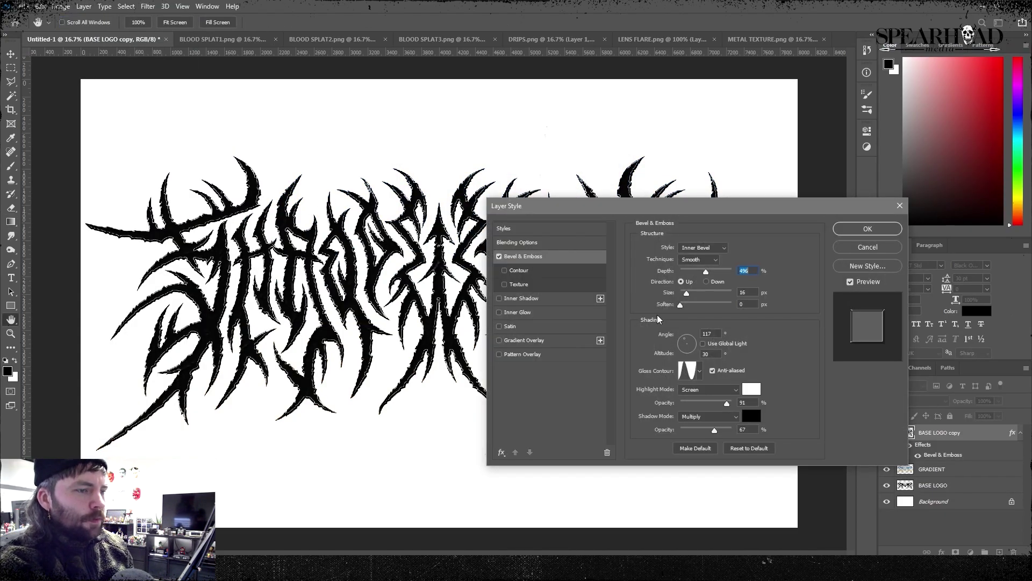
drag(687, 294, 686, 294)
Try several gloss contour presets for the bevel and choose the N-shaped one with a single peak and dip.
click(688, 371)
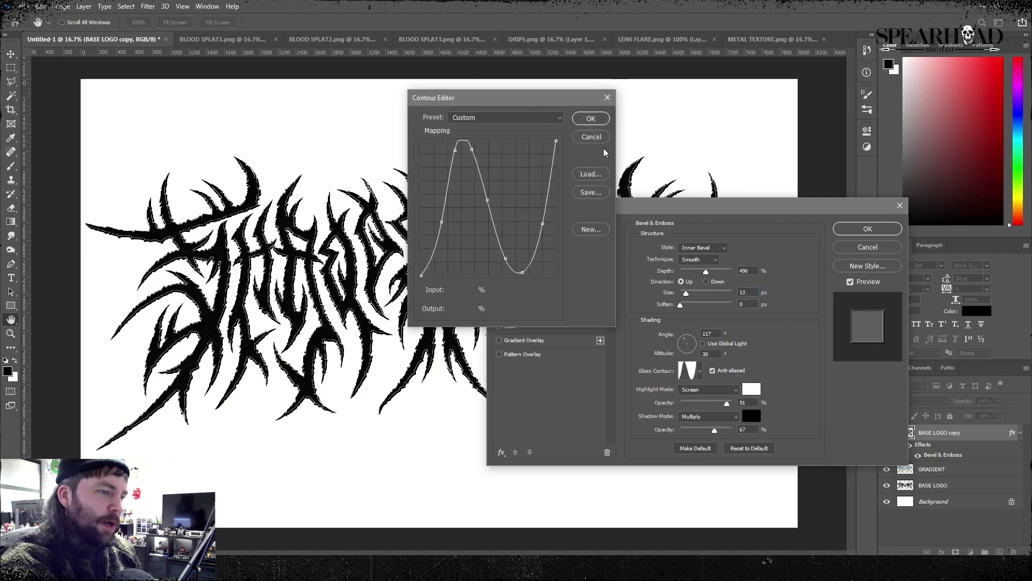
click(594, 137)
click(700, 371)
click(654, 397)
click(670, 397)
click(636, 413)
click(655, 414)
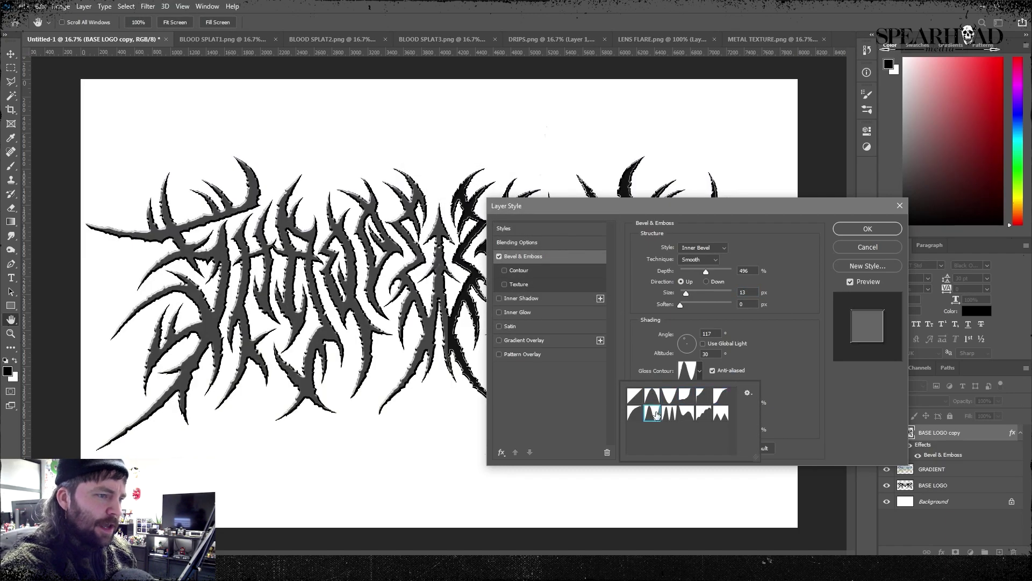
click(830, 360)
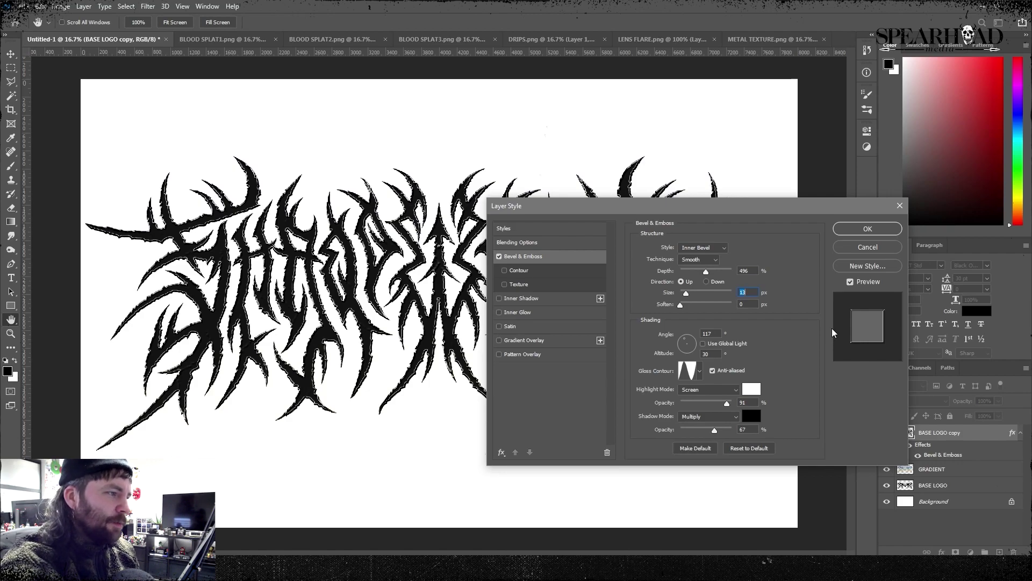
Enable a white Inner Shadow on the logo copy with 80% opacity, 10 px distance and 15% choke.
click(499, 299)
click(519, 300)
drag(686, 307, 686, 297)
drag(719, 262, 717, 261)
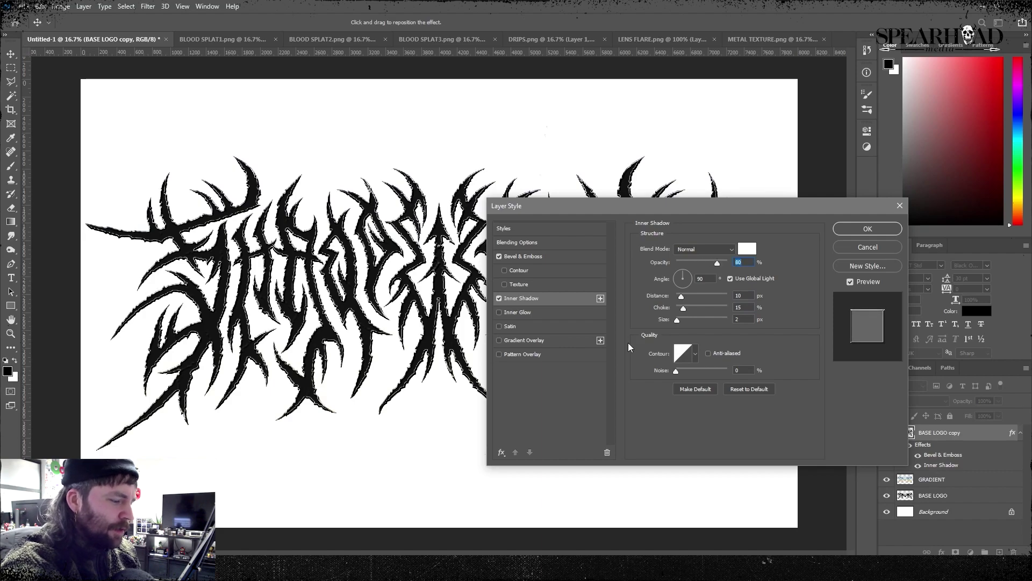
Enable an Inner Glow in Pin Light mode, with its colour changed to a darker purple and its opacity set to 68%.
click(517, 311)
click(663, 285)
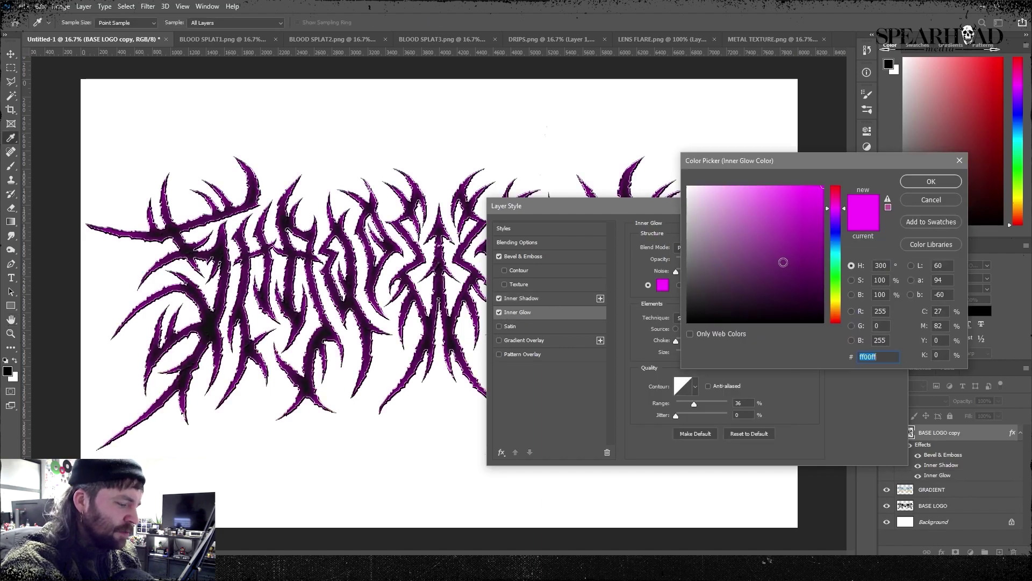
click(806, 214)
click(783, 227)
drag(843, 218, 844, 213)
click(931, 181)
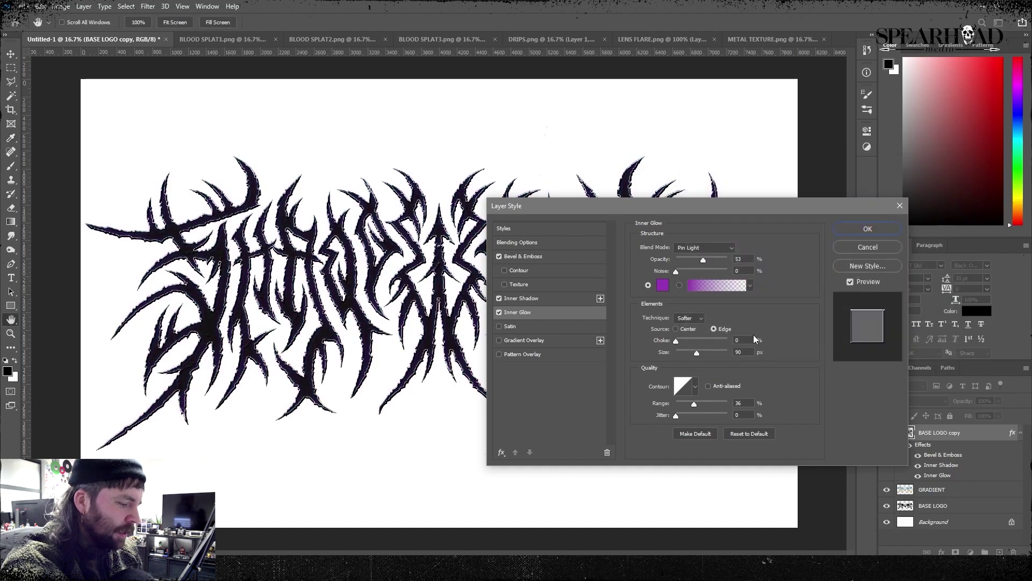
click(663, 285)
key(Return)
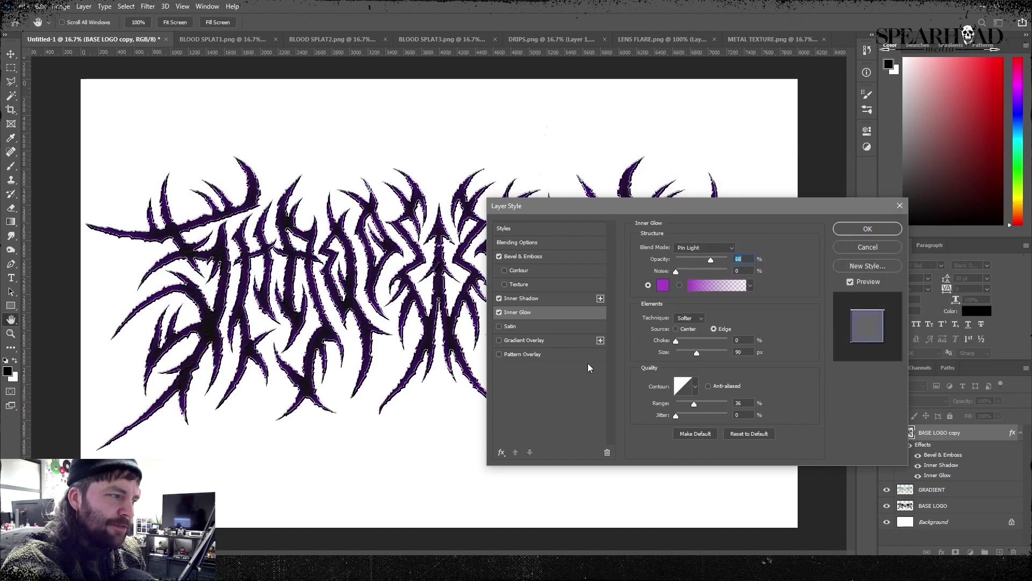
Enable the Satin and Gradient Overlay effects on the logo copy.
click(538, 326)
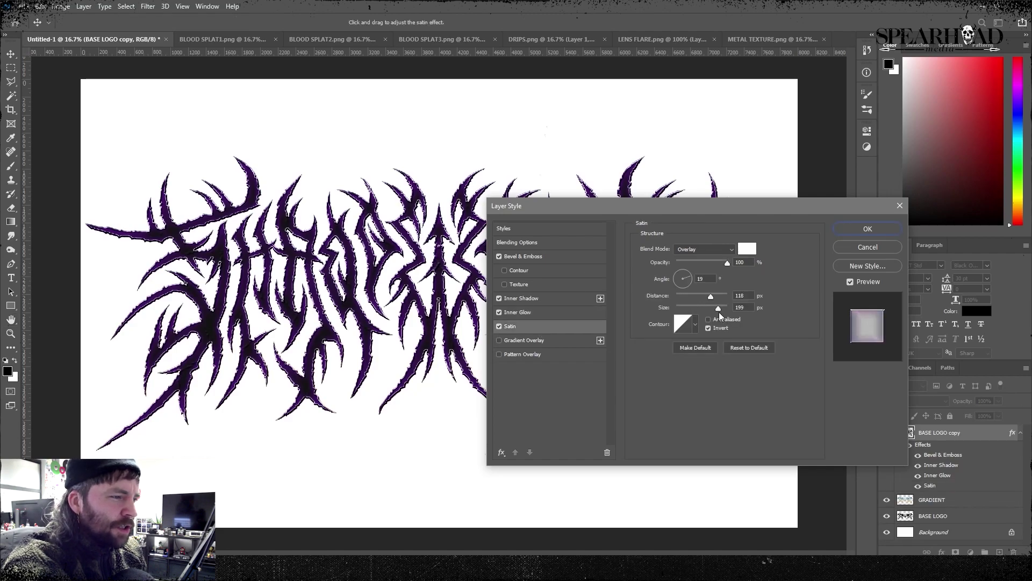
click(535, 340)
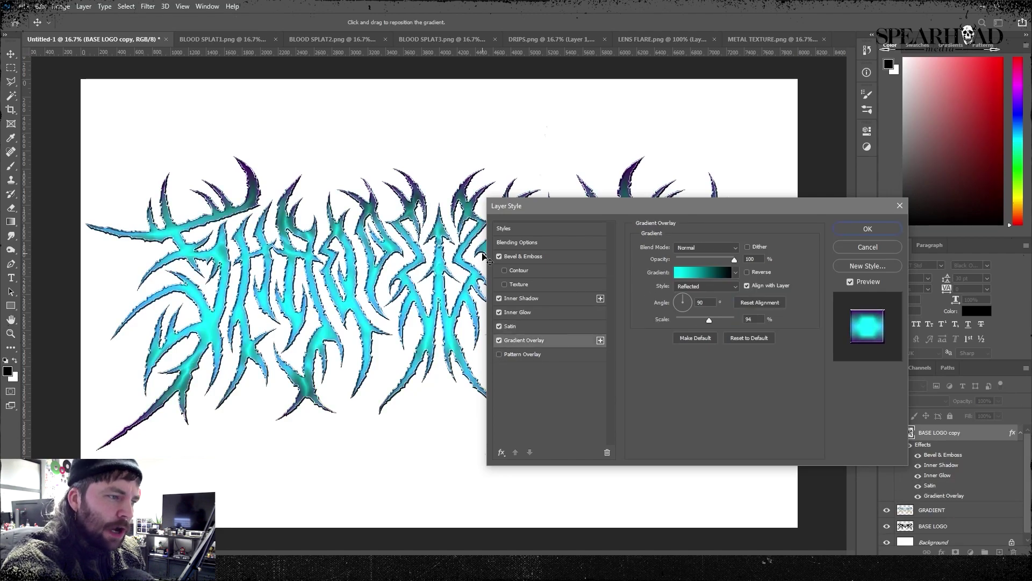
Change the black end stop of the Gradient Overlay's gradient to the dark red 381313.
click(676, 273)
double_click(943, 314)
key(Escape)
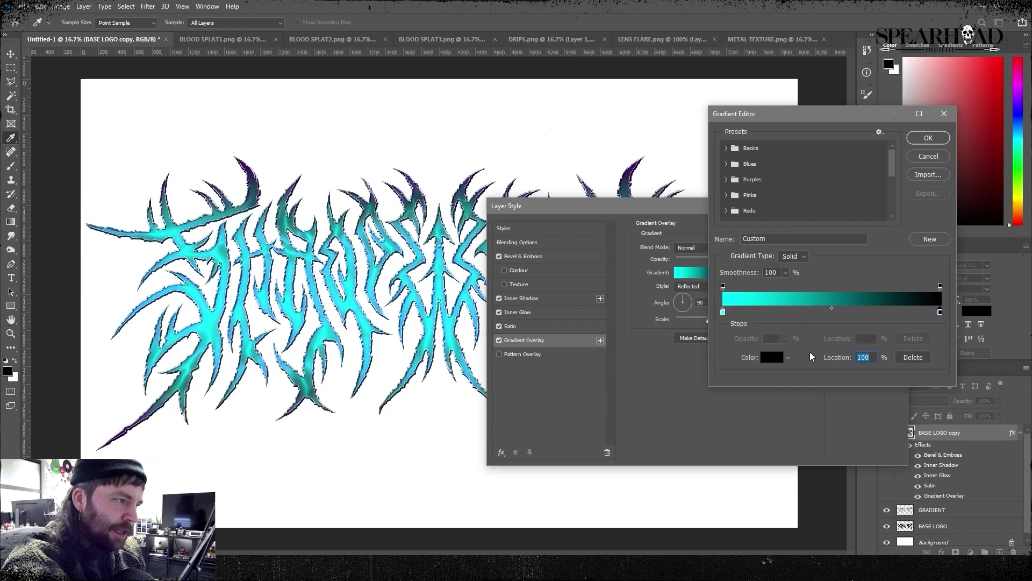
click(773, 357)
drag(823, 315, 778, 293)
click(929, 181)
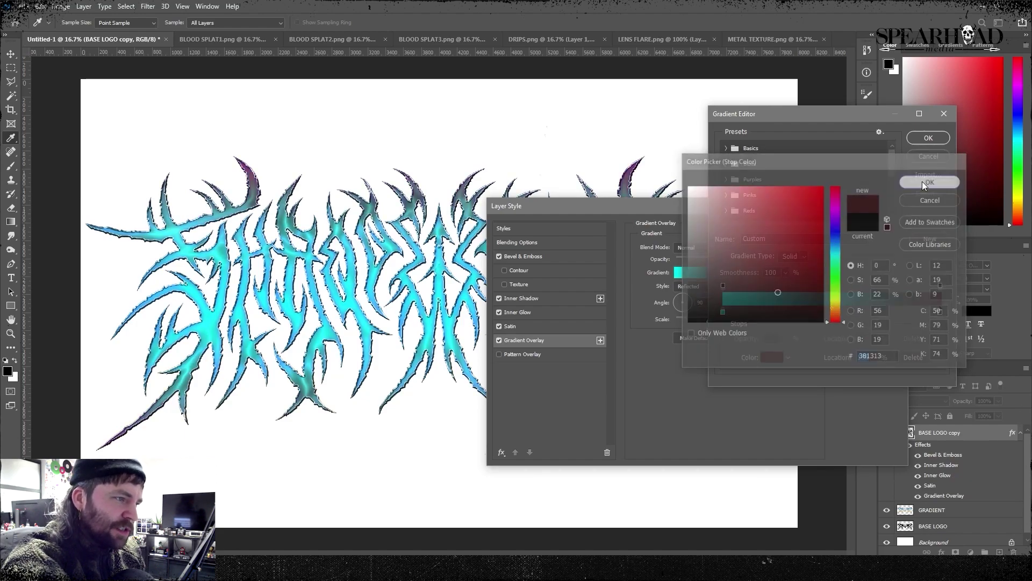
Set the Inner Glow's opacity to 85% and its size to 70 px.
click(921, 140)
click(538, 298)
click(518, 312)
click(720, 260)
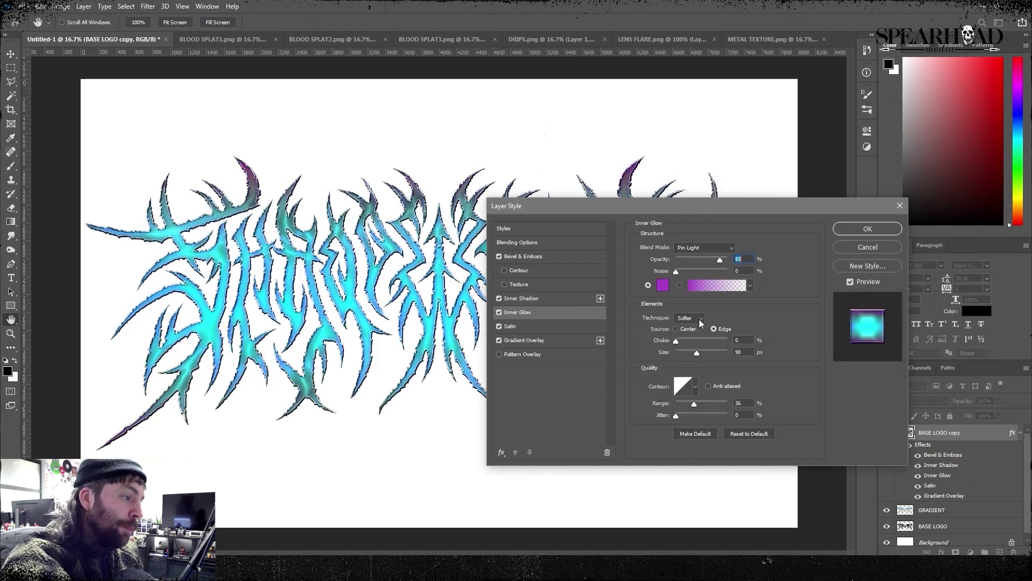
drag(676, 341, 694, 349)
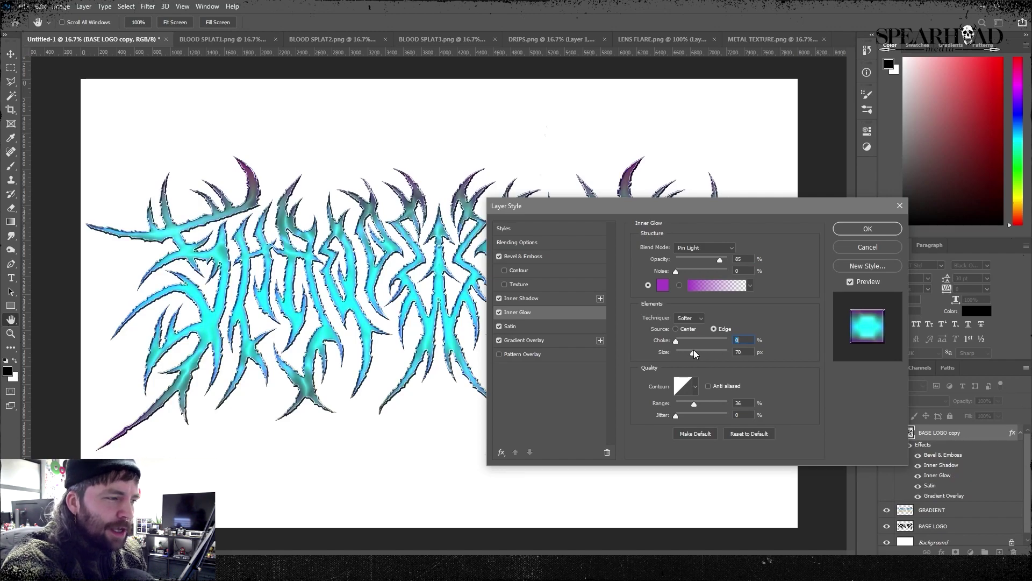
Set the dark end stop of the Gradient Overlay's gradient back to black, 000000.
click(524, 340)
click(696, 272)
double_click(943, 314)
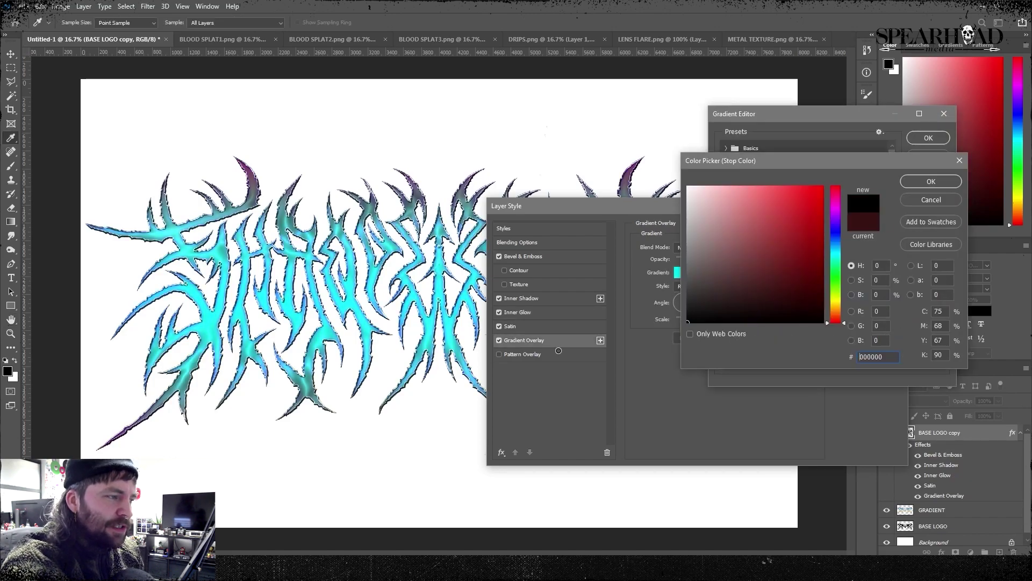
click(931, 181)
click(928, 137)
Set the cyan start stop of the Gradient Overlay's gradient to 2dffff and apply the layer styles.
click(687, 275)
double_click(721, 314)
click(799, 187)
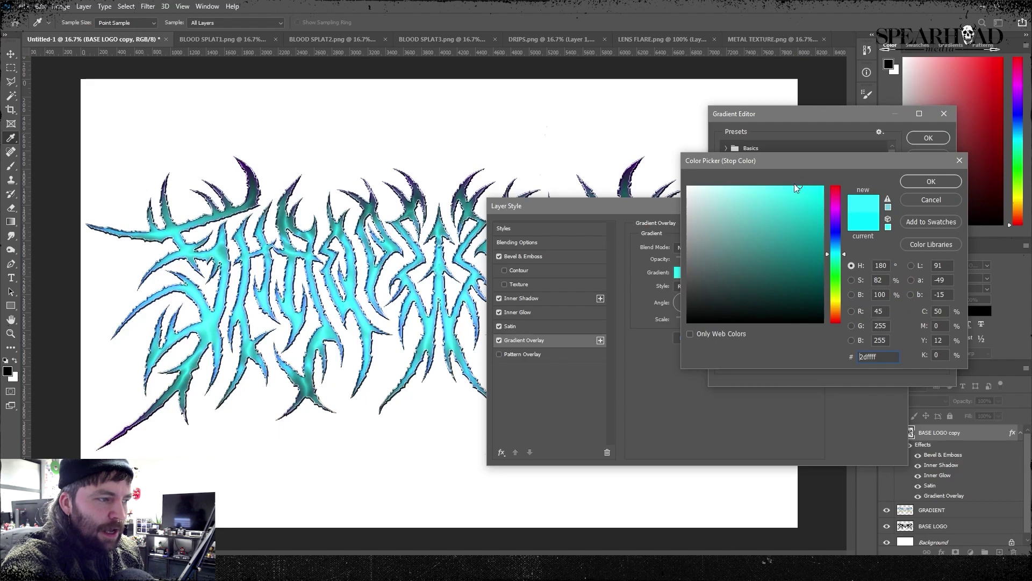
key(Return)
key(Return)
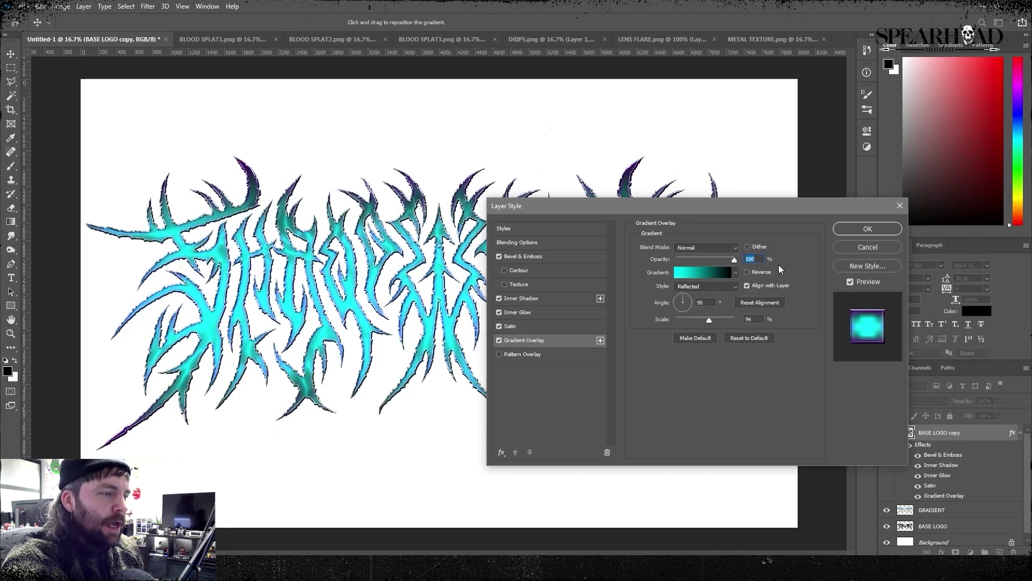
click(847, 227)
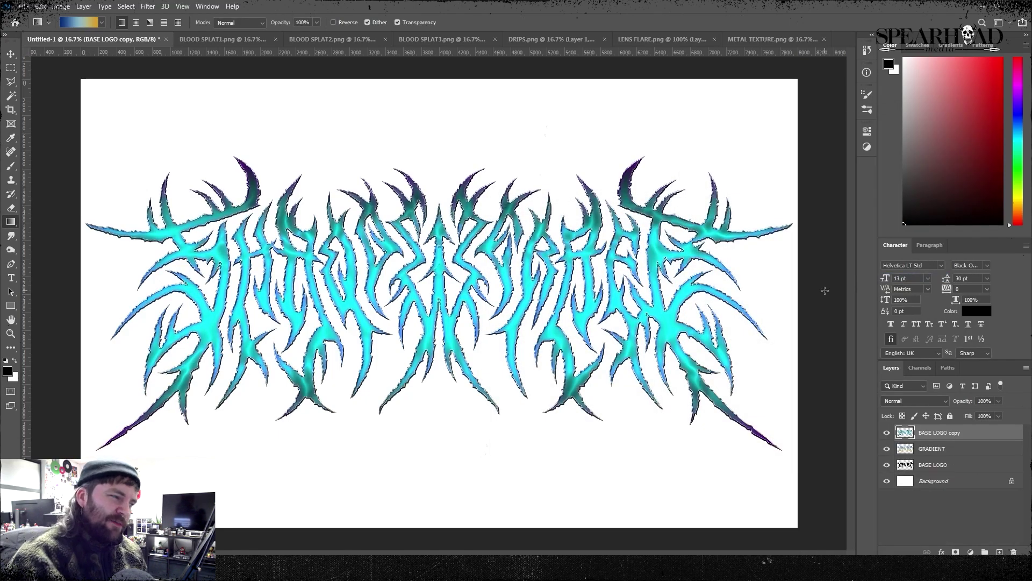
Hide the BASE LOGO copy layer, and duplicate BASE LOGO with the duplicate placed above the GRADIENT layer.
key(ctrl+plus)
key(ctrl+plus)
key(ctrl+plus)
key(ctrl+plus)
scroll(427, 186, up, 3)
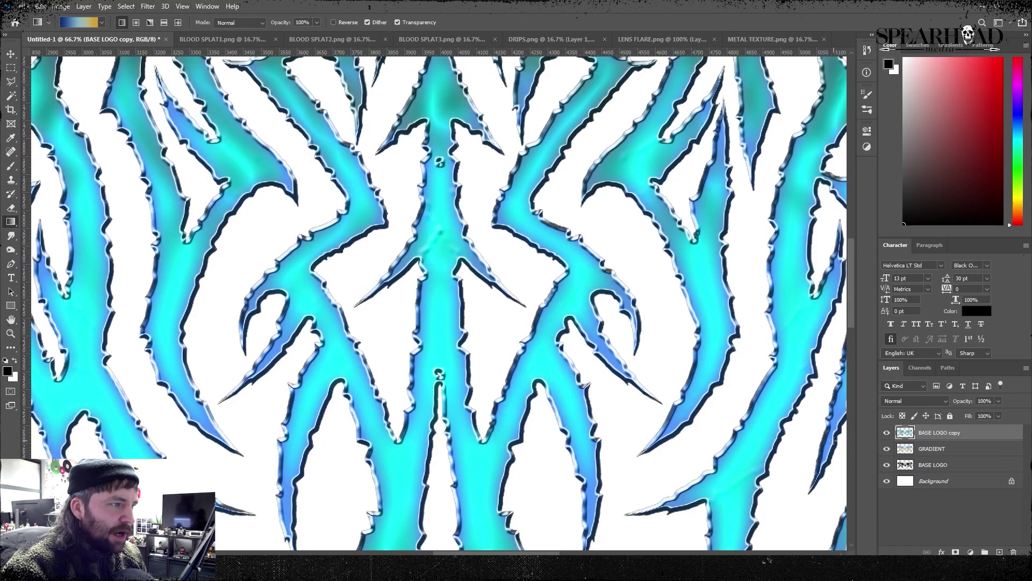
click(887, 432)
right_click(945, 467)
click(921, 68)
key(Return)
drag(939, 462, 940, 442)
Rename the new black logo duplicate CHROME LOGO.
double_click(966, 449)
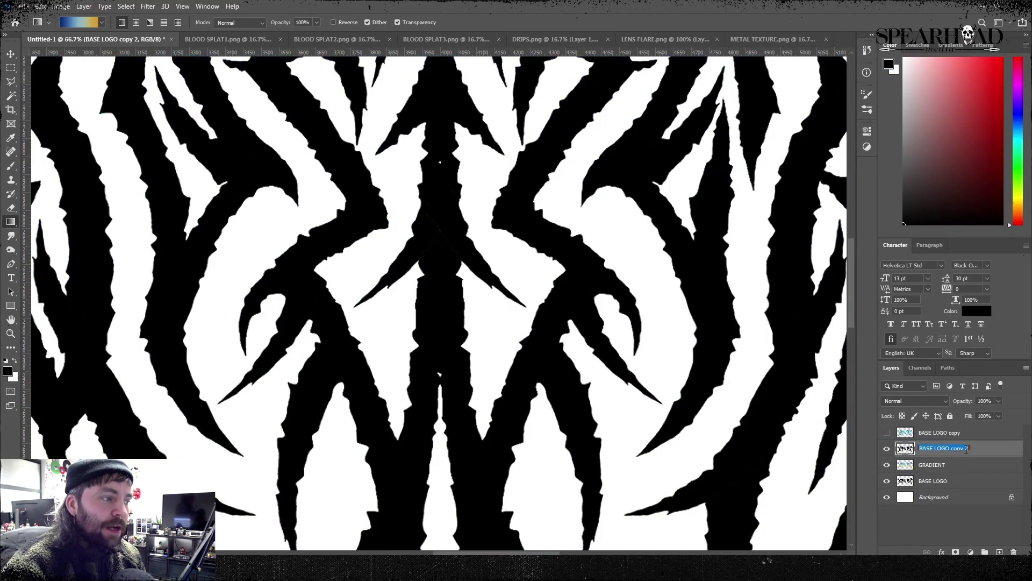
text(CHROME LOGO)
key(Return)
Copy the forked double drip from DRIPS.png into the logo document as a new layer.
key(b)
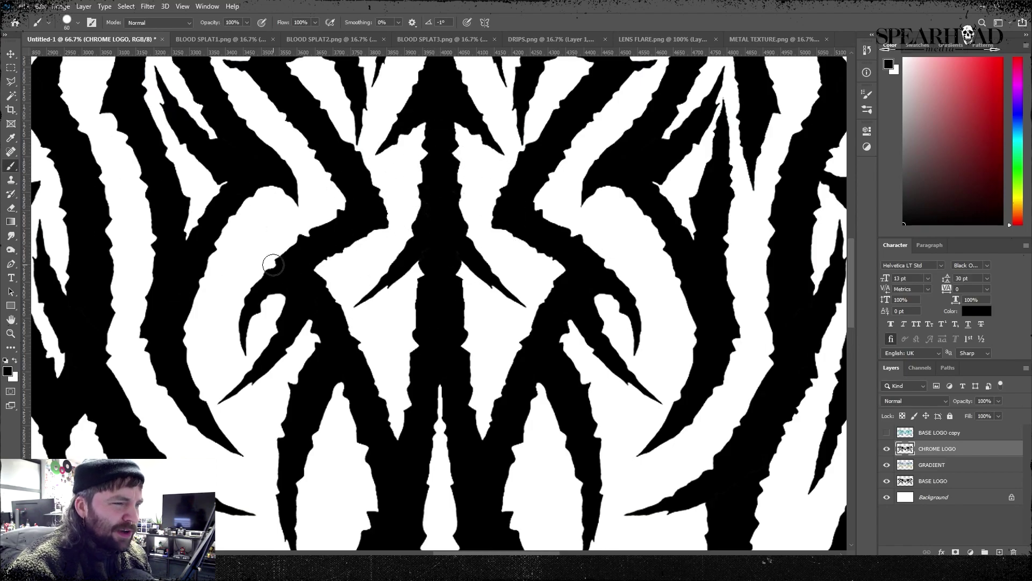
key(ctrl+minus)
key(ctrl+minus)
key(ctrl+minus)
key(ctrl+minus)
click(549, 39)
key(m)
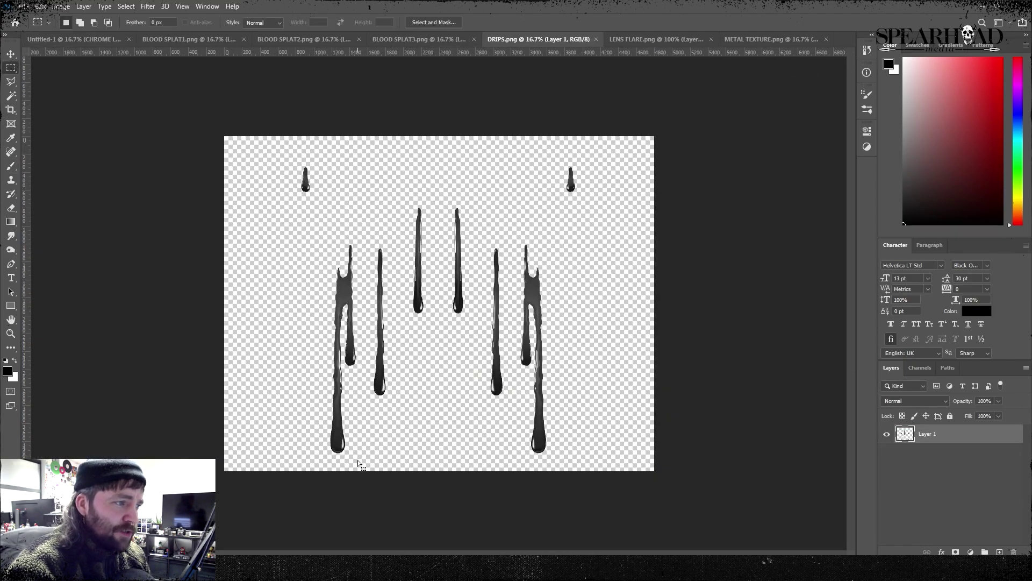
drag(314, 242, 359, 462)
key(ctrl+c)
click(107, 39)
key(ctrl+v)
Scale the pasted double drip to about 50% and place it beneath the logo's lower-left spike.
key(ctrl+t)
drag(451, 199, 402, 306)
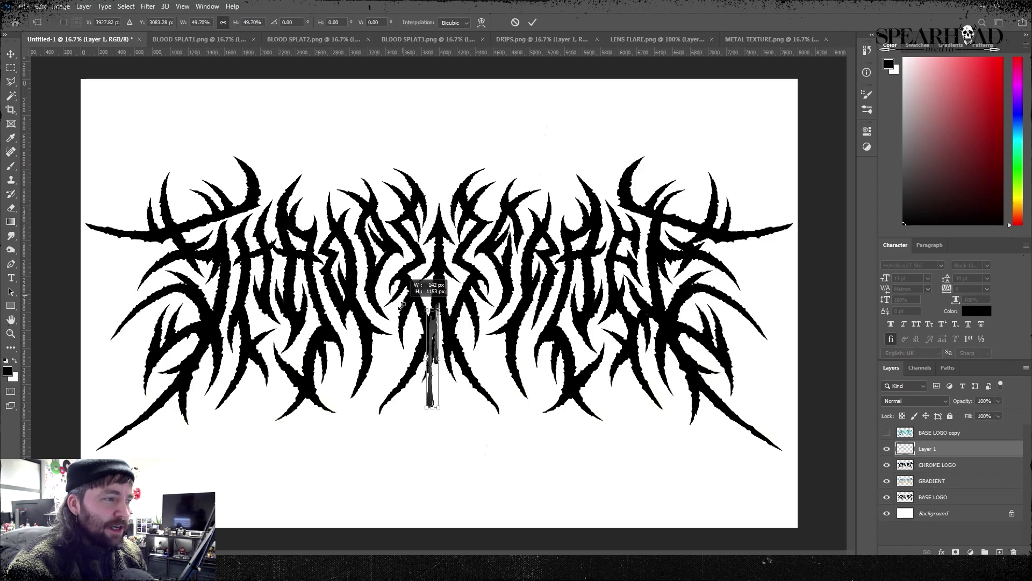
drag(433, 349, 168, 425)
key(Return)
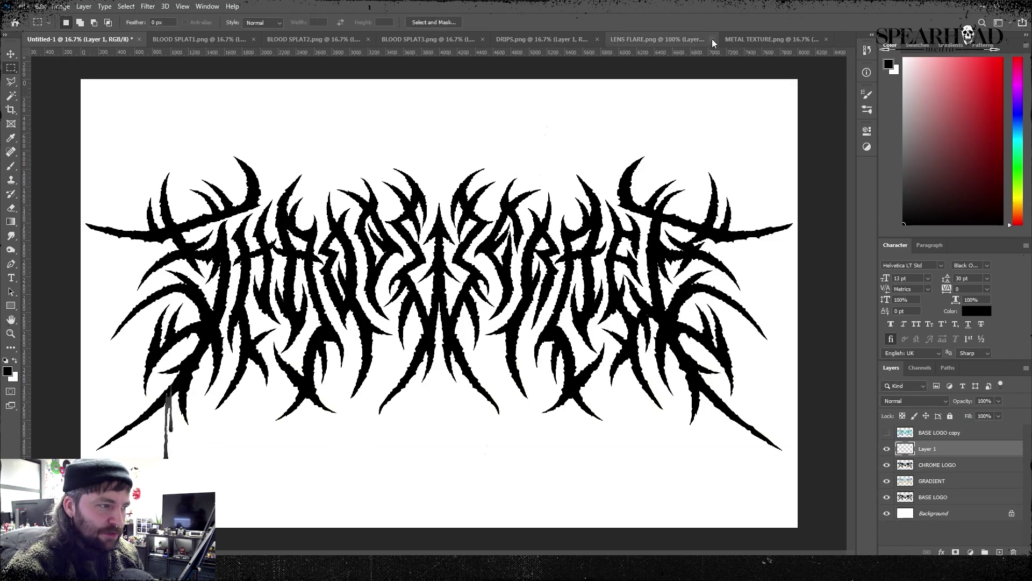
Copy a short central drip from DRIPS.png into the logo document, scale it down and place it beneath the spike just left of centre.
click(542, 38)
key(ctrl+c)
click(60, 41)
key(ctrl+v)
key(ctrl+t)
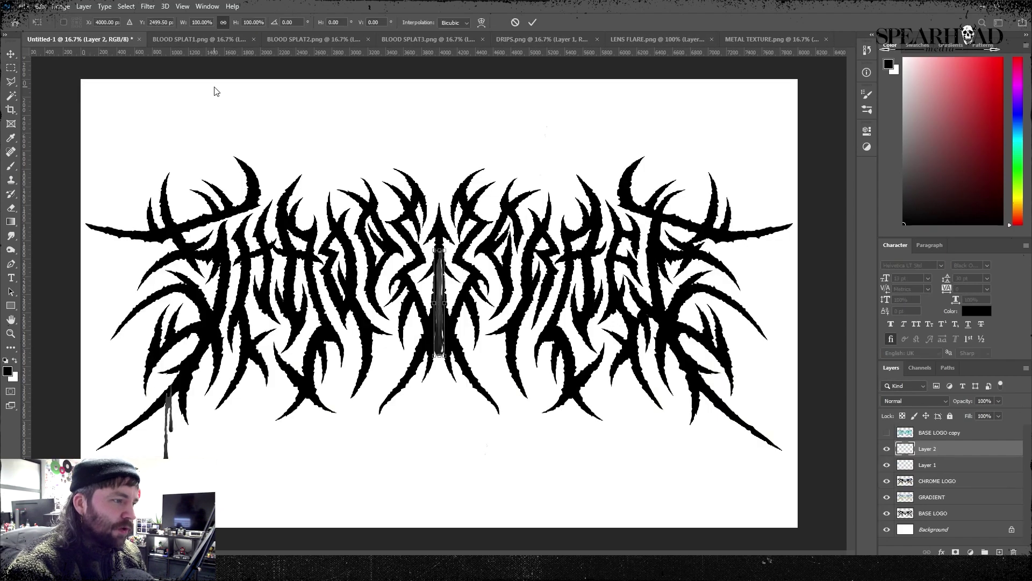
drag(436, 320, 413, 390)
key(Return)
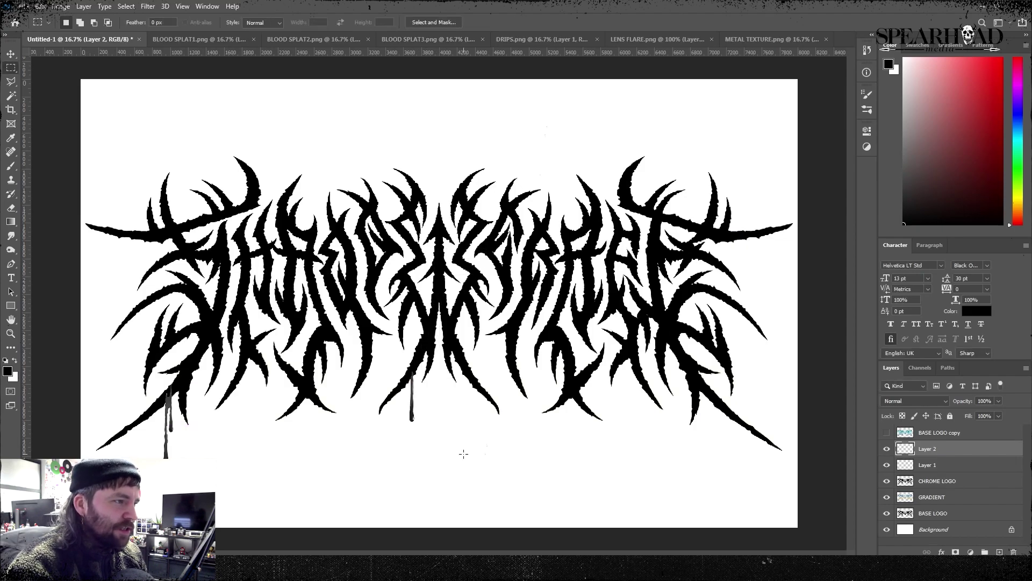
Copy the long single drip from DRIPS.png into the logo document, scale it to about 50% and hang it beneath the logo's left side.
click(542, 40)
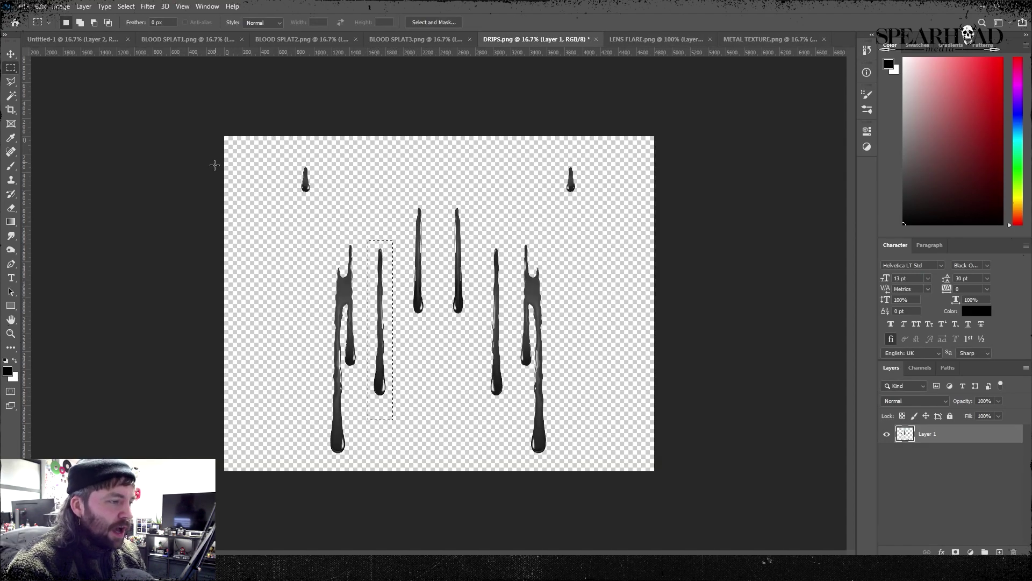
click(86, 39)
key(ctrl+v)
key(ctrl+t)
drag(446, 229, 441, 303)
drag(437, 322, 249, 370)
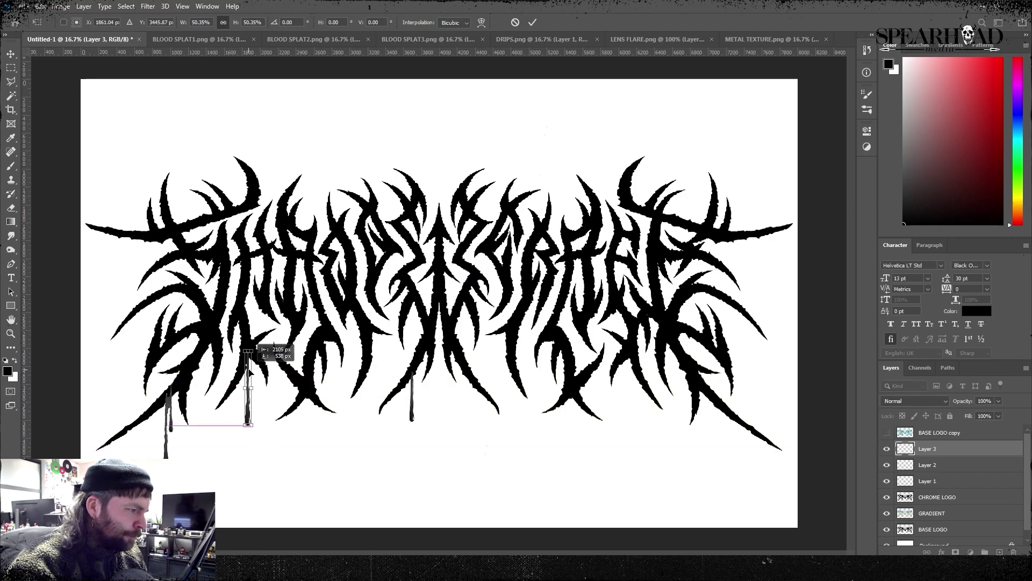
drag(253, 424, 252, 424)
key(Return)
Duplicate the double drip, scale the copy to about 89% and place it beneath the pronged spike in the logo's left half.
right_click(921, 486)
click(930, 103)
click(602, 158)
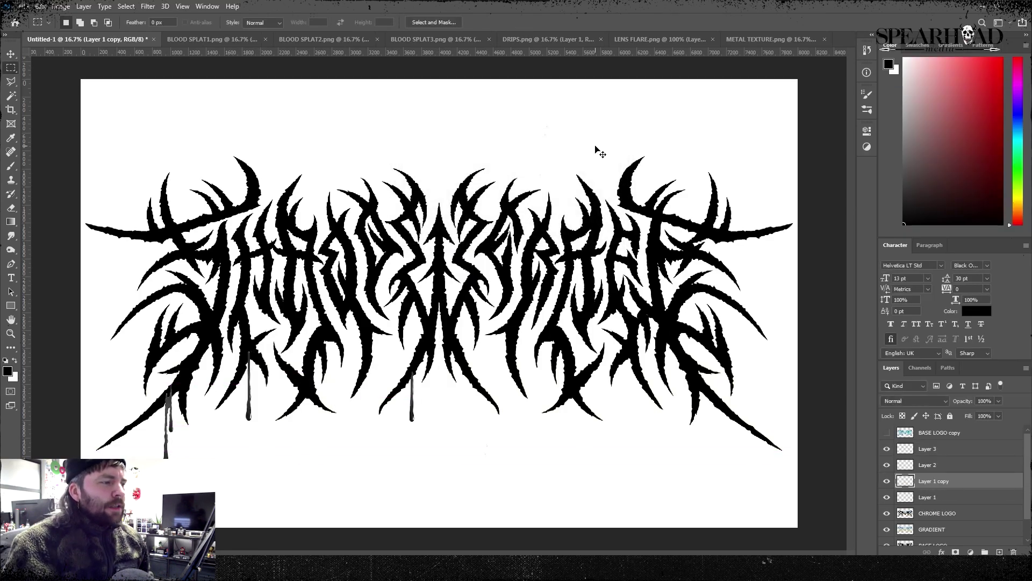
key(ctrl+t)
drag(168, 405, 308, 406)
drag(312, 467, 311, 458)
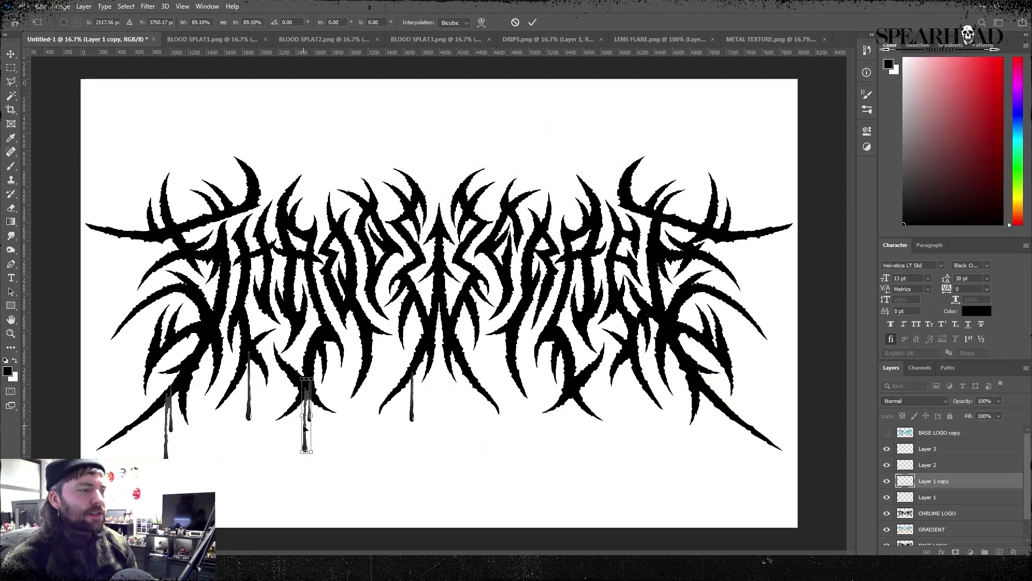
key(Return)
key(m)
click(540, 40)
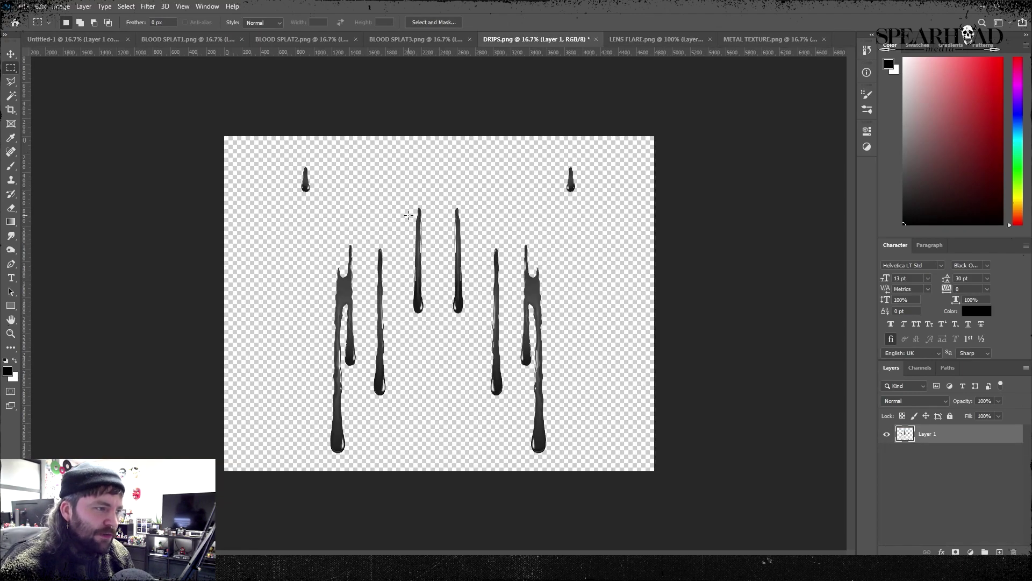
click(79, 40)
Flip the double drip copy horizontally.
click(40, 7)
mouse_move(59, 251)
click(200, 418)
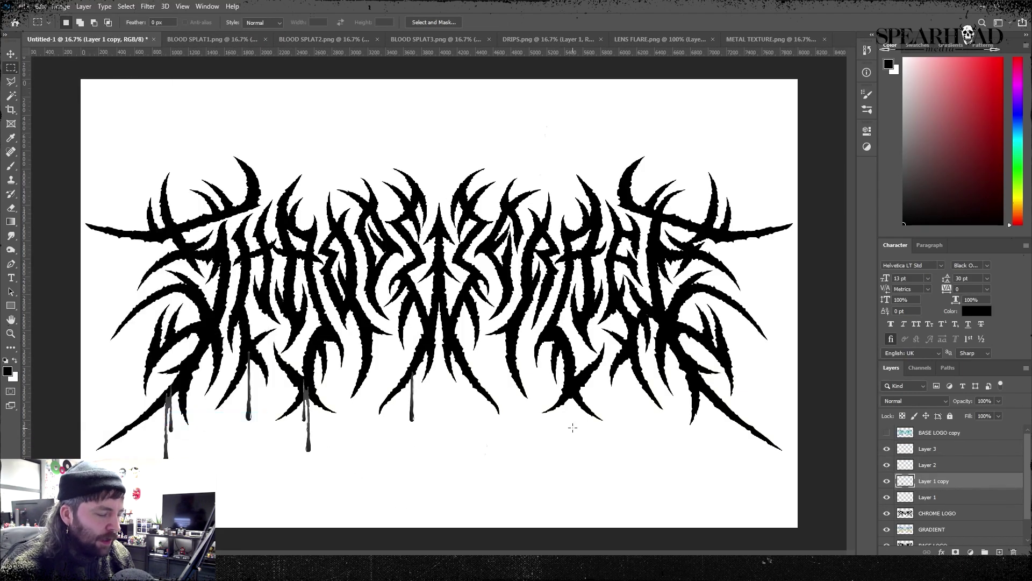
Duplicate the Layer 2 drip and move the copy left, beneath the neighbouring letter's downward spike.
right_click(939, 466)
click(921, 67)
key(Return)
key(ctrl+t)
drag(413, 386, 369, 375)
key(Return)
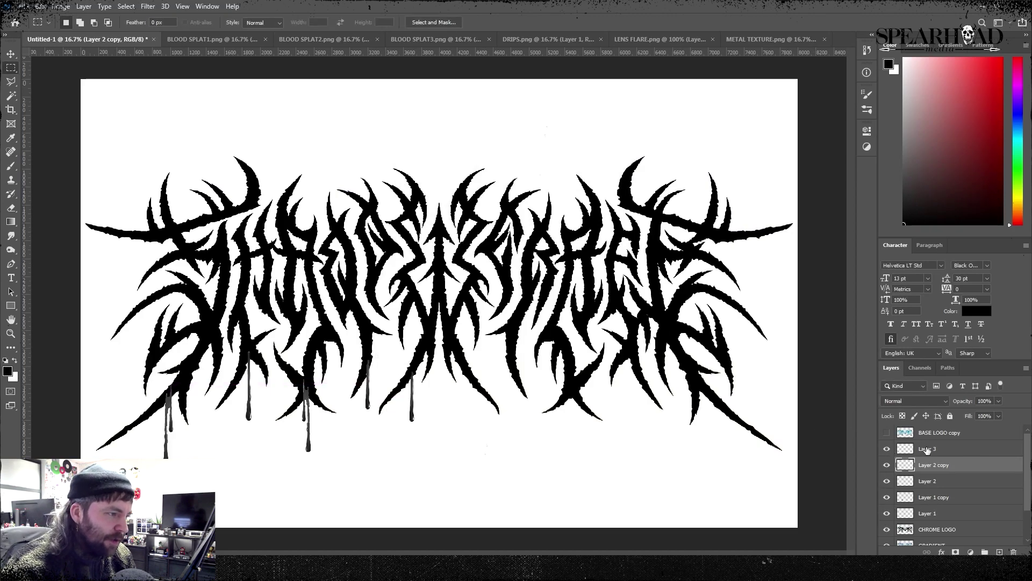
Duplicate the Layer 3 drip, scale the copy to about 87% and place it beneath the logo's far-left diagonal spike.
right_click(927, 451)
click(946, 70)
key(Return)
key(ctrl+t)
drag(251, 369, 149, 414)
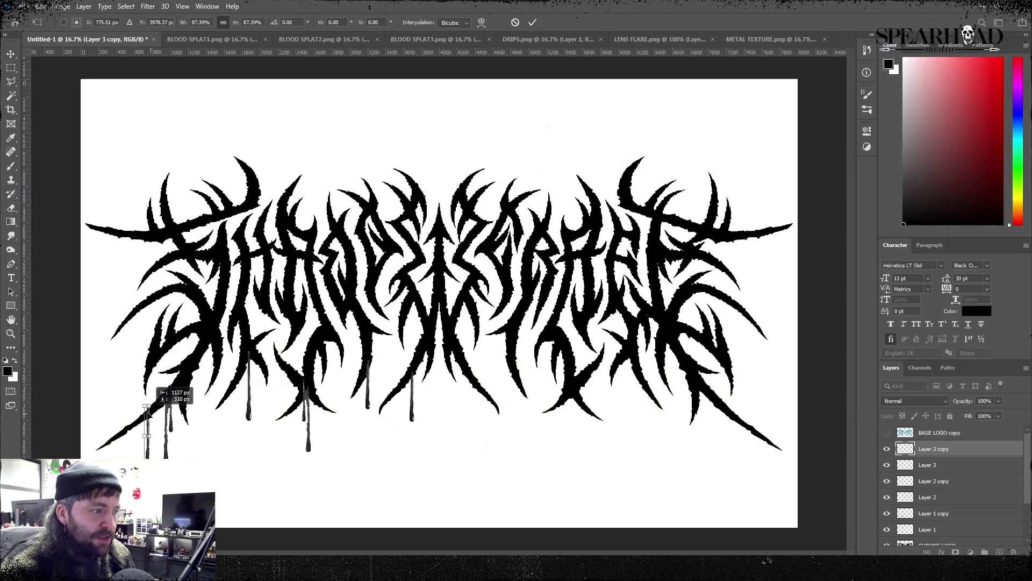
key(Return)
key(e)
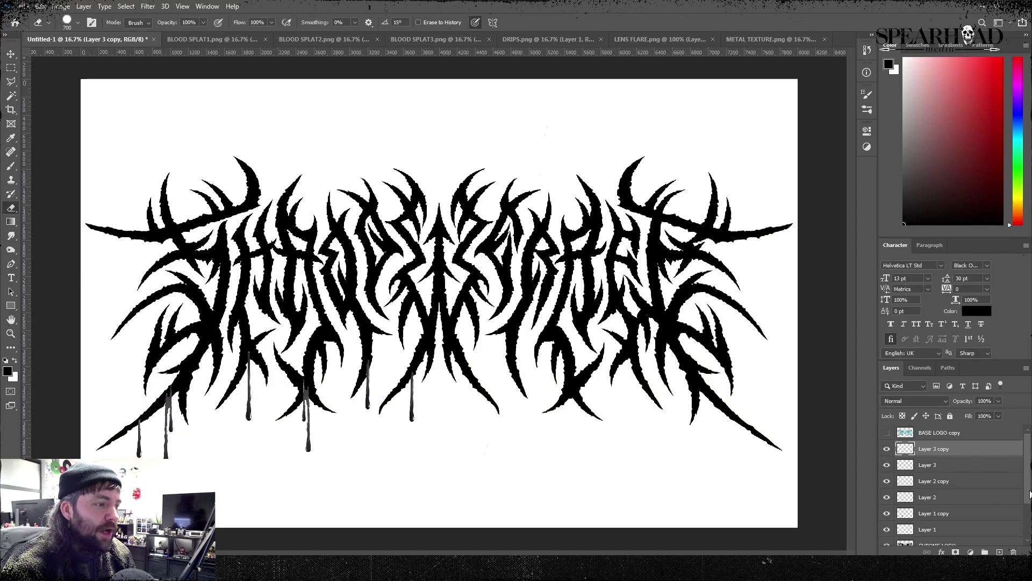
Duplicate the far-left drip and place the copy right beside the drip just left of the logo's centre.
right_click(939, 487)
click(889, 63)
key(Return)
key(ctrl+t)
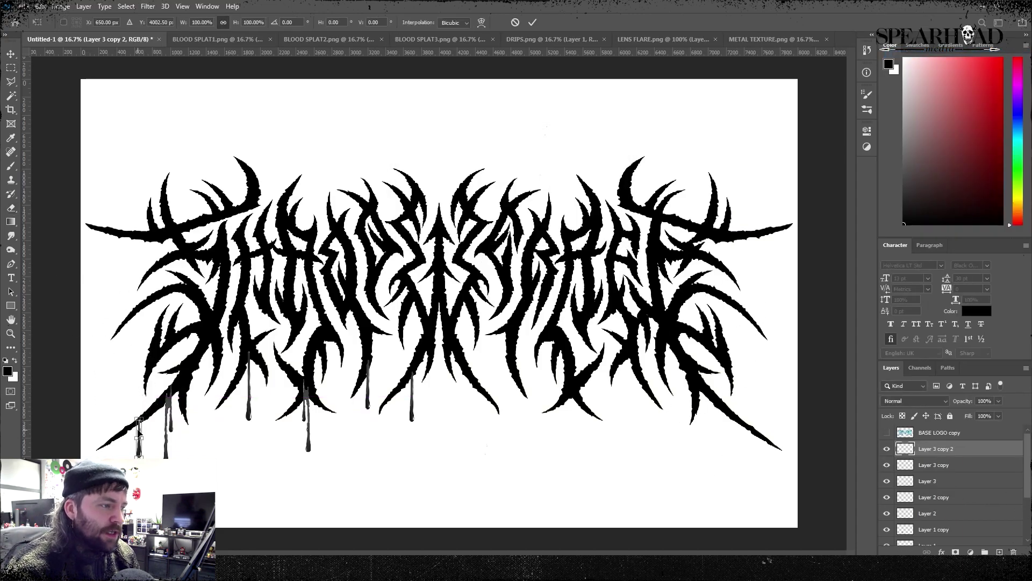
drag(139, 430, 403, 398)
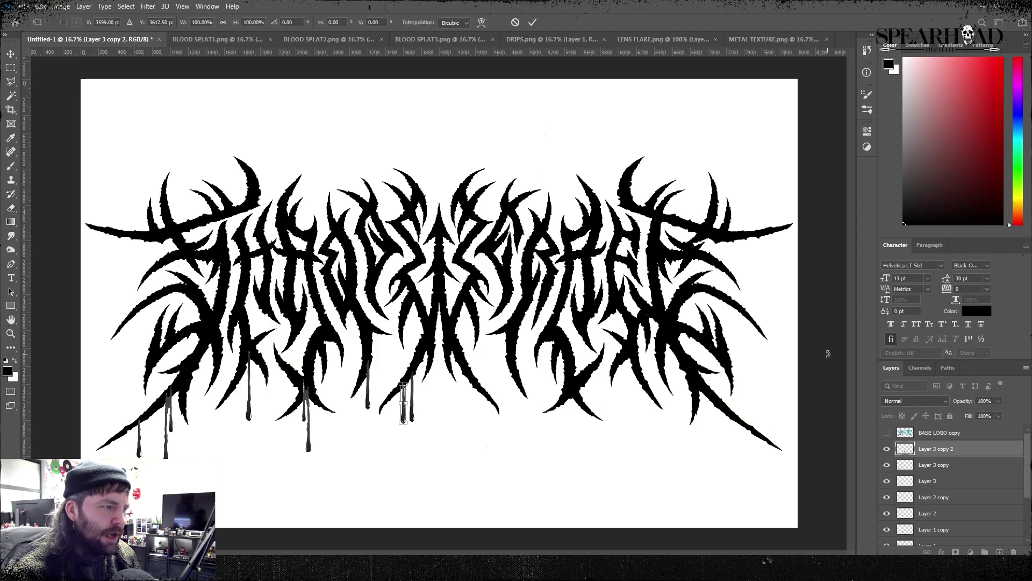
key(Return)
key(e)
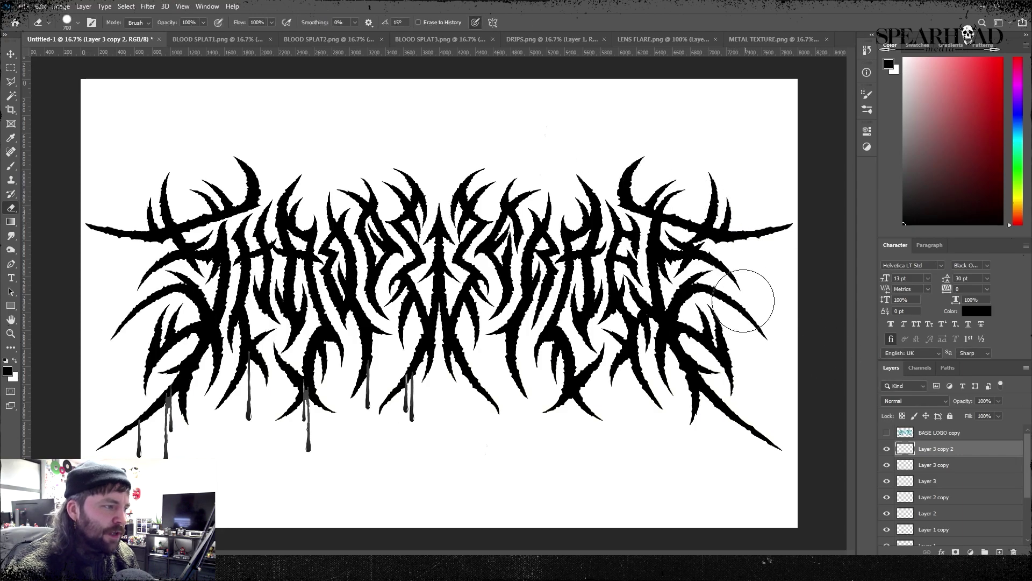
Merge all the drip layers into one and move the merged layer beneath CHROME LOGO.
scroll(935, 531, down, 1)
shift+click(935, 530)
right_click(934, 530)
click(910, 389)
click(887, 449)
click(886, 449)
drag(935, 451, 939, 469)
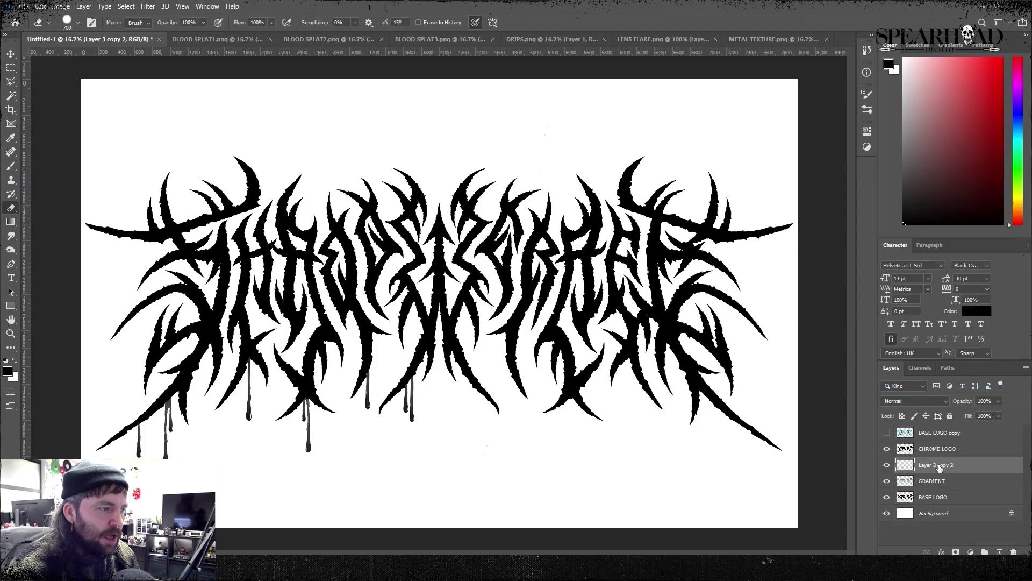
Rename the merged drip layer DRIPS.
double_click(940, 466)
text(drips)
key(Return)
text(DRIPS)
key(Return)
Duplicate the DRIPS layer, flip the copy horizontally and move it beneath the logo's right half as a mirror image.
right_click(929, 465)
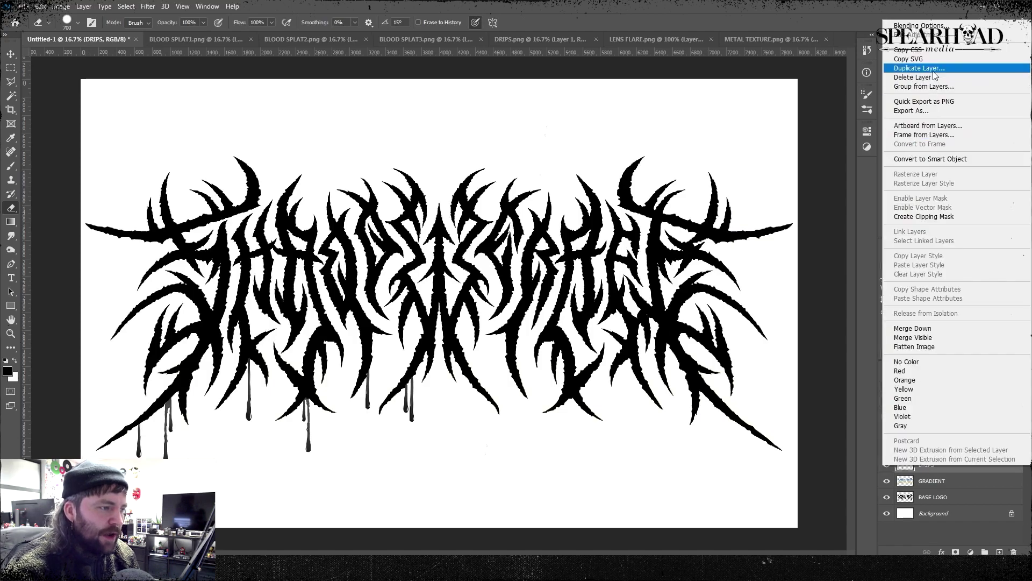
click(933, 68)
key(Return)
click(41, 6)
mouse_move(97, 252)
click(208, 422)
key(ctrl+t)
drag(282, 414, 604, 442)
key(Return)
key(e)
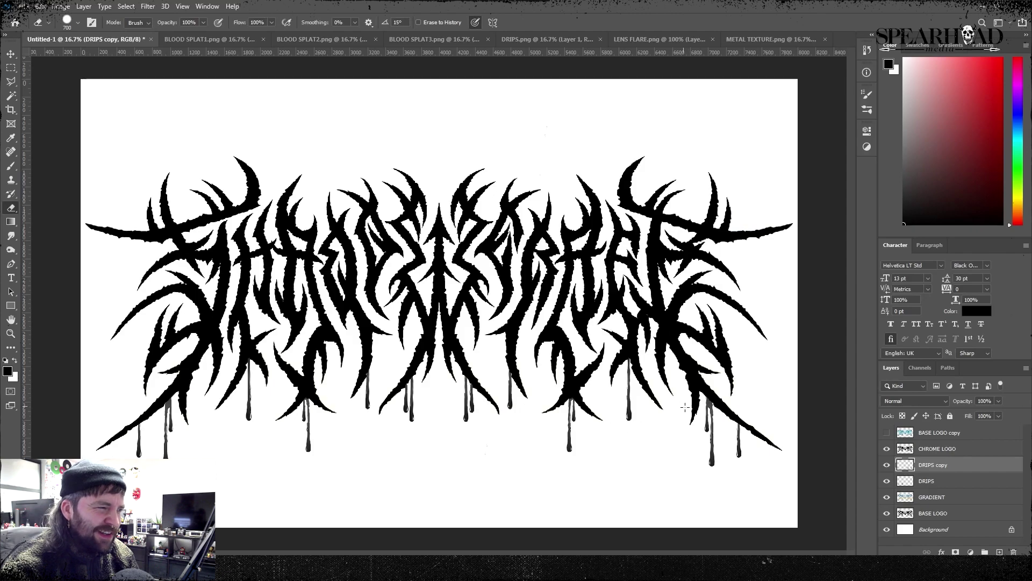
Copy the far-right single drip to a new layer and move it inward beneath the logo's right half.
click(12, 67)
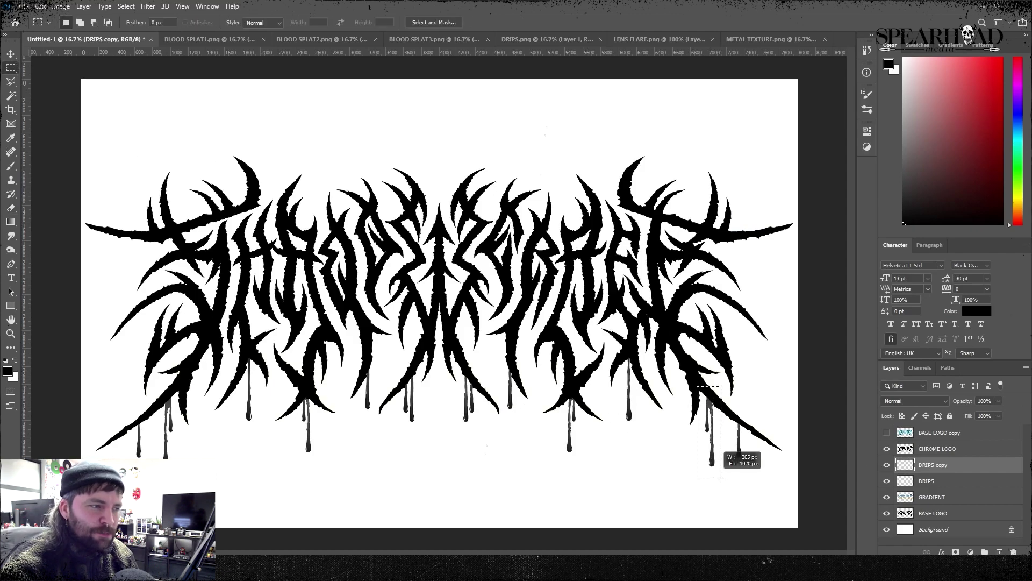
drag(721, 477, 721, 477)
key(ctrl+d)
key(ctrl+j)
key(ctrl+t)
drag(740, 436, 629, 407)
key(Return)
Make two more copies of the single drip and place them at other gaps along the logo's underside.
right_click(935, 468)
click(914, 70)
key(Return)
key(ctrl+t)
key(Return)
right_click(951, 465)
click(914, 67)
key(Return)
key(ctrl+t)
key(Return)
key(m)
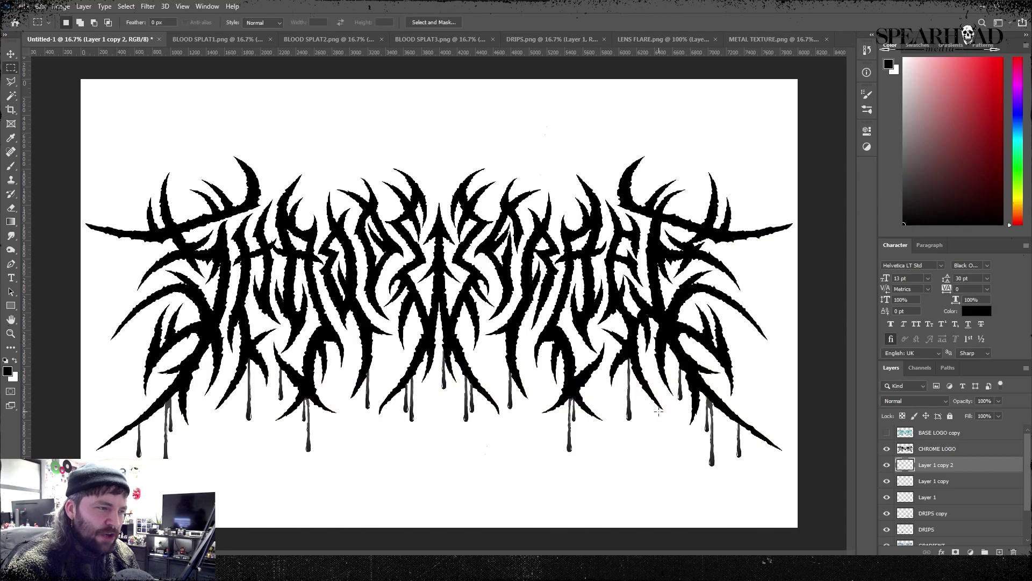
Merge all the separate drip layers into one and rename the merged layer DRIPS.
shift+click(953, 529)
right_click(952, 530)
click(954, 400)
key(ctrl+z)
right_click(937, 497)
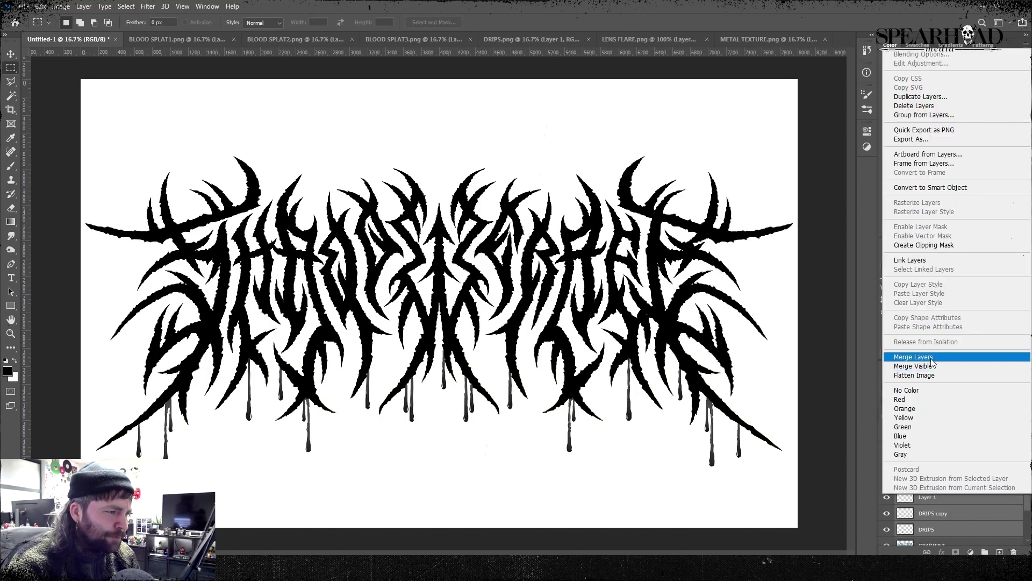
click(922, 357)
double_click(930, 466)
text(DRIPS)
key(Return)
Load the drips' outline as a selection and fill it with the black foreground colour.
ctrl+click(909, 467)
key(shift+F5)
click(293, 150)
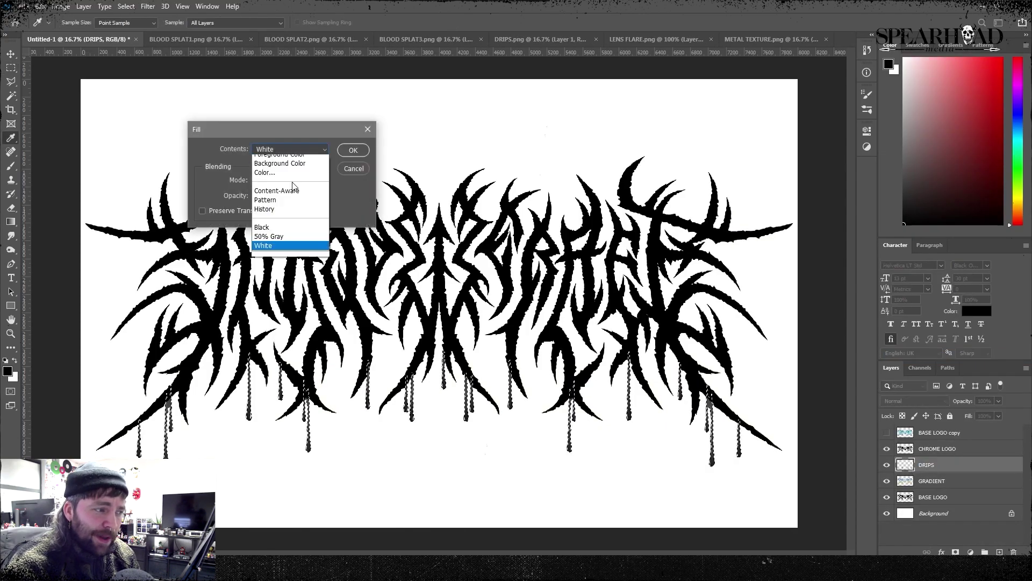
click(285, 156)
key(Return)
Squash the DRIPS layer to 83.80% of its height and nudge it up against the logo's underside.
drag(930, 474, 939, 461)
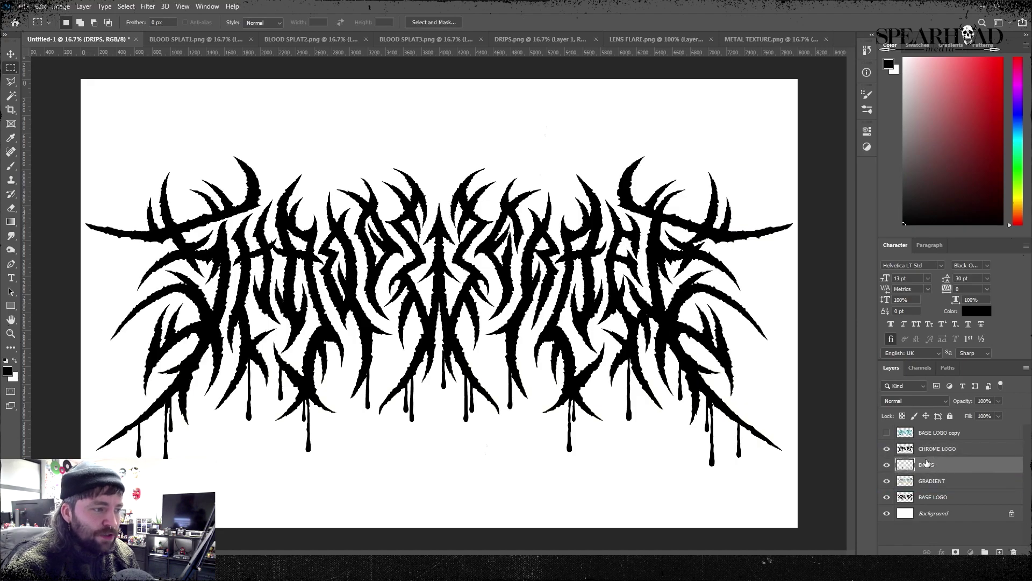
key(ctrl+t)
drag(440, 467, 441, 459)
drag(440, 350, 441, 362)
key(Up)
key(Up)
key(Up)
key(Up)
key(Up)
key(Up)
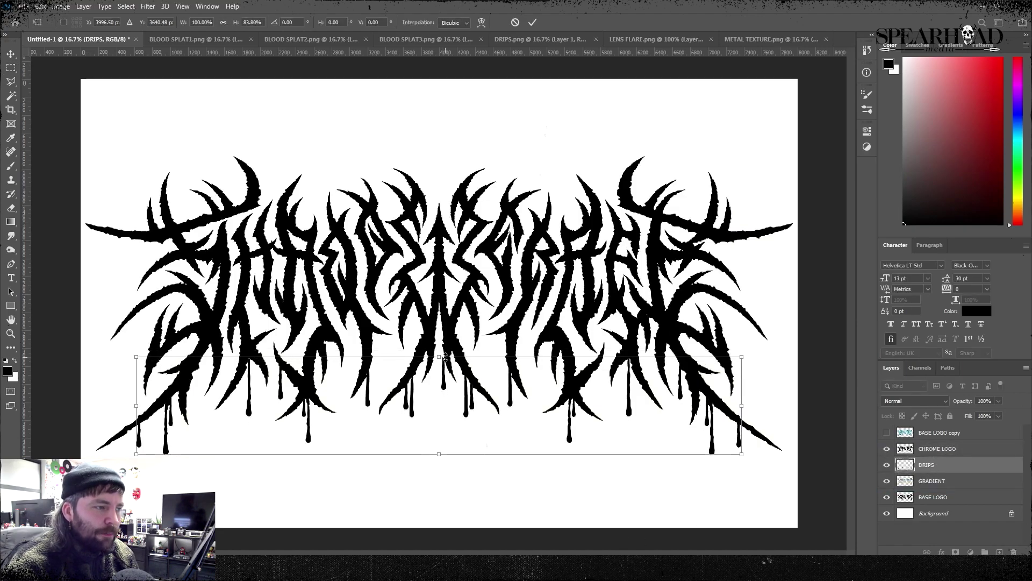
key(shift+Up)
key(shift+Up)
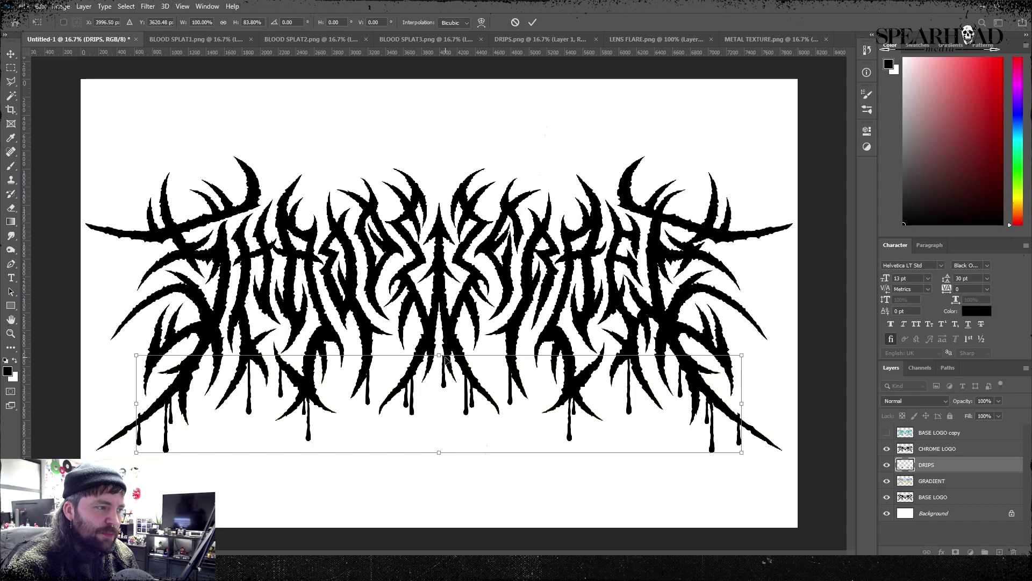
key(Return)
Copy the central drip to a new layer and stretch its top upward so it meets the logo.
key(e)
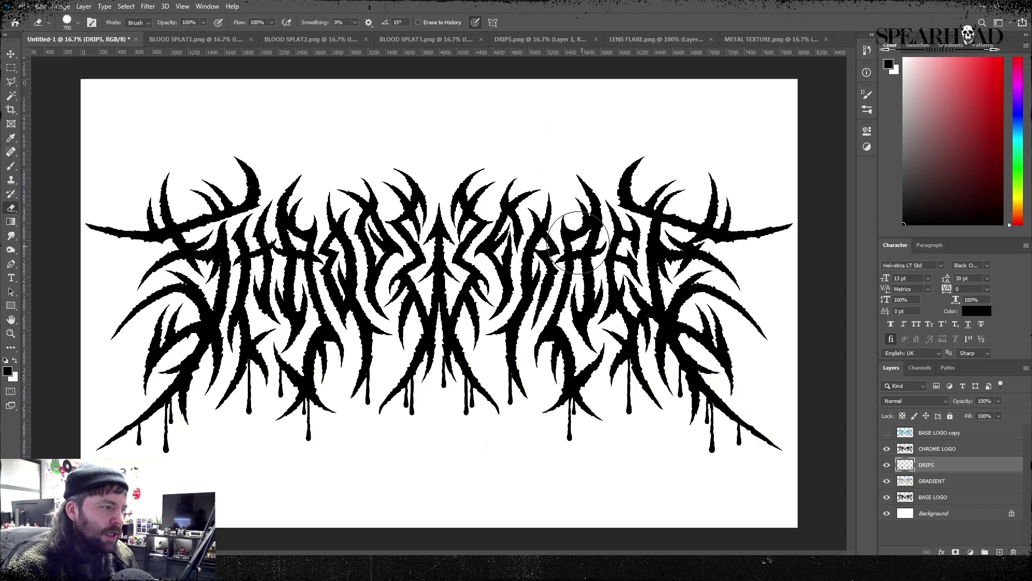
key(ctrl+plus)
key(ctrl+plus)
key(ctrl+plus)
key(w)
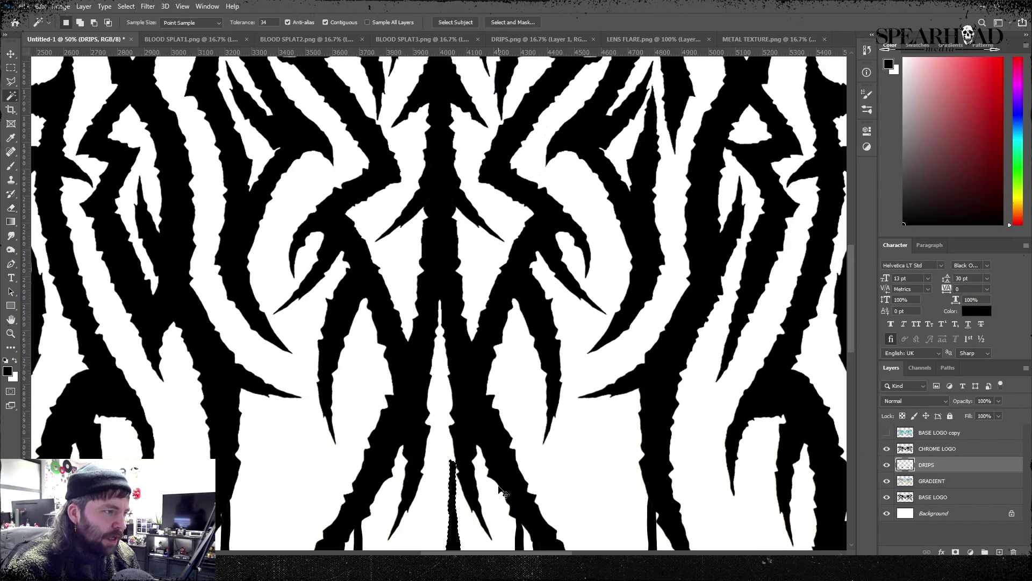
key(ctrl+j)
key(ctrl+t)
drag(457, 469, 460, 429)
scroll(478, 422, down, 3)
key(Return)
key(ctrl+minus)
key(ctrl+minus)
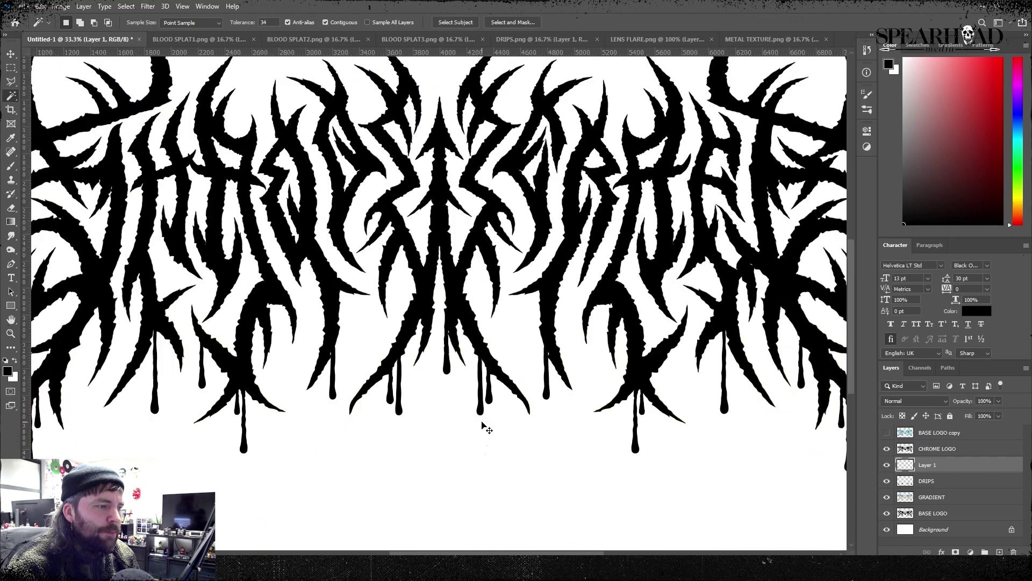
key(ctrl+minus)
key(ctrl+minus)
Merge the copied drip and the DRIPS layer into the CHROME LOGO layer.
click(936, 481)
shift+click(940, 450)
key(ctrl+e)
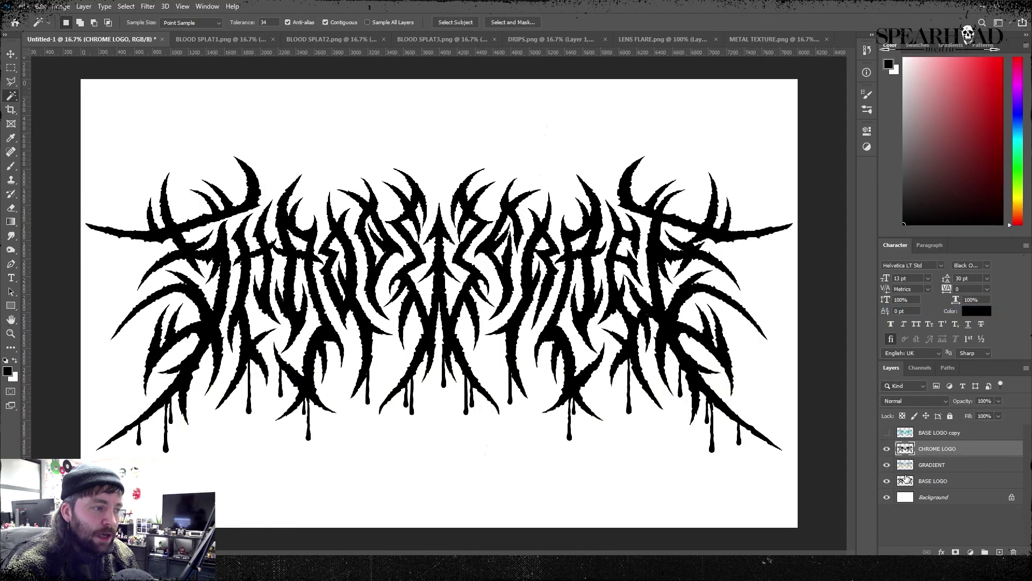
Delete the hidden BASE LOGO copy layer and rename the merged logo layer CHROME LOGO DRIPS.
click(887, 432)
click(887, 434)
click(927, 432)
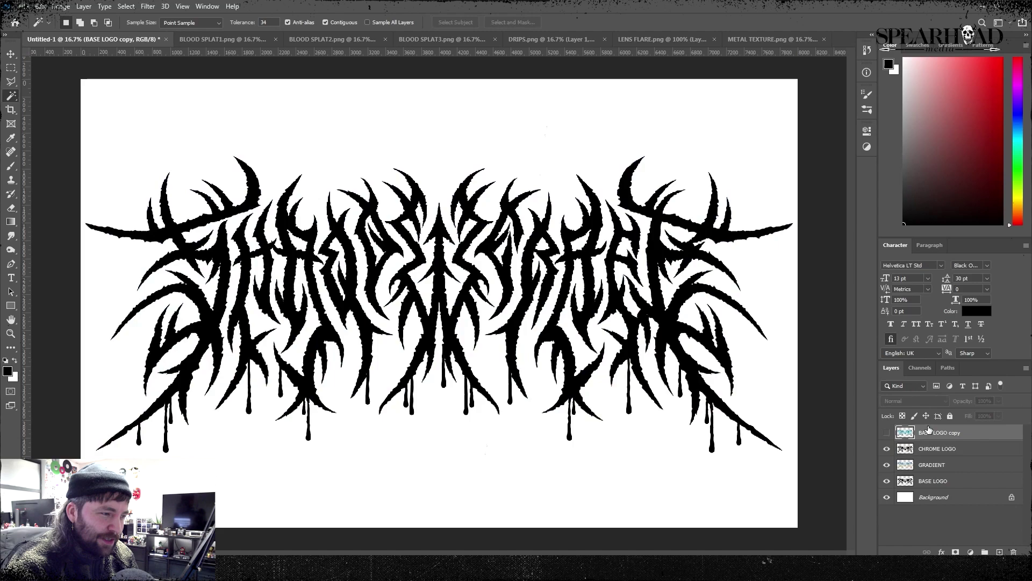
key(Delete)
click(888, 452)
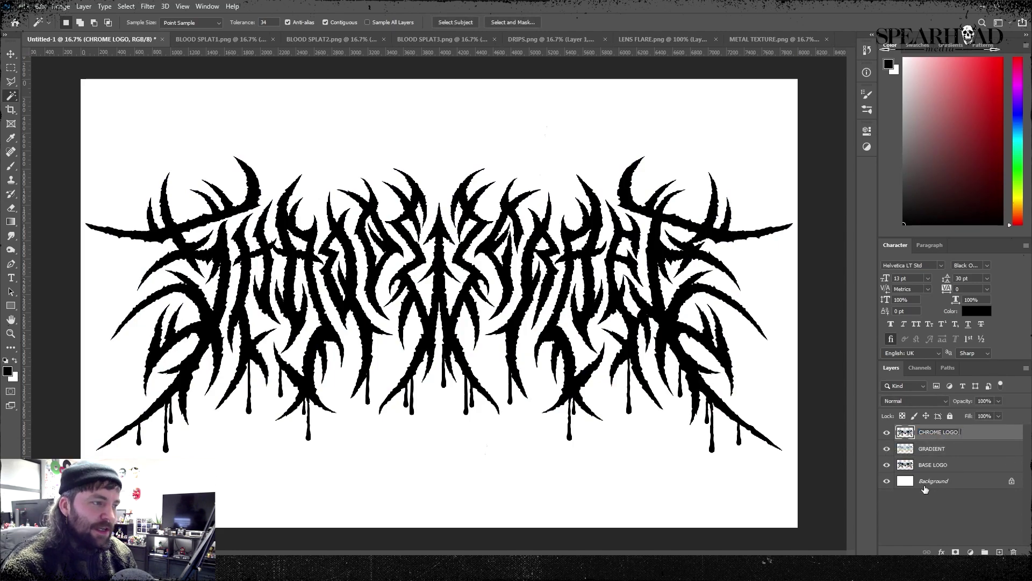
key(Return)
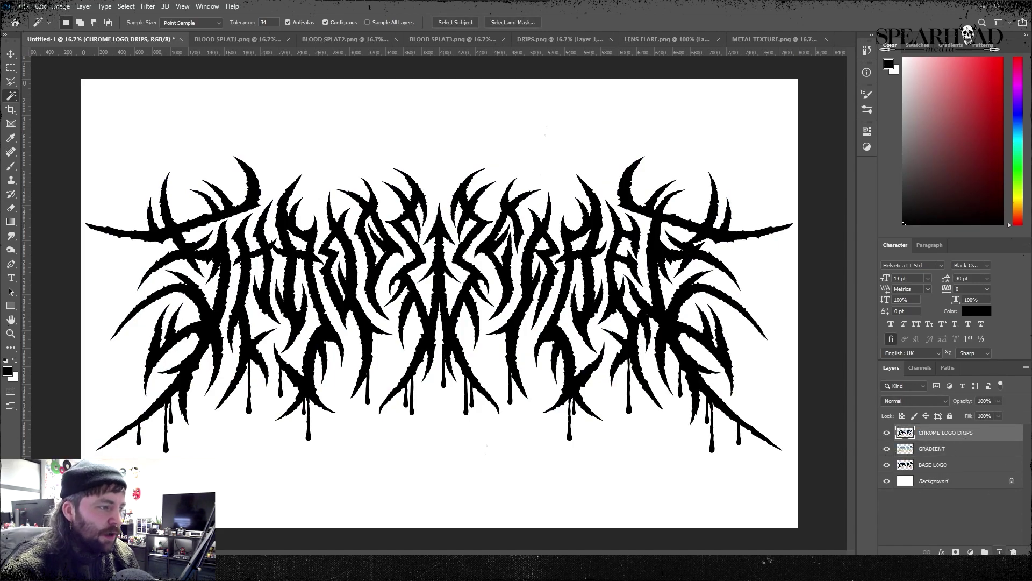
Duplicate the CHROME LOGO DRIPS layer and add a Bevel & Emboss effect to the copy.
right_click(925, 433)
click(860, 164)
key(Return)
click(84, 6)
mouse_move(123, 112)
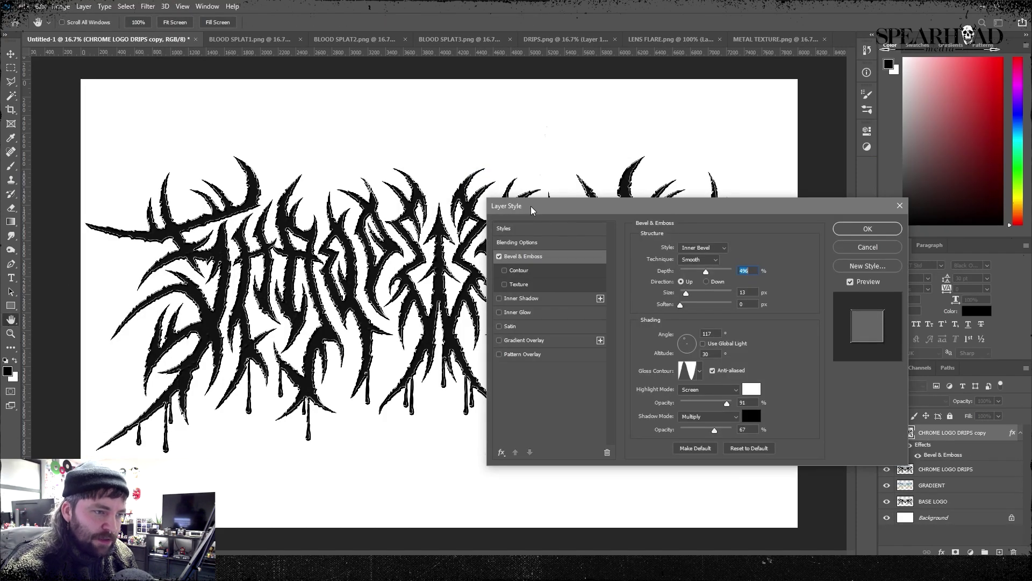
Add Inner Shadow, Inner Glow, Satin and Gradient Overlay effects to the copied logo and rasterize its layer style.
click(498, 298)
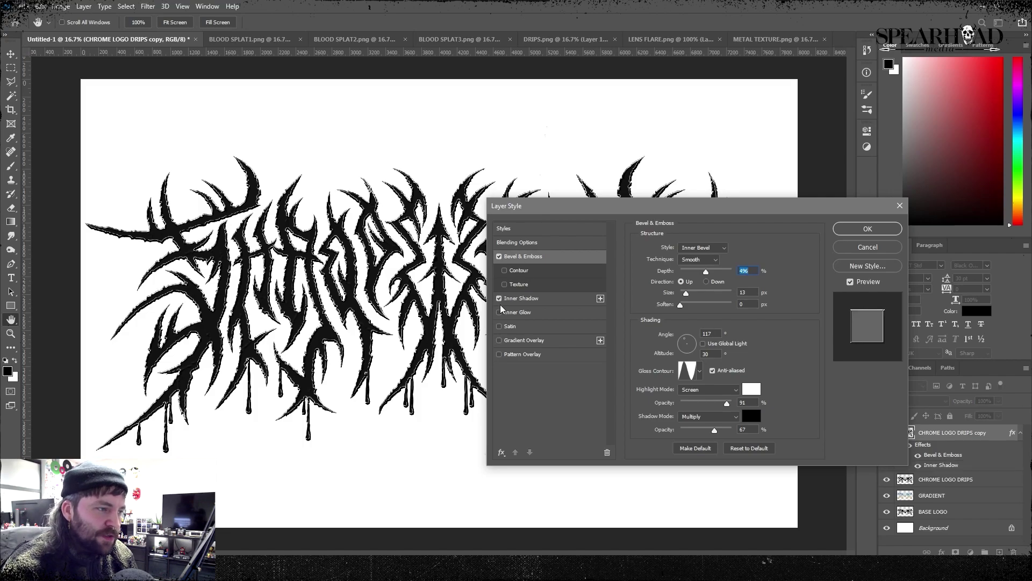
click(499, 312)
key(ctrl+plus)
key(ctrl+plus)
key(ctrl+plus)
key(ctrl+plus)
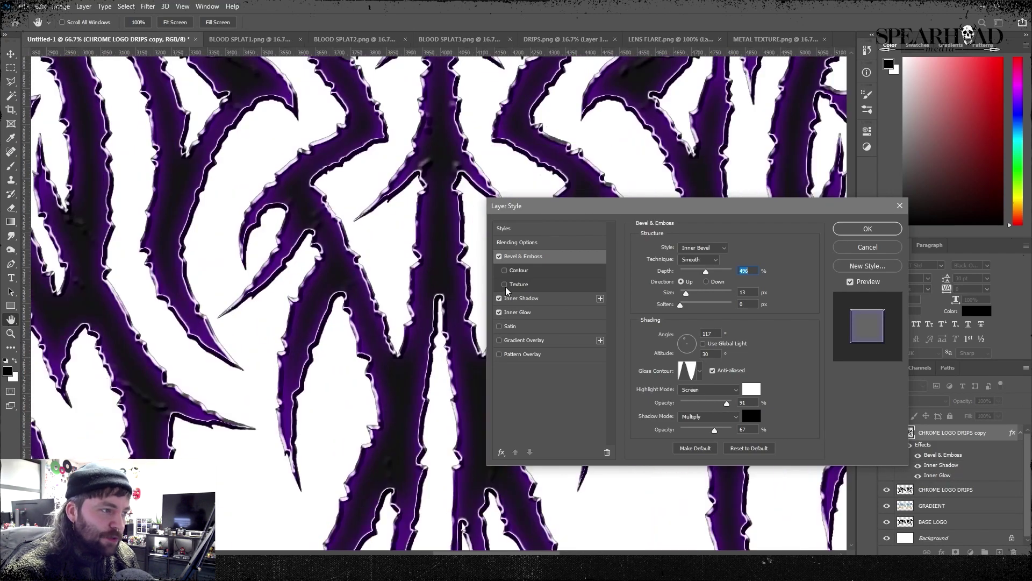
click(499, 326)
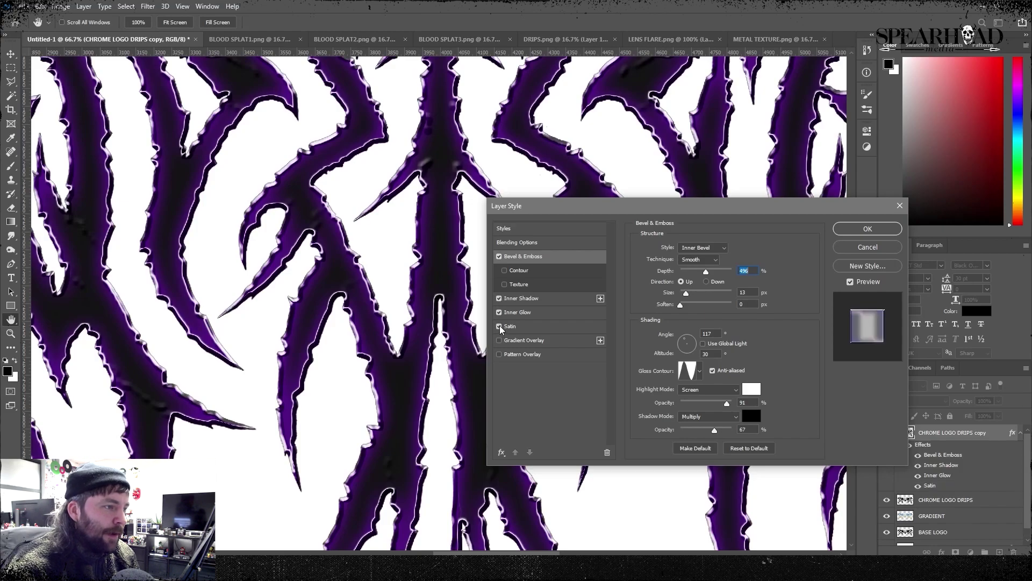
click(499, 340)
click(498, 354)
key(ctrl+minus)
key(ctrl+minus)
key(ctrl+minus)
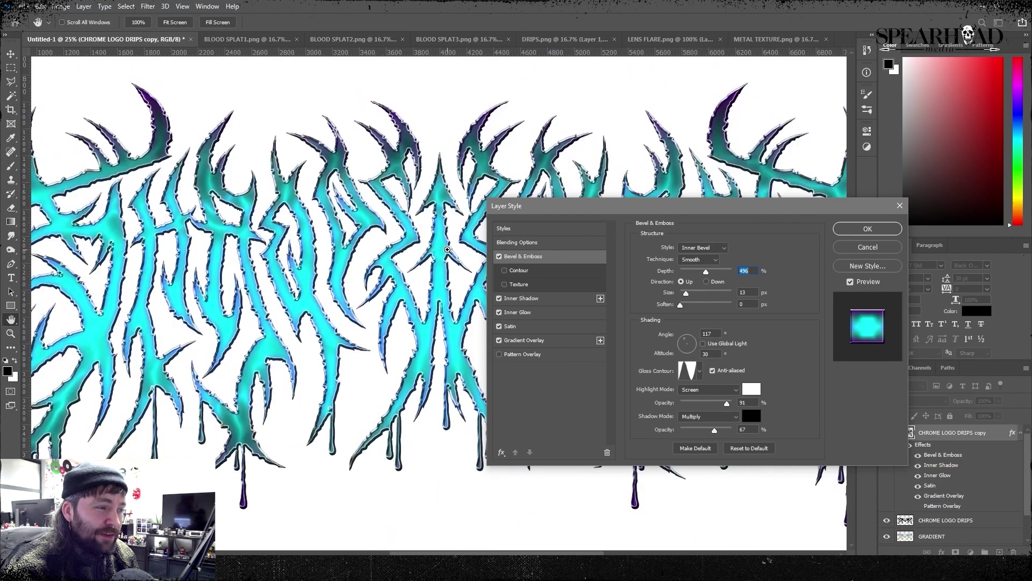
key(Return)
key(w)
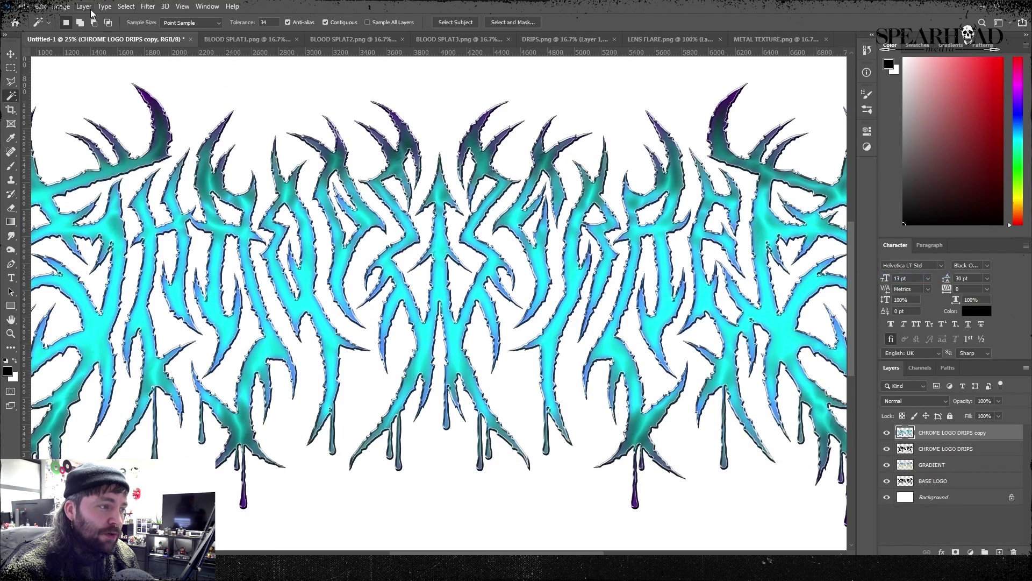
Give the CHROME LOGO DRIPS copy layer a 2 px black stroke positioned outside and rasterize its layer style.
click(83, 6)
mouse_move(112, 108)
click(219, 139)
click(690, 260)
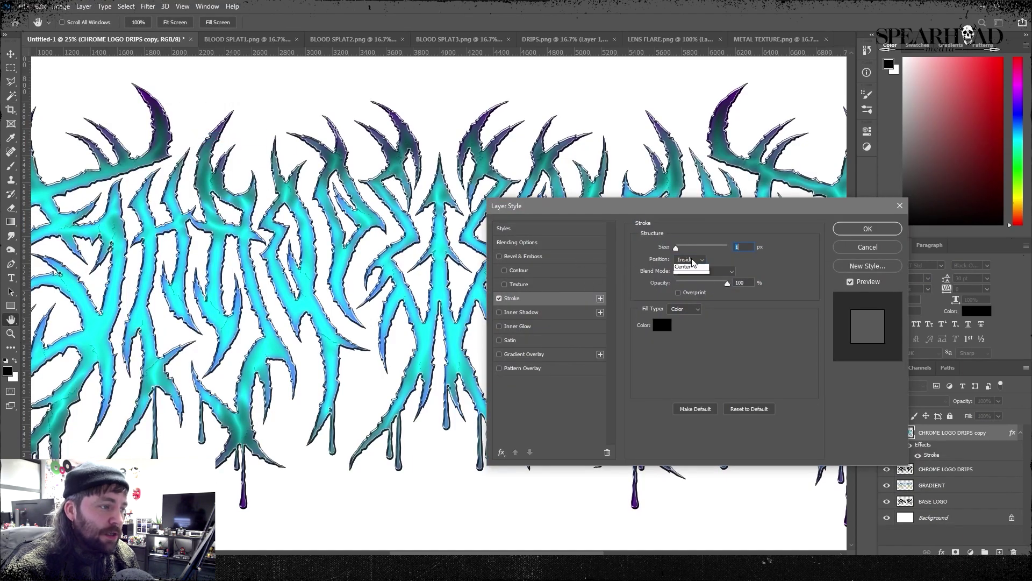
click(687, 266)
key(ctrl+plus)
key(ctrl+plus)
key(ctrl+plus)
key(ctrl+plus)
key(ctrl+plus)
key(ctrl+plus)
click(738, 245)
key(Up)
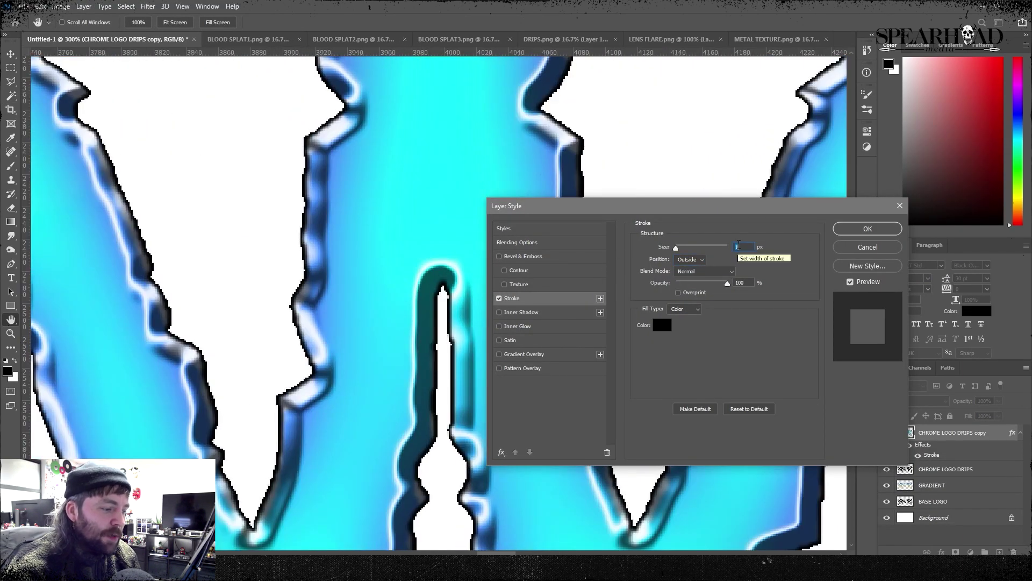
key(ctrl+minus)
key(ctrl+minus)
key(ctrl+minus)
key(ctrl+minus)
key(ctrl+minus)
key(ctrl+minus)
key(ctrl+minus)
key(ctrl+minus)
key(ctrl+plus)
key(ctrl+plus)
key(ctrl+minus)
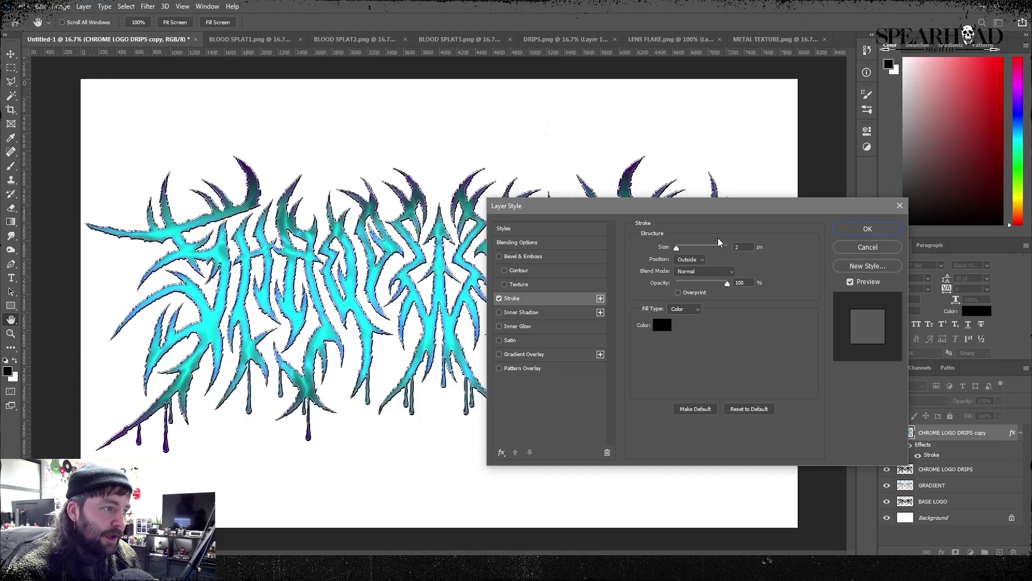
click(867, 229)
right_click(933, 432)
click(841, 278)
Fill the Background layer with 50% gray.
click(920, 498)
key(shift+F5)
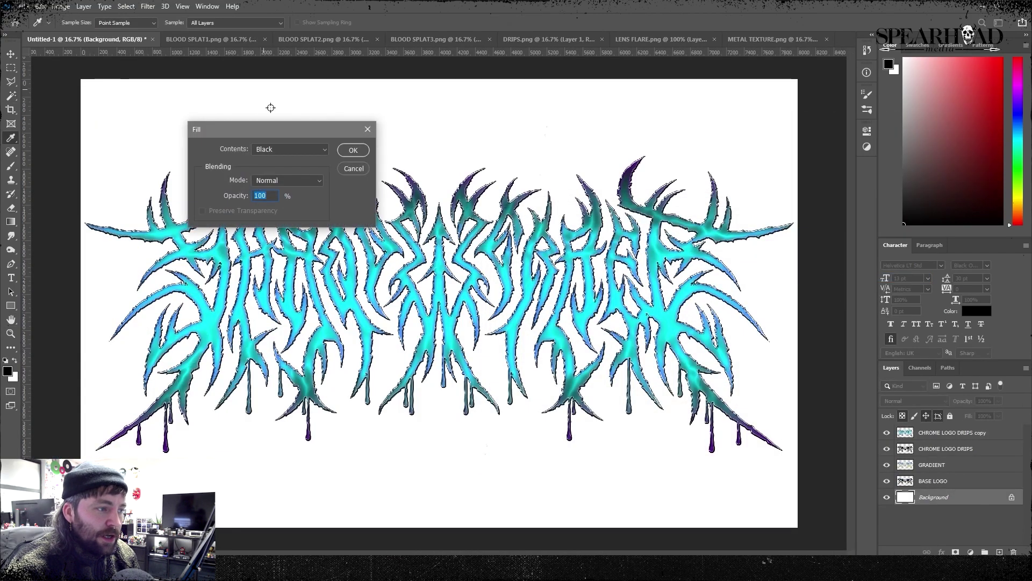
key(Return)
Load the copied logo's outline as a selection and fill it on a new layer with a vertical blue-to-gold gradient.
ctrl+click(907, 434)
click(951, 432)
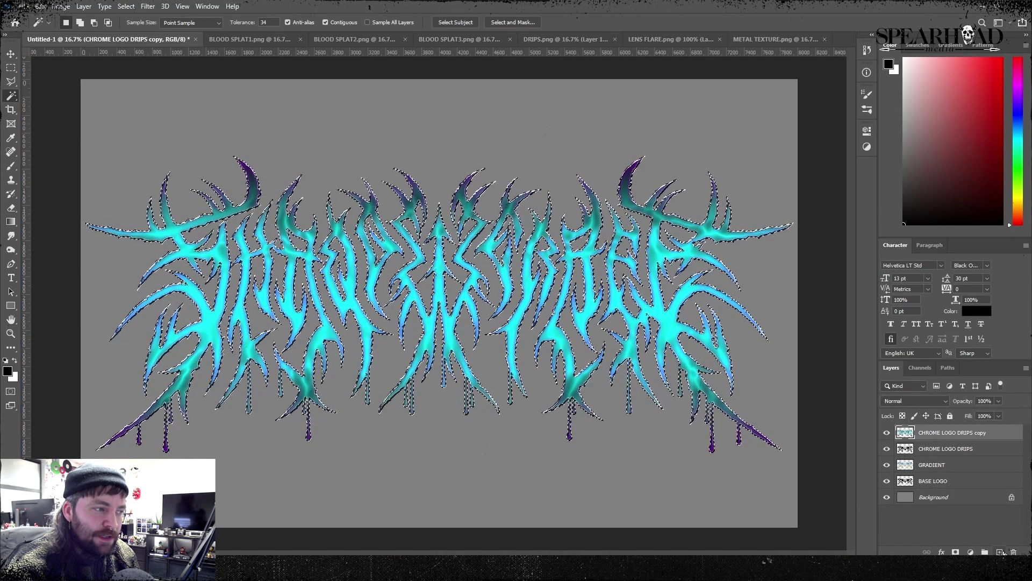
click(999, 552)
key(g)
drag(280, 150, 281, 347)
key(ctrl+z)
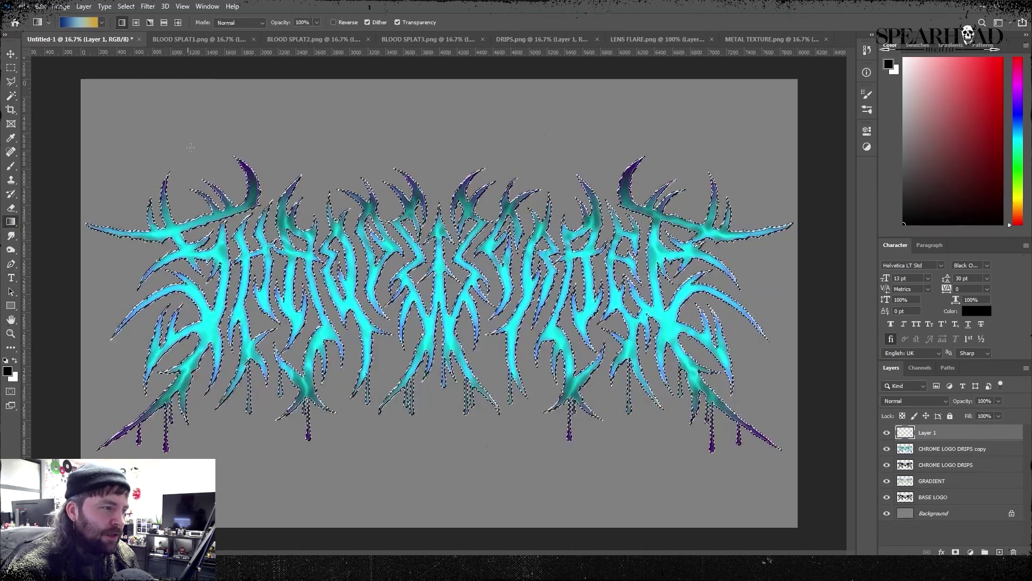
drag(333, 151, 334, 448)
key(ctrl+d)
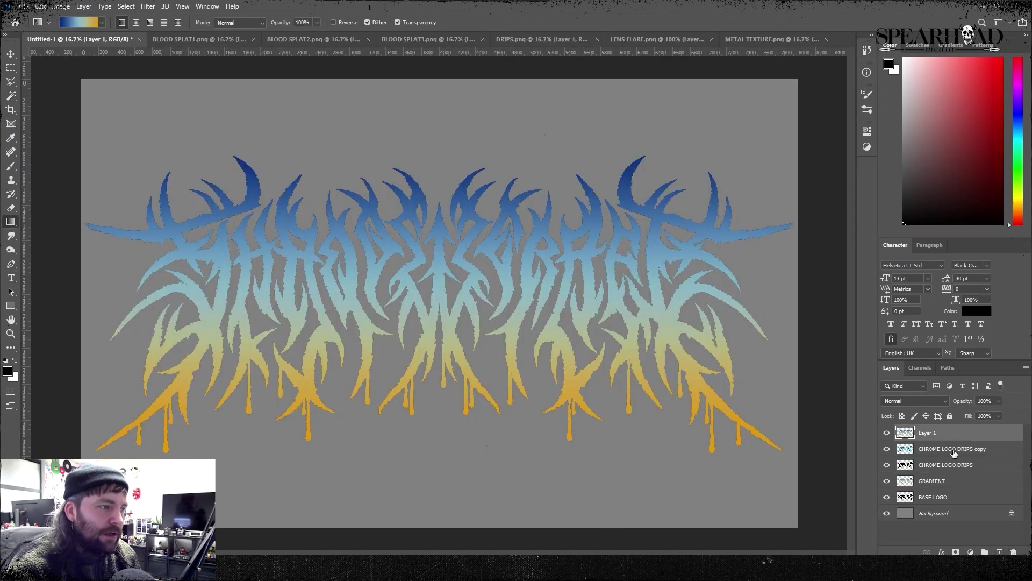
Move the CHROME LOGO DRIPS layer below BASE LOGO and rename its styled copy CHROME LOGO DRIPS CHROMED.
drag(952, 464, 951, 503)
double_click(983, 448)
text(CHROM)
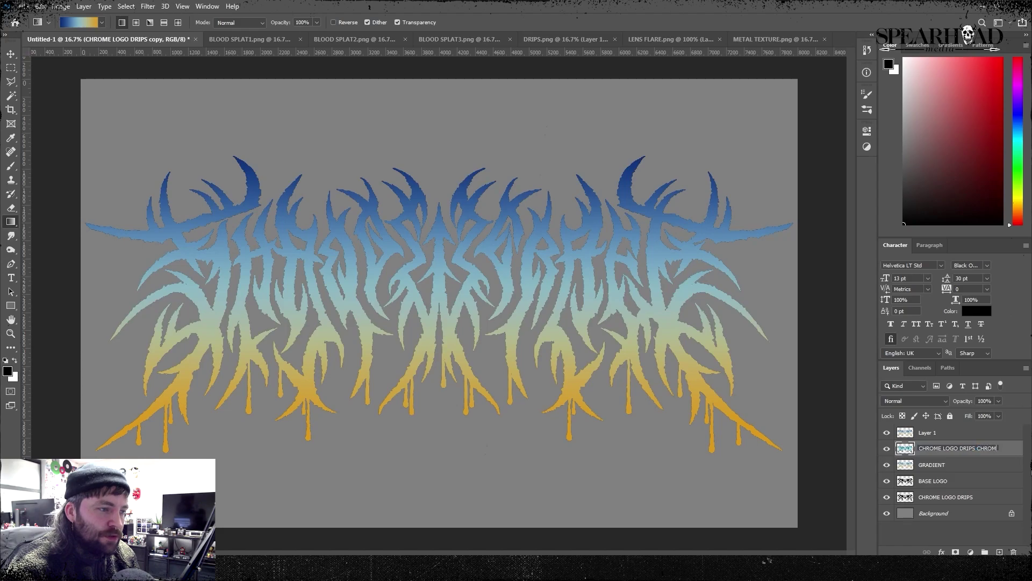
text(ED)
key(Return)
Hide the old GRADIENT layer and set the new gradient layer's blend mode to Color.
click(886, 433)
click(886, 433)
click(920, 433)
click(916, 401)
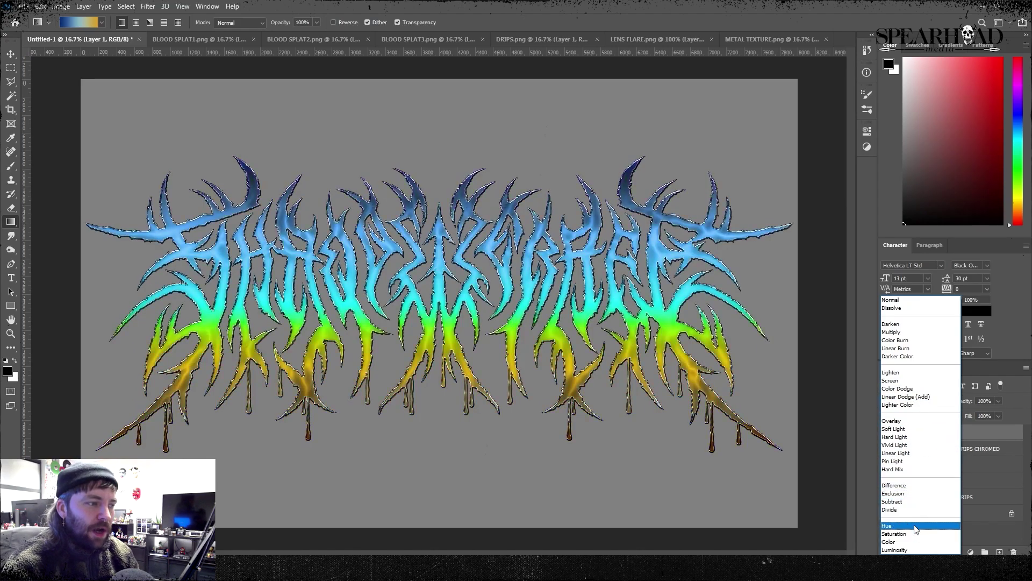
click(918, 542)
key(ctrl+plus)
key(ctrl+minus)
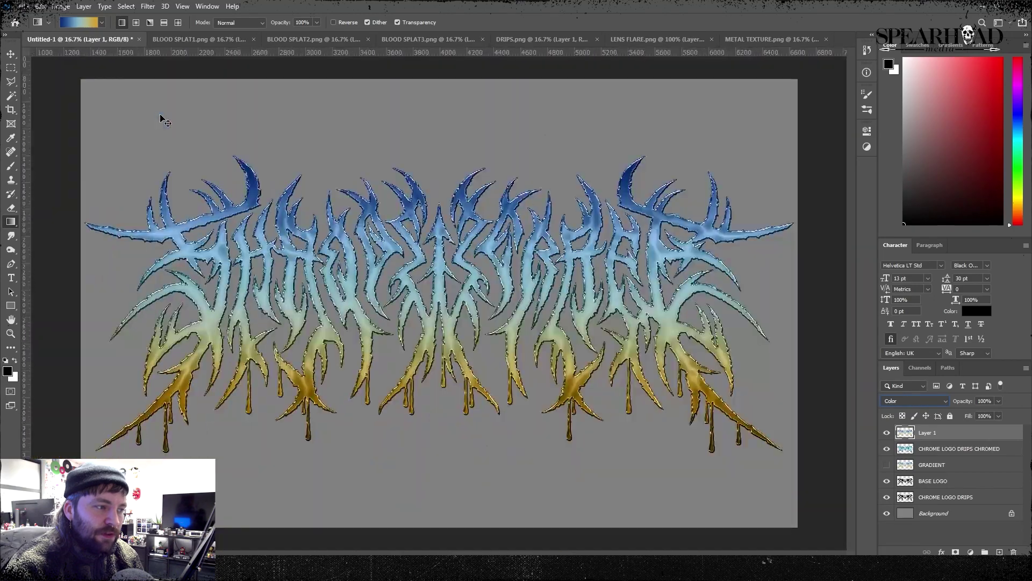
Compare the chromed logo up close with and without the blended gradient layer.
key(ctrl+plus)
click(885, 434)
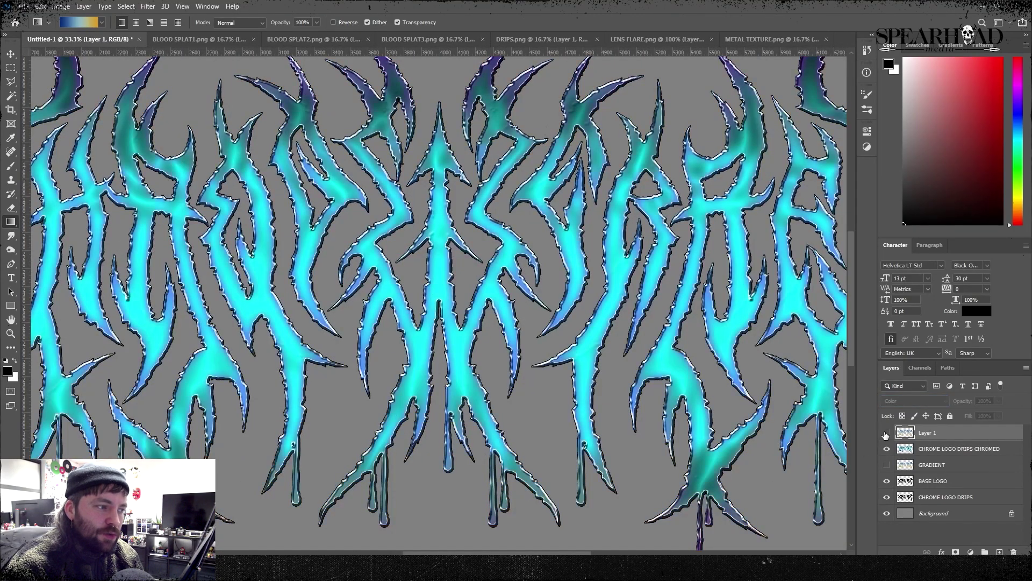
click(885, 434)
click(885, 434)
drag(401, 335, 508, 359)
key(ctrl+minus)
key(ctrl+minus)
key(ctrl+plus)
Slightly raise the brightness of the CHROME LOGO DRIPS CHROMED layer with Brightness/Contrast.
click(928, 453)
click(60, 7)
mouse_move(75, 31)
click(196, 31)
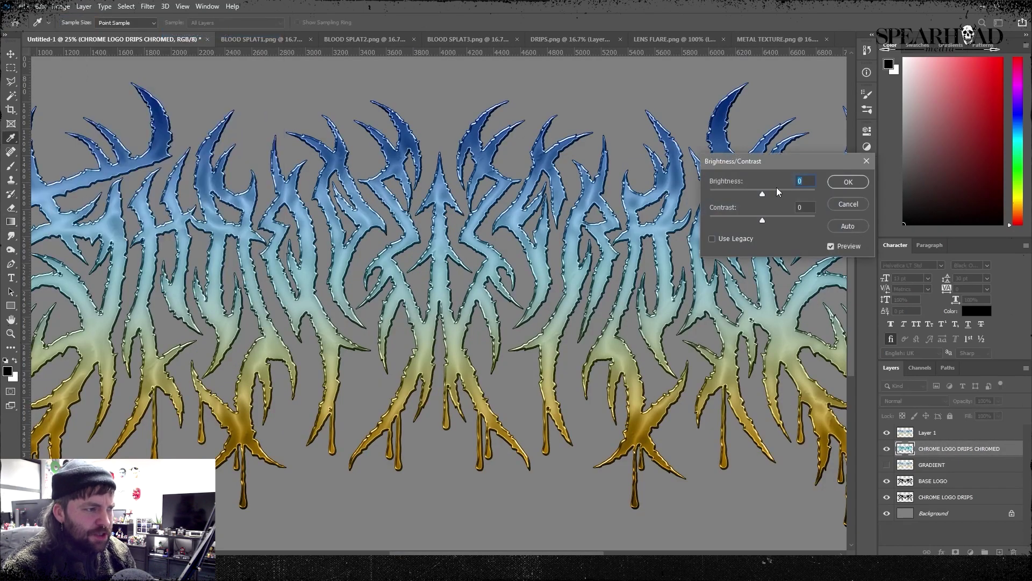
drag(762, 194, 771, 194)
click(859, 185)
key(ctrl+minus)
key(ctrl+minus)
key(ctrl+minus)
key(ctrl+minus)
key(ctrl+plus)
key(ctrl+plus)
key(ctrl+plus)
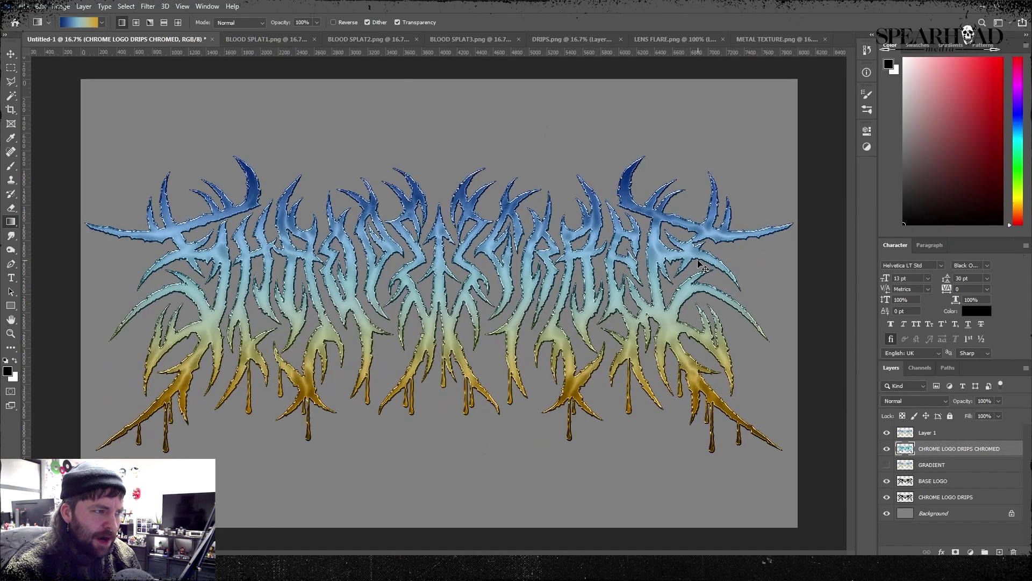
Merge the blended gradient layer with the CHROME LOGO DRIPS CHROMED layer.
shift+click(941, 436)
right_click(940, 436)
click(828, 423)
Adjust the merged logo's Hue/Saturation to hue -5, saturation +21 and lightness +7.
click(61, 7)
mouse_move(83, 33)
click(195, 90)
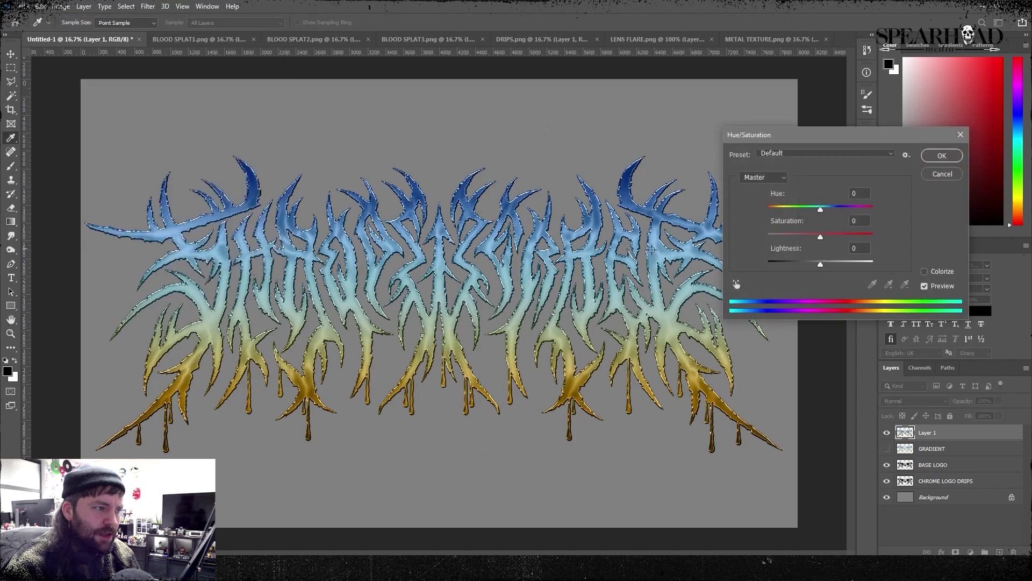
drag(820, 236, 824, 263)
drag(834, 237, 820, 214)
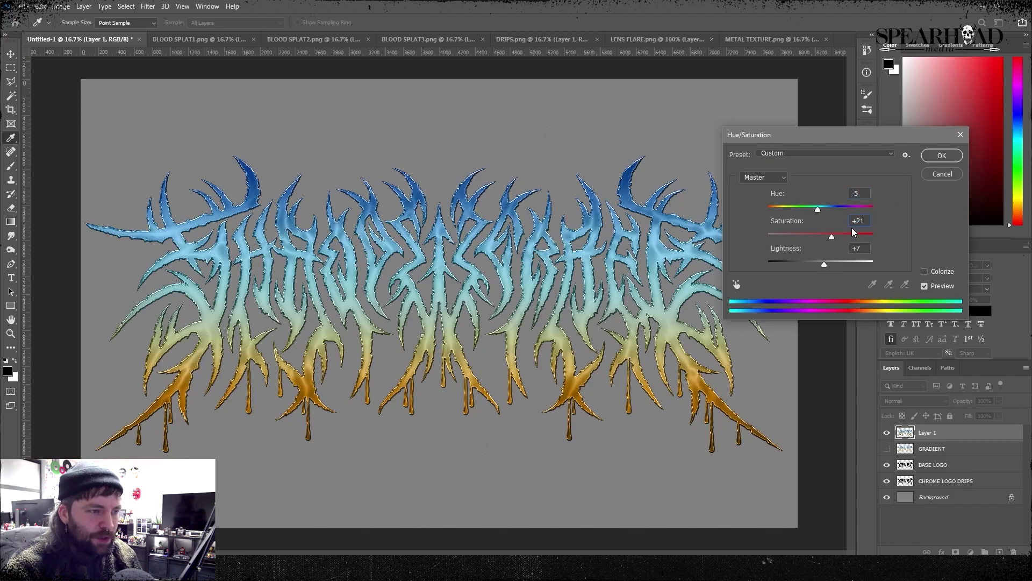
click(942, 156)
Copy the texture from METAL TEXTURE.png into the logo document as a new layer above the logo.
click(772, 40)
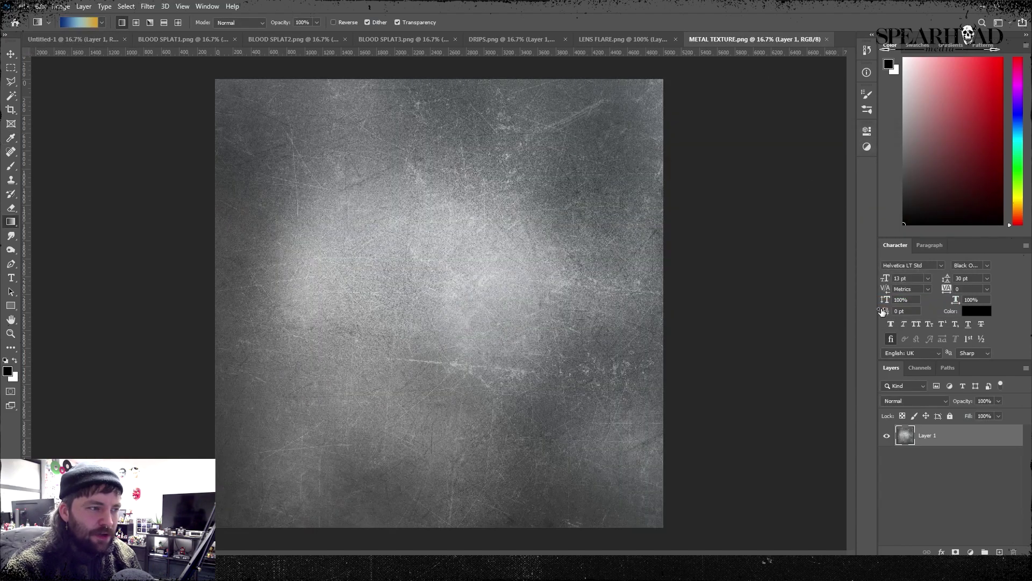
click(93, 37)
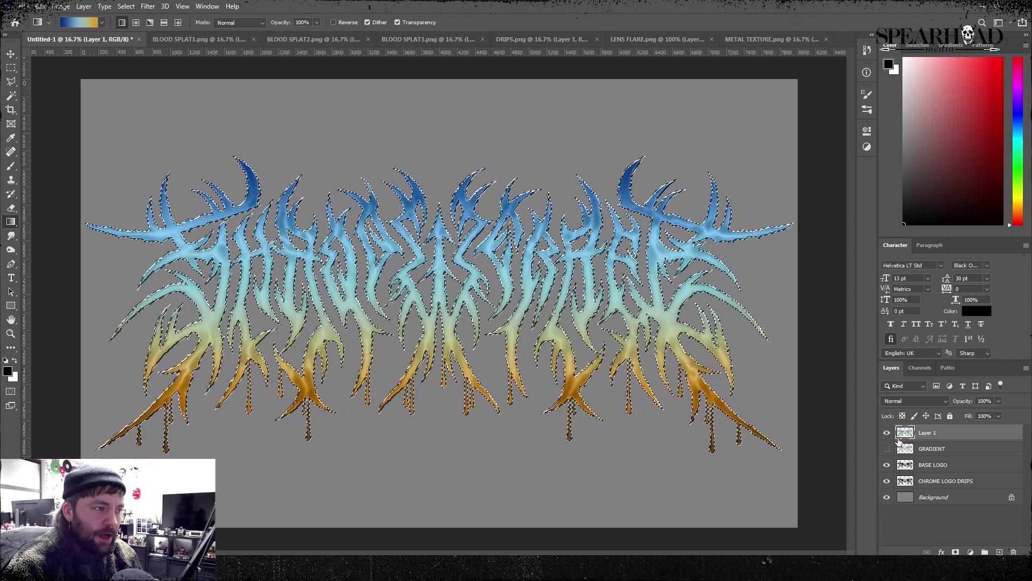
key(ctrl+v)
Scale and position the pasted metal texture so it covers the left half of the logo.
key(ctrl+t)
drag(660, 83, 528, 221)
drag(506, 278, 363, 218)
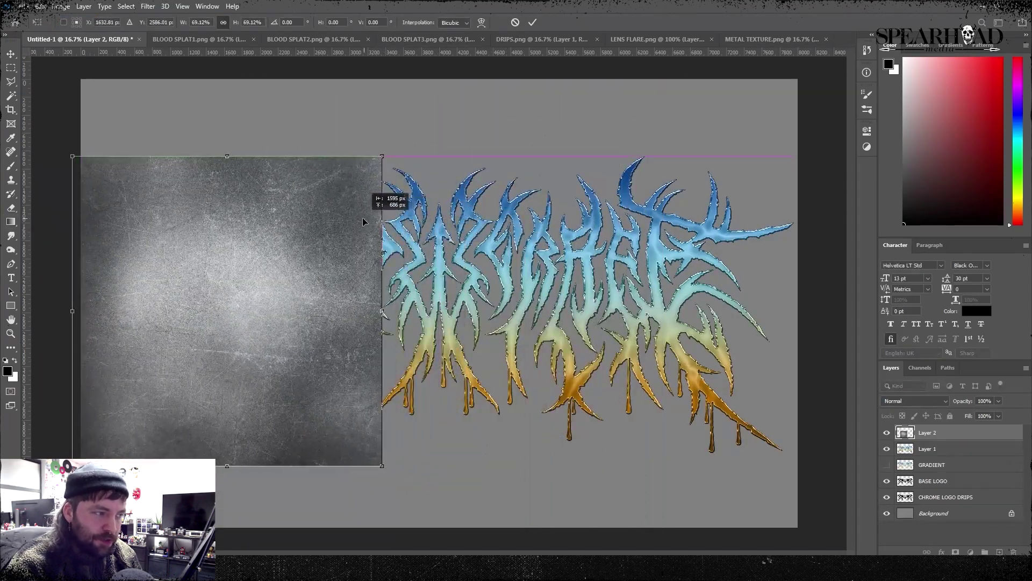
drag(382, 156, 434, 104)
drag(423, 140, 429, 149)
key(Return)
Duplicate the metal texture layer.
right_click(931, 432)
click(874, 152)
key(Return)
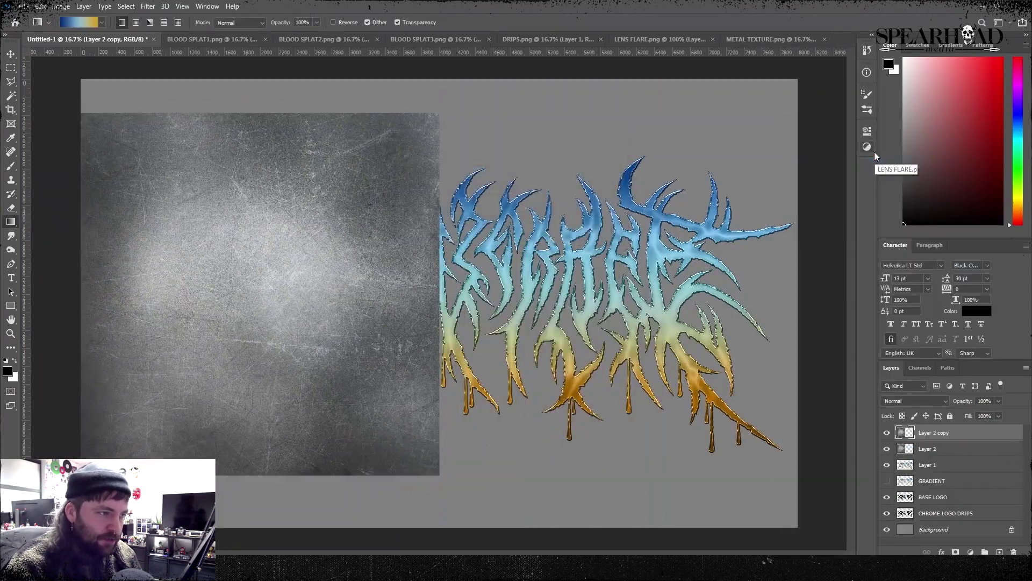
Flip the duplicated metal texture horizontally onto the logo's right half and merge it with the original texture layer.
click(40, 7)
mouse_move(96, 251)
click(215, 421)
key(ctrl+t)
drag(214, 299, 566, 304)
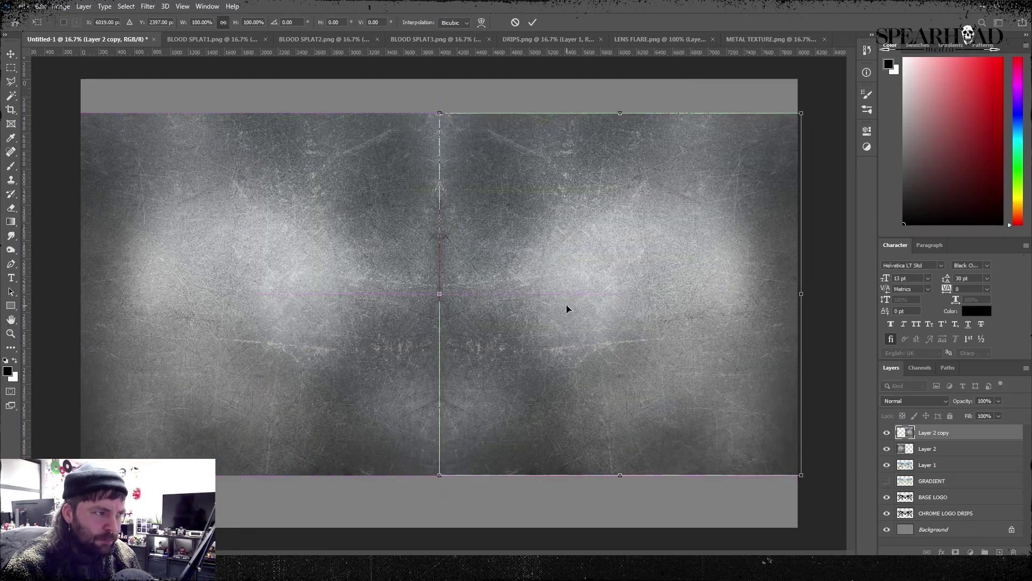
key(Return)
shift+click(975, 450)
right_click(974, 450)
click(956, 311)
Copy the merged texture in the shape of the logo to a new layer and hide the full texture layer.
click(915, 401)
key(Escape)
ctrl+click(905, 448)
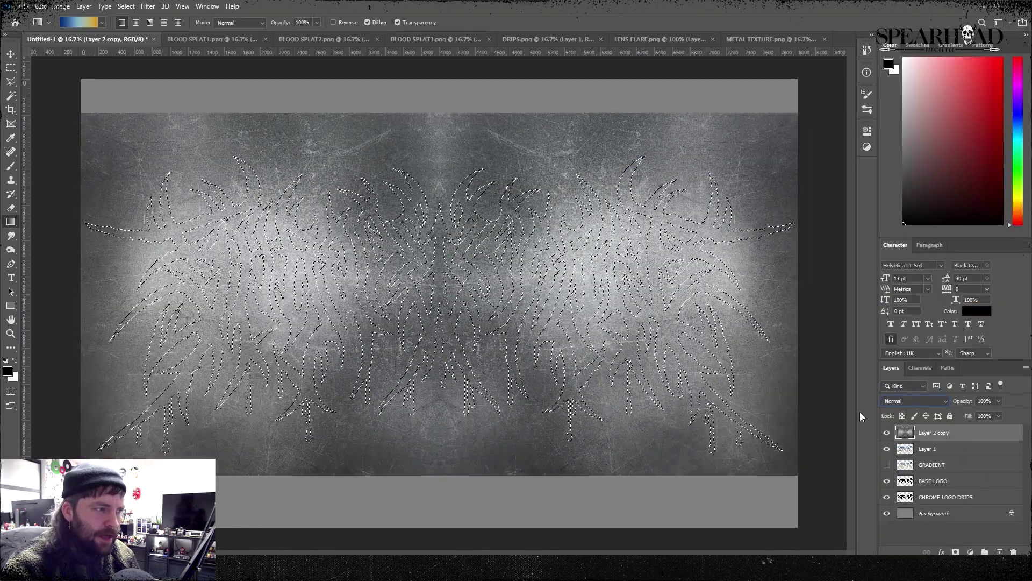
key(ctrl+j)
click(887, 449)
Raise the logo-shaped texture's contrast to 39 and set its blend mode to Overlay.
click(61, 5)
mouse_move(81, 33)
click(172, 32)
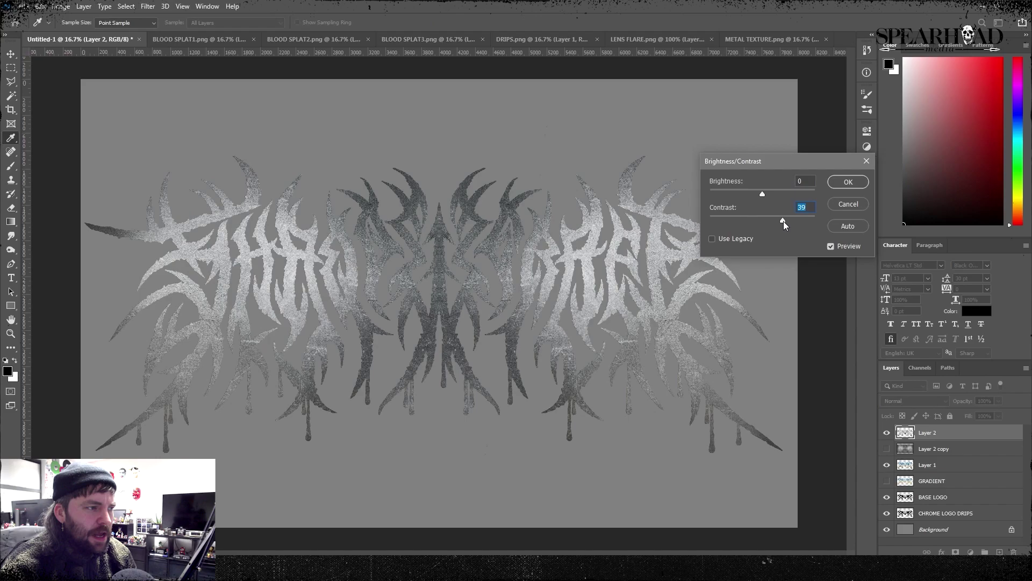
key(Return)
key(g)
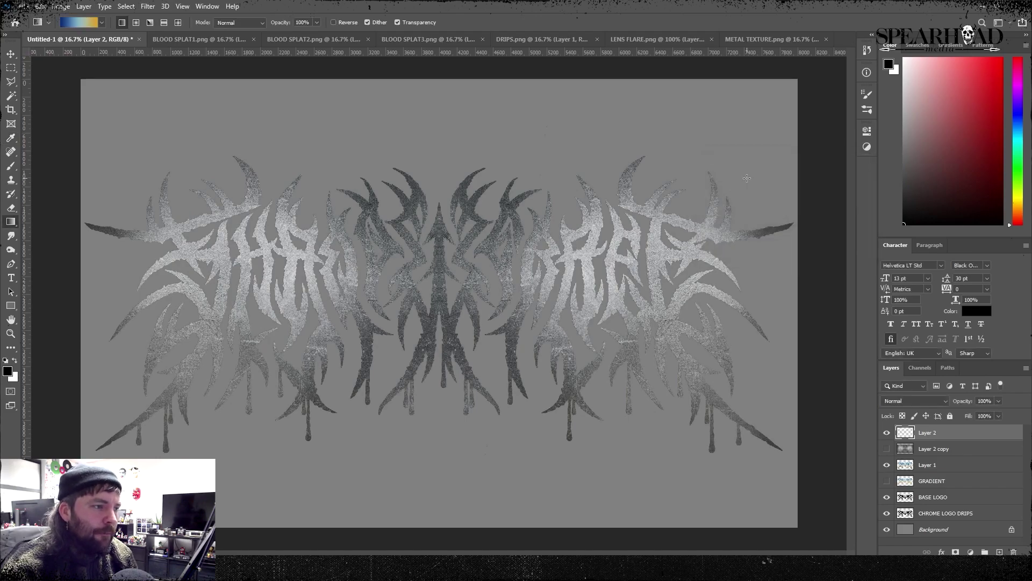
click(911, 402)
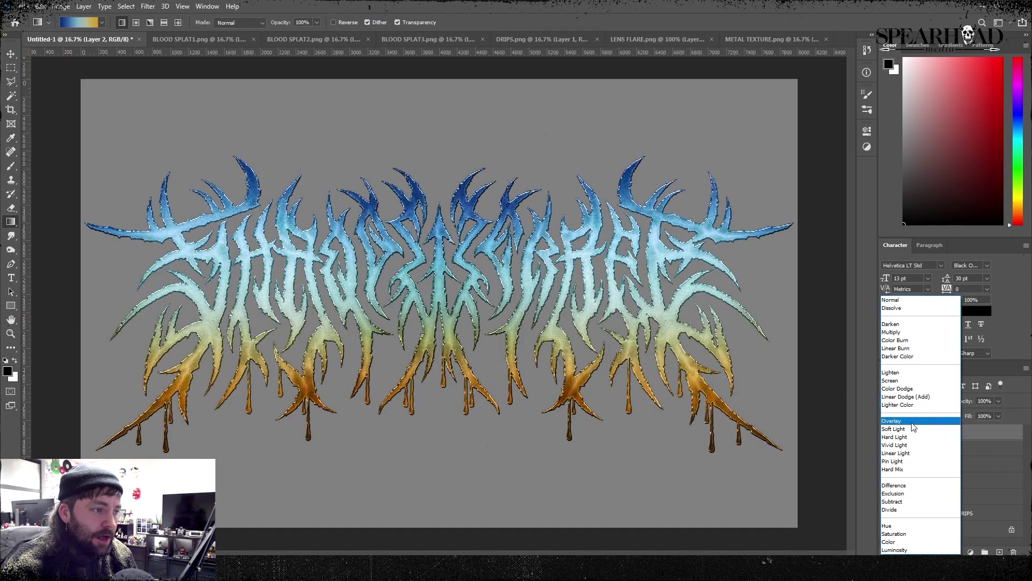
click(917, 420)
Examine the overlaid metal texture on the logo up close and at full size.
key(ctrl+plus)
key(ctrl+plus)
key(ctrl+plus)
key(ctrl+plus)
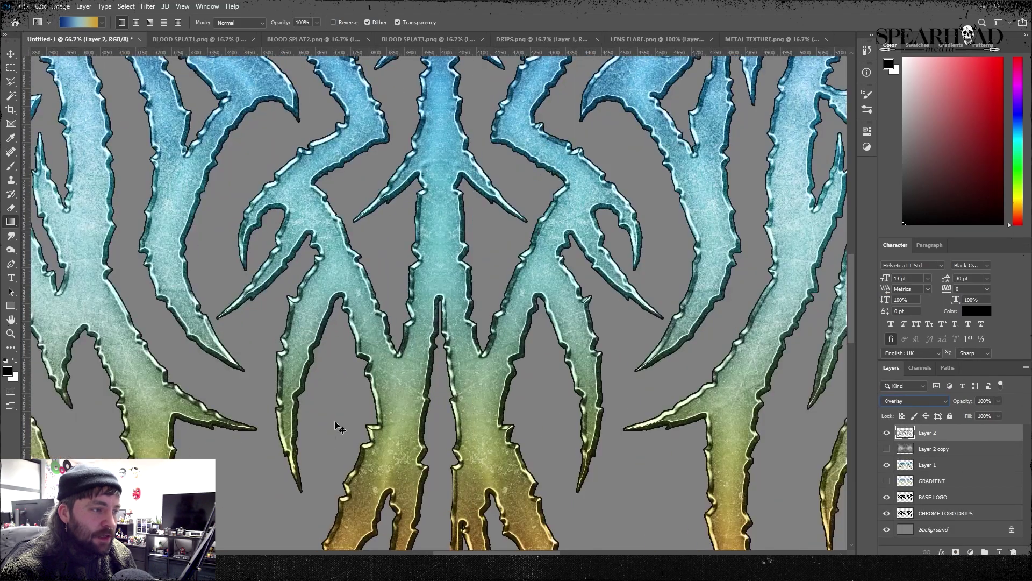
key(ctrl+minus)
key(ctrl+minus)
key(ctrl+minus)
key(ctrl+minus)
key(ctrl+minus)
key(ctrl+minus)
key(ctrl+minus)
key(ctrl+minus)
key(ctrl+minus)
key(ctrl+minus)
key(ctrl+plus)
key(ctrl+plus)
key(ctrl+plus)
key(ctrl+plus)
key(ctrl+plus)
key(ctrl+plus)
key(ctrl+plus)
key(ctrl+minus)
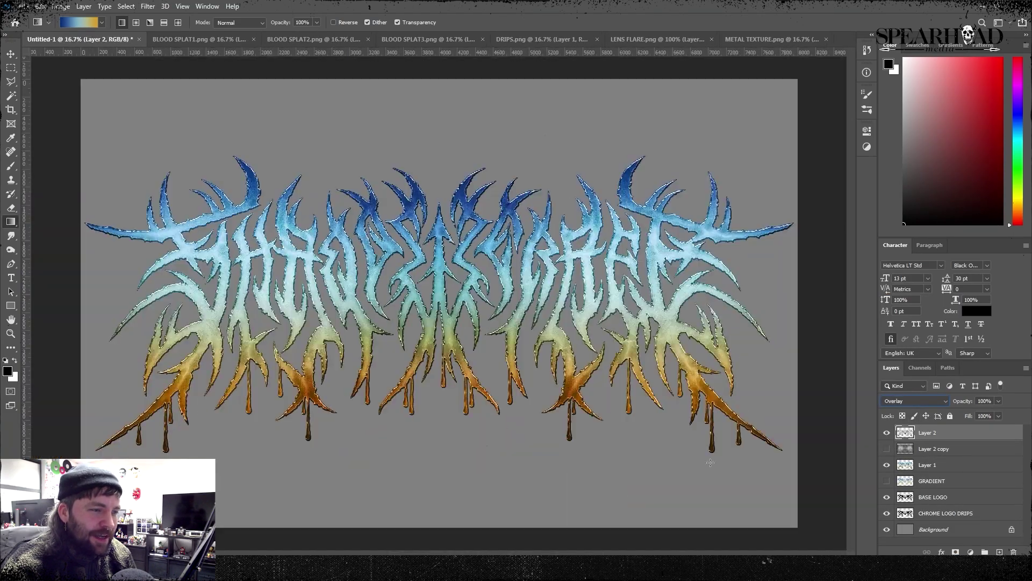
Hide the logo-shaped texture, show the full texture layer and stretch it horizontally well past the canvas's right edge.
click(886, 432)
click(887, 449)
click(929, 450)
key(ctrl+minus)
key(ctrl+minus)
key(ctrl+minus)
key(ctrl+t)
drag(574, 300, 846, 300)
key(Return)
key(ctrl+plus)
key(ctrl+plus)
key(ctrl+plus)
Compress the stretched metal texture vertically from both edges to match the logo's height.
key(ctrl+t)
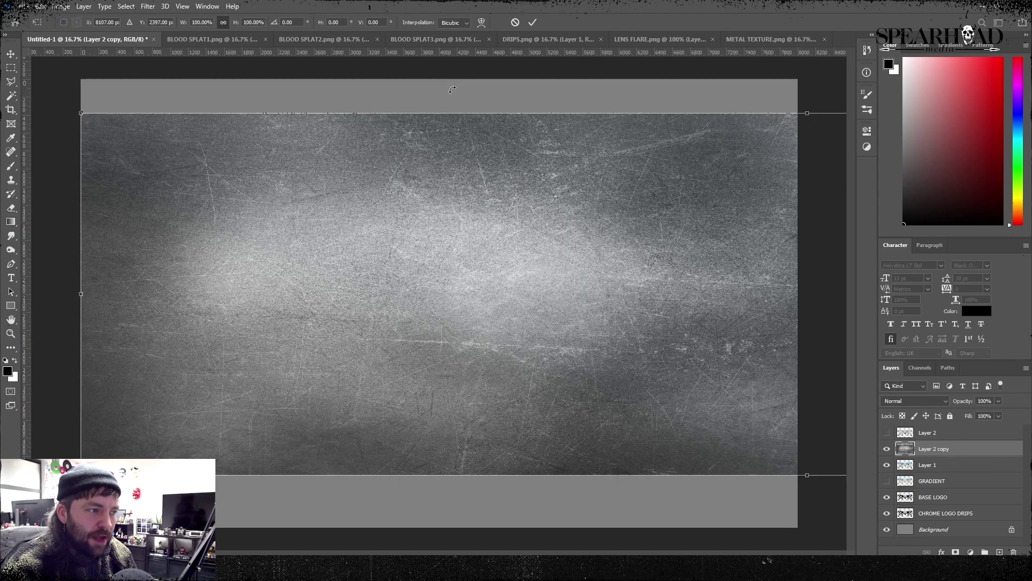
drag(492, 119, 491, 164)
drag(473, 477, 480, 457)
key(Return)
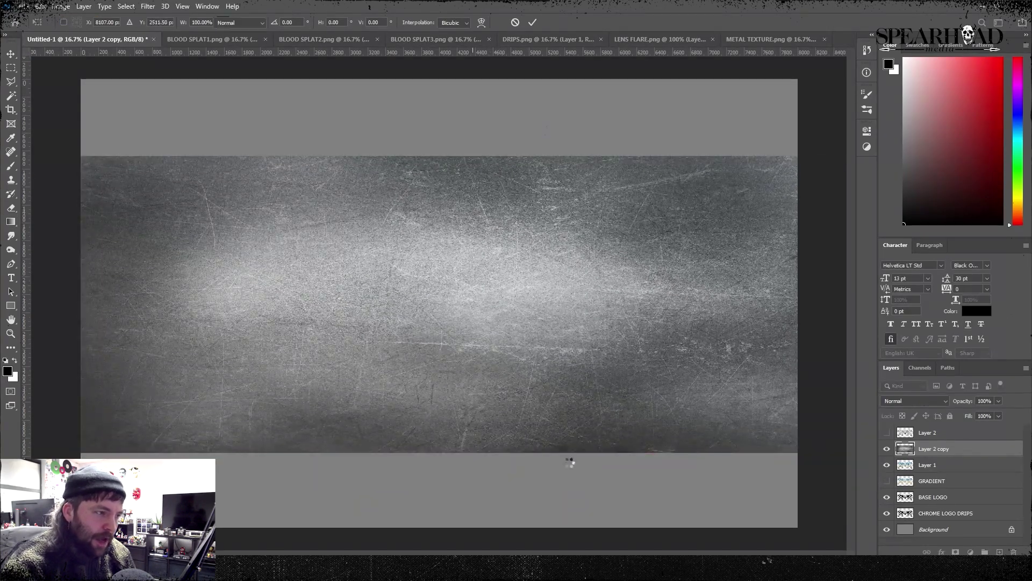
Copy the stretched texture in the shape of the logo to a new layer and hide the source texture.
click(915, 401)
click(916, 511)
ctrl+click(910, 512)
key(ctrl+j)
click(887, 464)
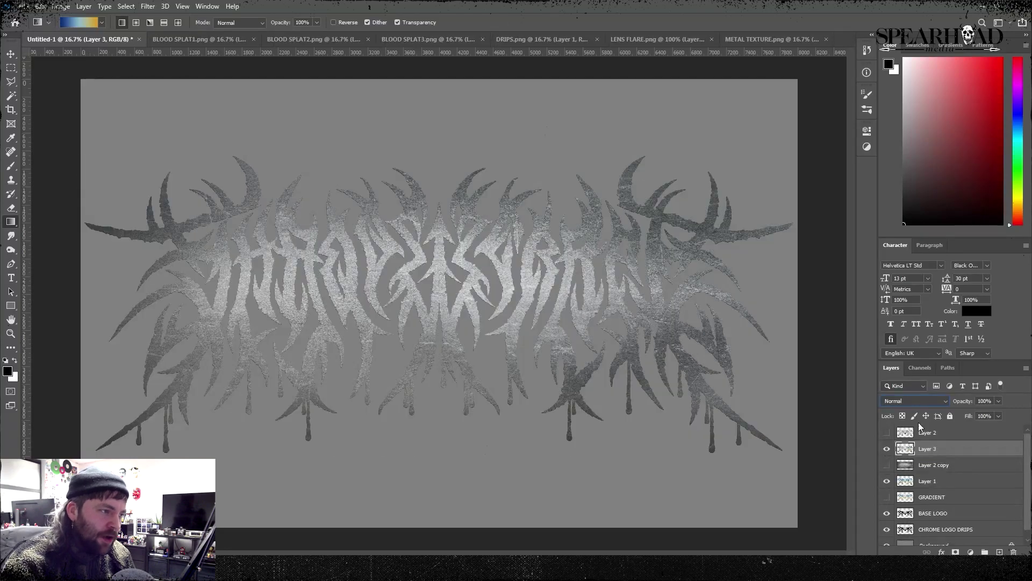
Set the new logo-shaped texture layer to Overlay and adjust its brightness with Brightness/Contrast.
click(916, 401)
click(911, 421)
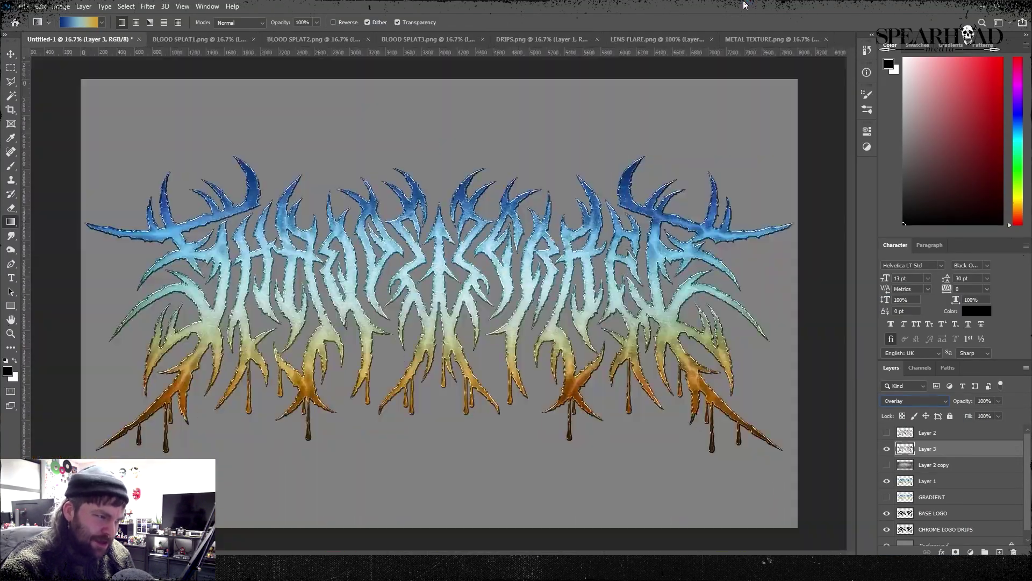
key(ctrl+plus)
click(61, 7)
mouse_move(75, 30)
click(202, 31)
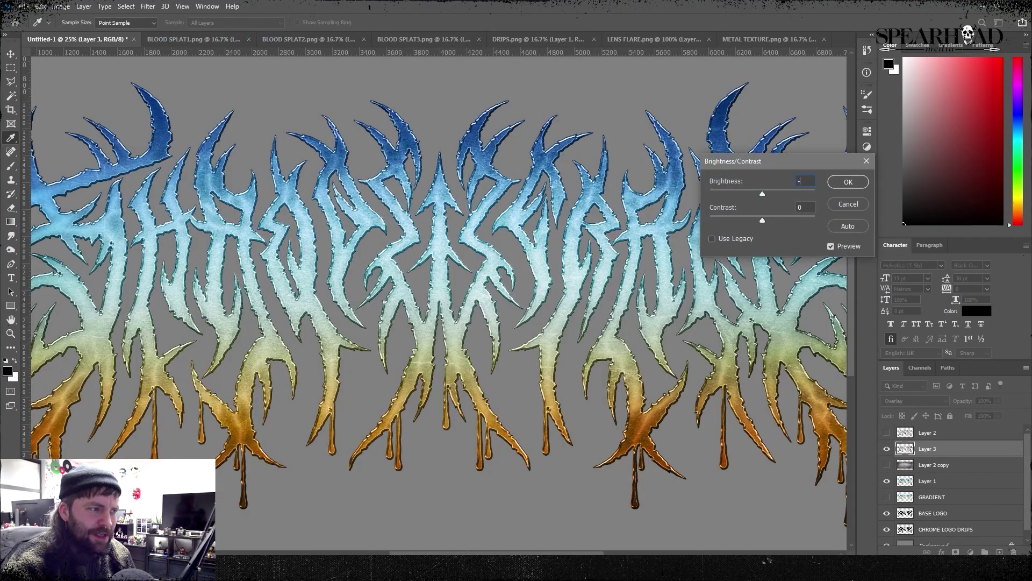
text(13)
key(Return)
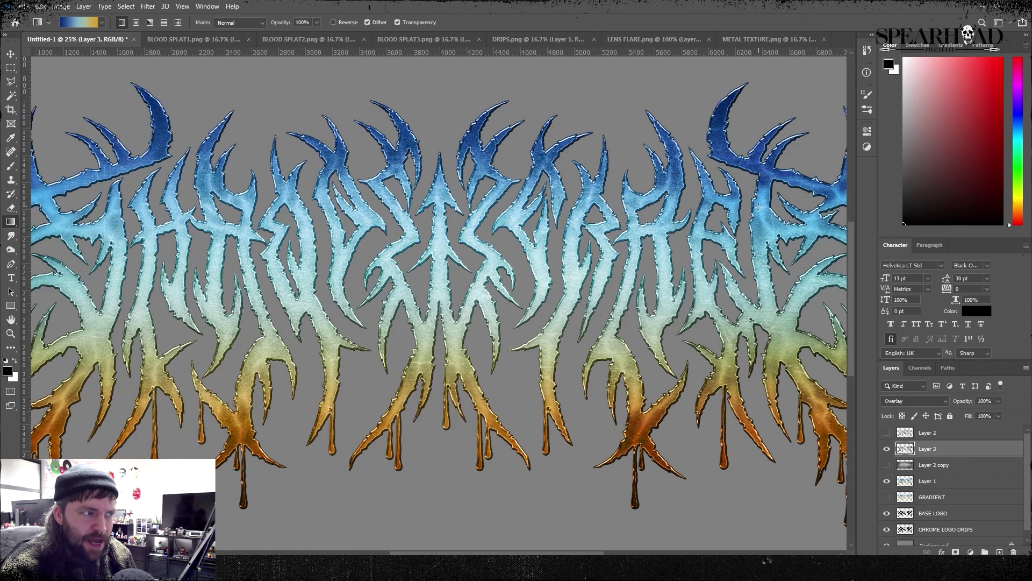
Lower the opacity of the Overlay texture layer to 55%.
key(ctrl+plus)
key(ctrl+plus)
key(ctrl+plus)
key(ctrl+plus)
drag(117, 372, 614, 270)
scroll(614, 269, down, 5)
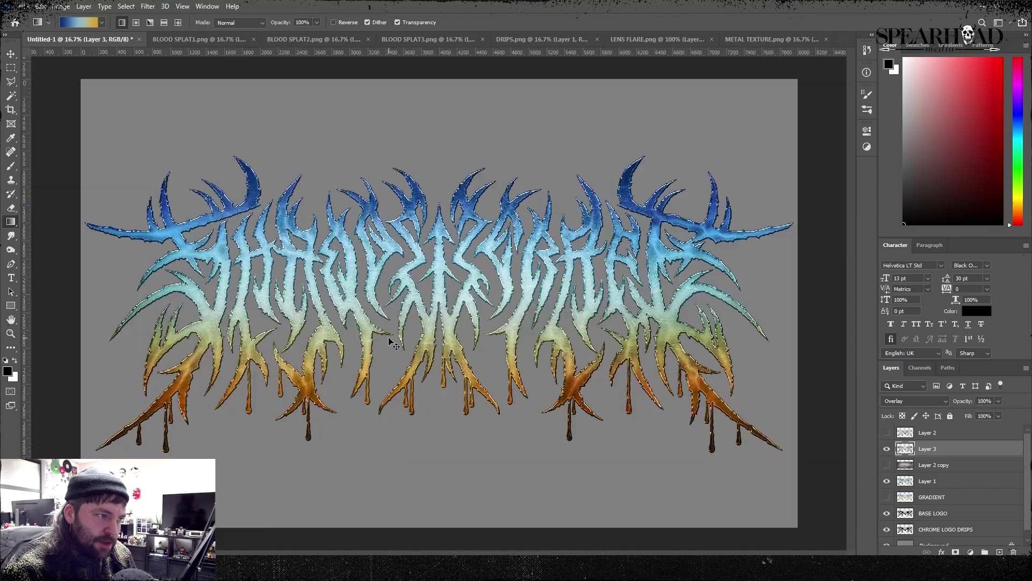
click(984, 401)
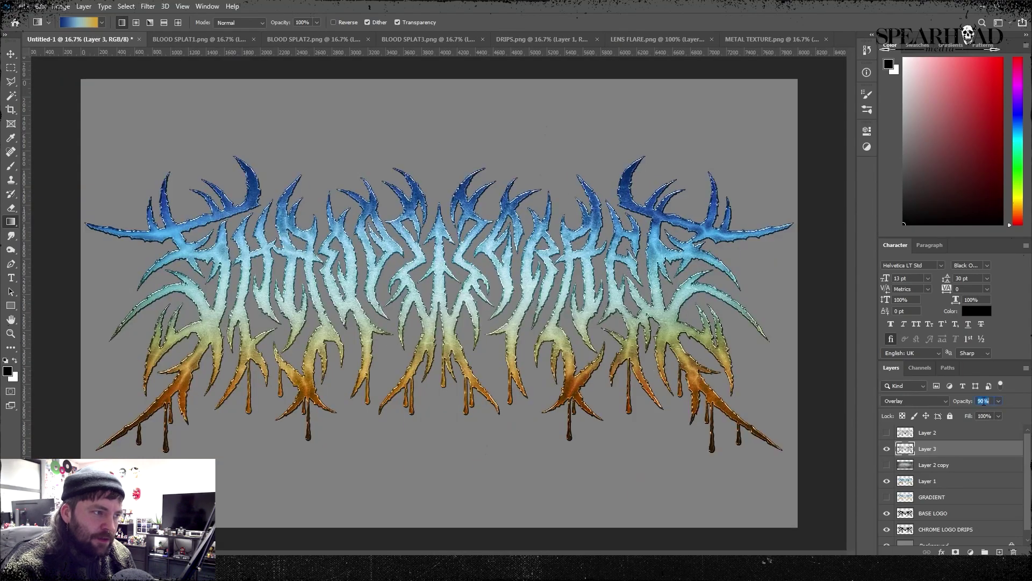
text(80)
key(Return)
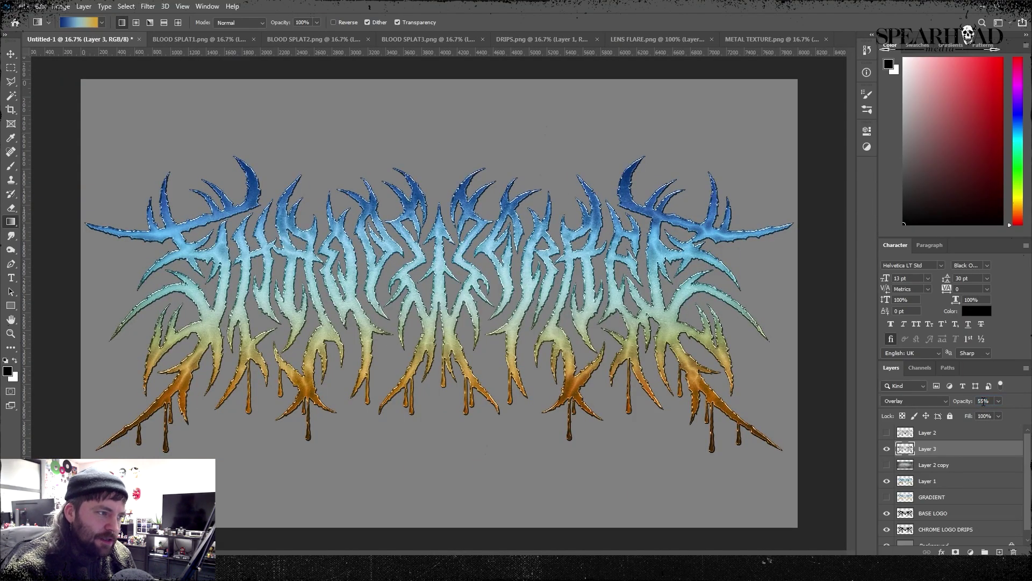
Inspect the logo's surface in close-up with the texture at reduced opacity.
key(ctrl+plus)
key(ctrl+plus)
key(ctrl+plus)
key(ctrl+plus)
key(ctrl+plus)
key(ctrl+minus)
key(ctrl+minus)
key(ctrl+minus)
key(ctrl+minus)
key(ctrl+minus)
key(ctrl+plus)
Copy the whole splatter from BLOOD SPLAT1.png into the logo document as a new layer.
click(210, 41)
click(11, 68)
drag(162, 84, 867, 512)
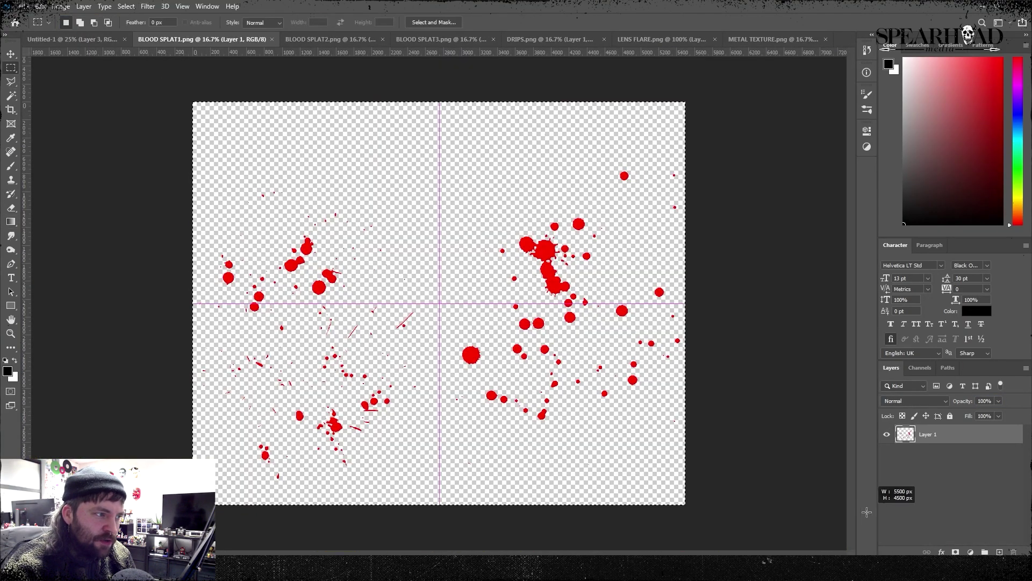
click(96, 39)
key(ctrl+v)
Flip the pasted blood splatter vertically, scale it down and position it over the lower part of the logo.
key(ctrl+t)
key(ctrl+minus)
key(ctrl+minus)
click(40, 7)
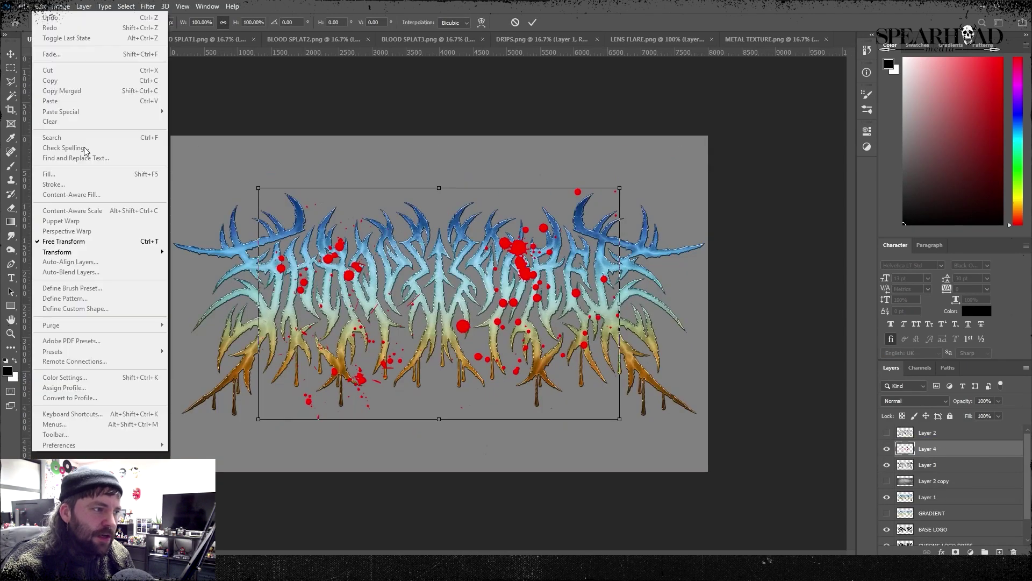
mouse_move(80, 251)
click(198, 433)
drag(620, 189, 482, 276)
drag(438, 318, 618, 336)
key(Return)
Place a duplicate of the splatter, rotated about -20°, over the logo's lower right and merge it with the original splatter.
right_click(957, 449)
click(864, 52)
key(Return)
key(ctrl+t)
drag(694, 344, 685, 298)
mouse_move(608, 340)
mouse_down()
mouse_move(630, 336)
mouse_move(621, 337)
mouse_up()
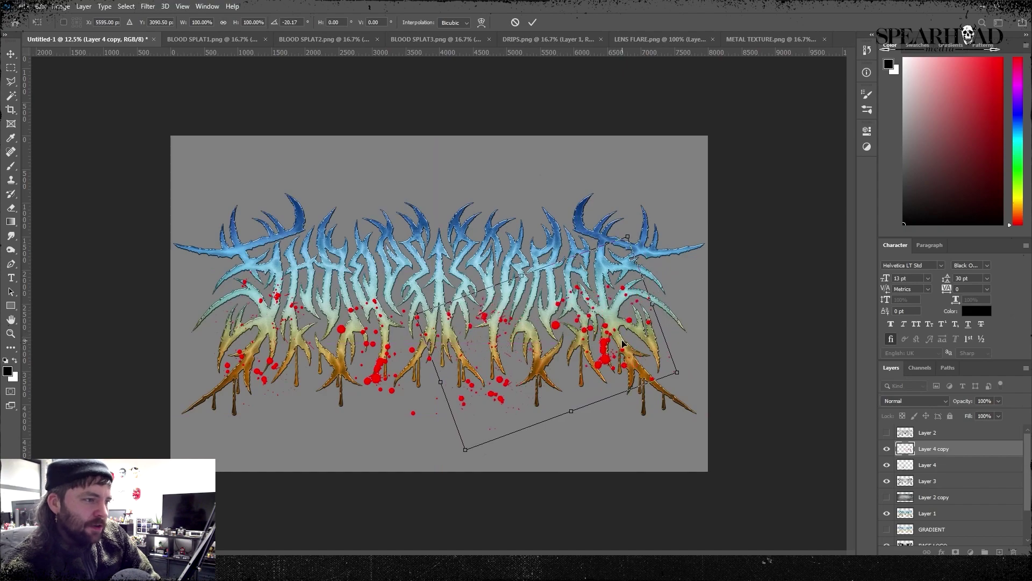
key(Return)
right_click(929, 457)
click(923, 323)
Rename the Overlay texture layer METAL TEXTURE and delete the hidden Layer 2 copy.
double_click(927, 465)
text(ME)
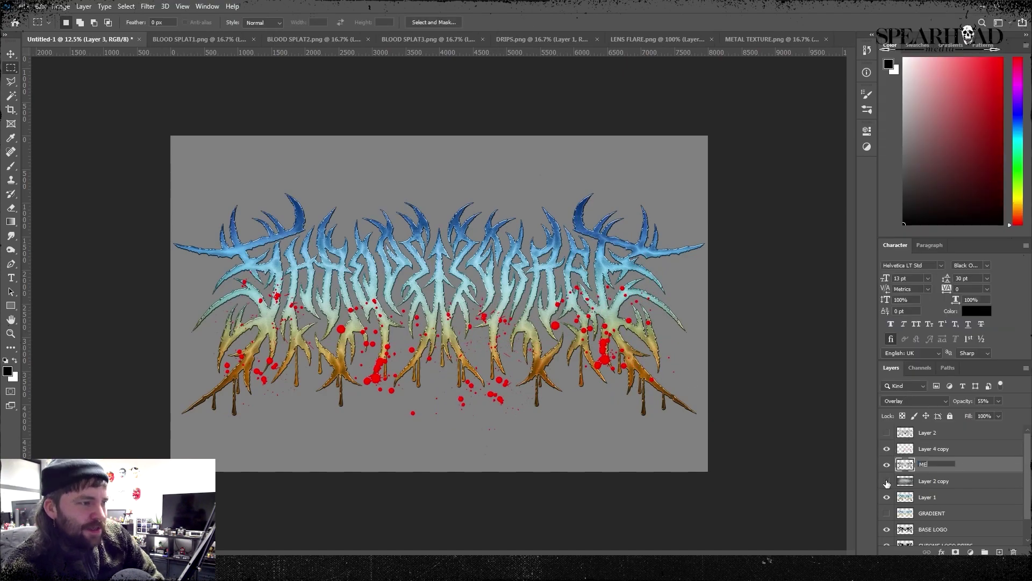
text(TAL TEXTURE)
click(919, 481)
key(Delete)
Rename Layer 1 GRADIENT and delete the hidden old GRADIENT layer and Layer 2.
text(GRADIENT)
key(Return)
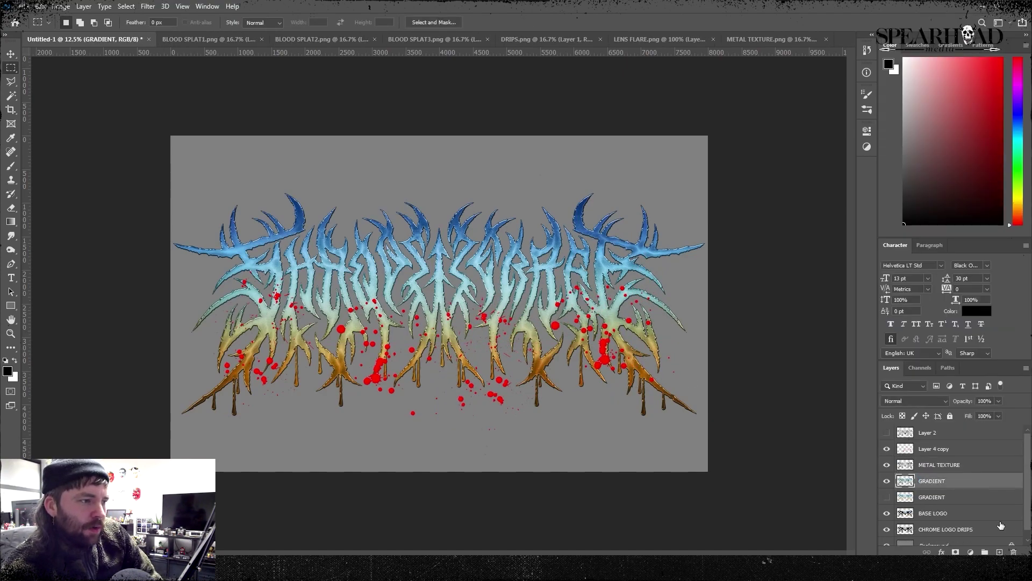
click(908, 494)
key(Delete)
click(927, 433)
key(Delete)
Rename the merged splatter layer BLOOD and duplicate it.
double_click(933, 432)
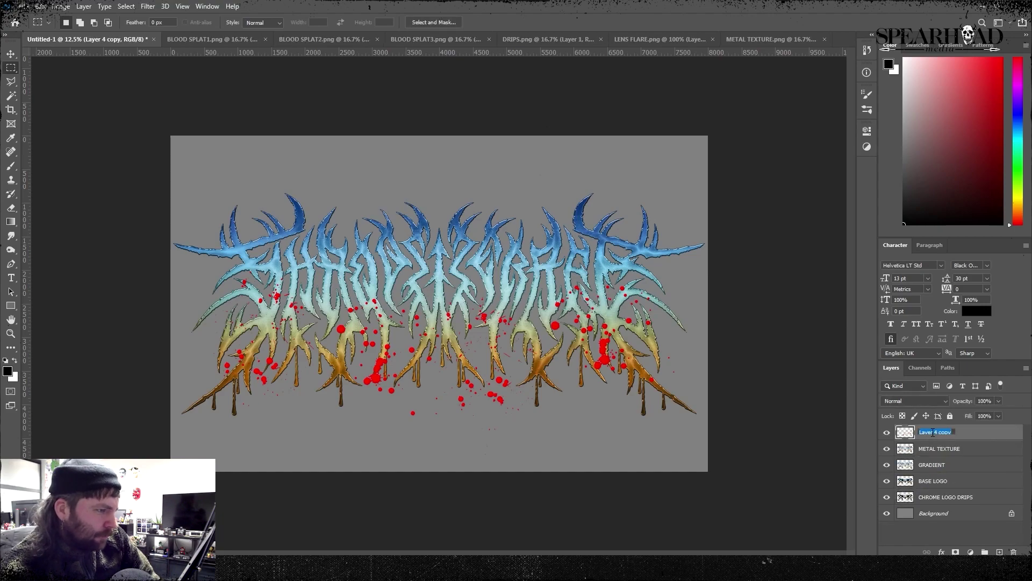
text(BLOOD)
key(Return)
right_click(945, 436)
click(860, 161)
click(608, 160)
Flip the BLOOD duplicate horizontally, move it lower and widen it on both sides across the logo.
click(40, 6)
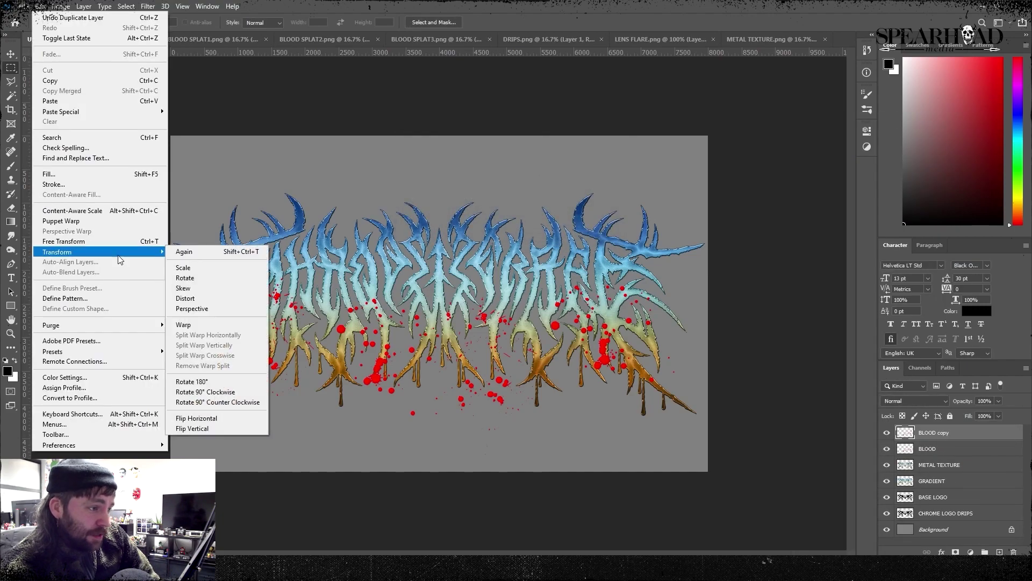
click(185, 420)
key(ctrl+t)
drag(519, 323, 519, 349)
drag(678, 372, 684, 372)
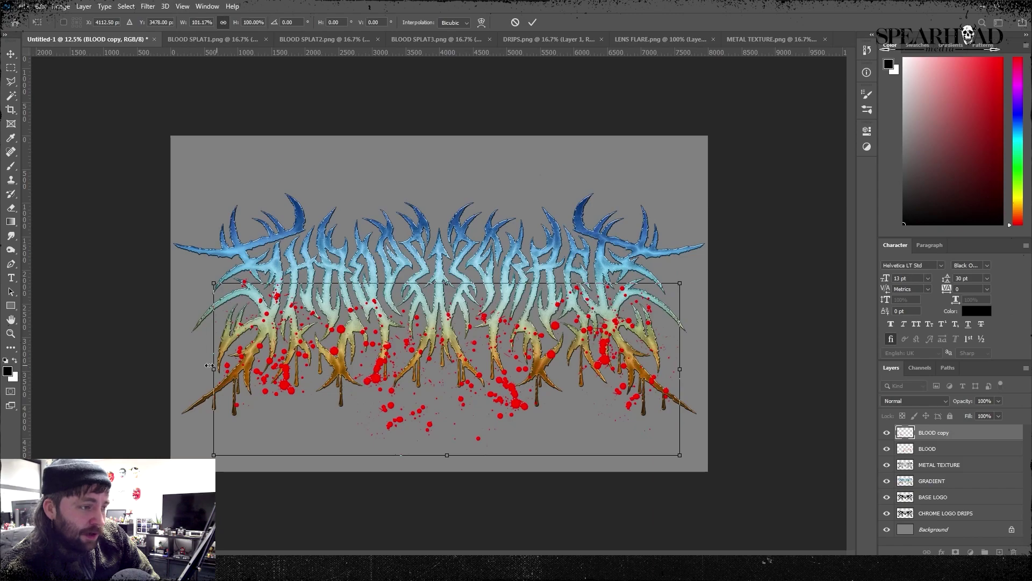
drag(209, 366, 173, 362)
click(532, 22)
Close BLOOD SPLAT1.png and merge the two blood layers in the logo document.
click(225, 39)
click(272, 39)
shift+click(937, 449)
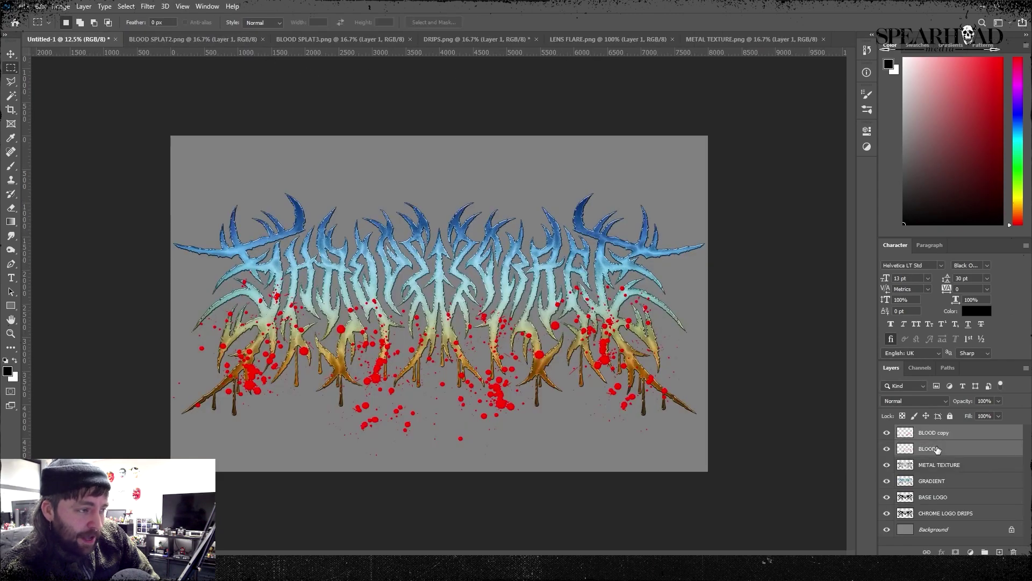
key(ctrl+e)
Copy the whole splatter from BLOOD SPLAT2.png into the logo document and move it down over the logo's lower right.
click(230, 40)
key(ctrl+a)
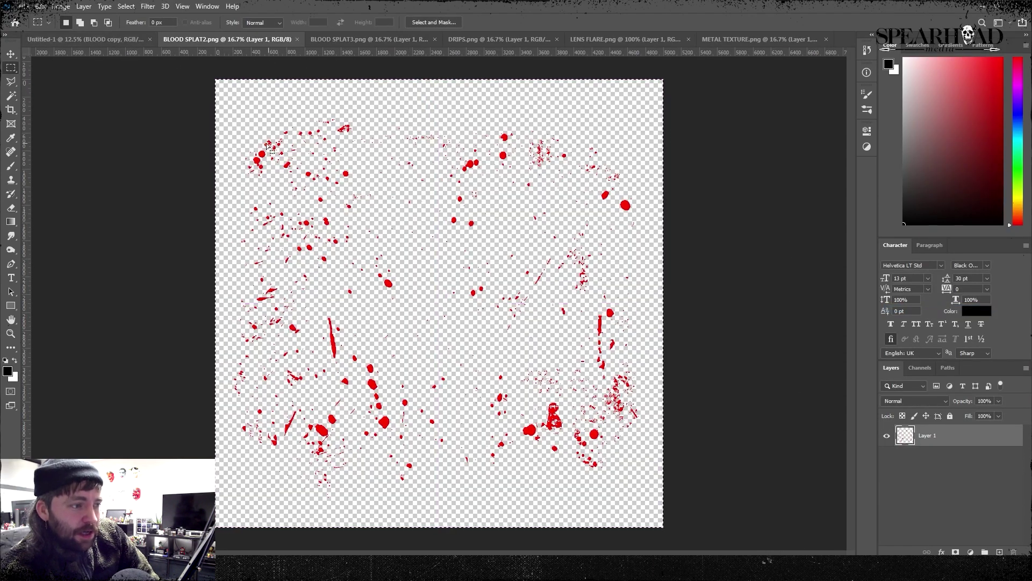
key(ctrl+shift+Tab)
key(ctrl+v)
key(ctrl+t)
drag(466, 253, 572, 365)
key(Return)
Duplicate the newly pasted splatter layer and position the copy alongside it.
right_click(961, 432)
click(885, 168)
key(Return)
key(ctrl+t)
key(Return)
Duplicate the two BLOOD SPLAT2 splatter layers and place the copies lower, across the bottom of the logo.
shift+click(946, 448)
right_click(946, 449)
click(914, 58)
key(Return)
key(ctrl+t)
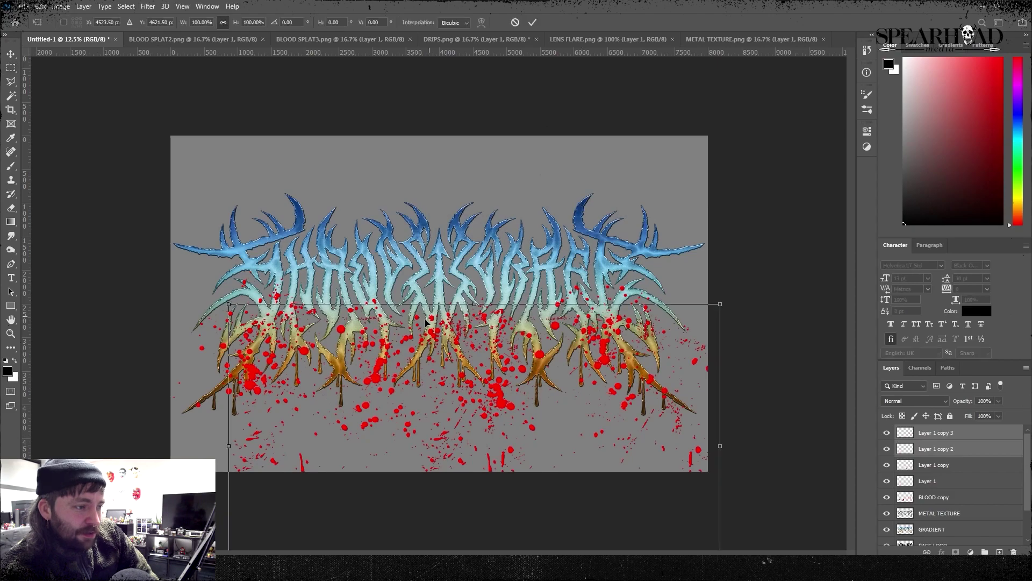
drag(464, 342, 436, 398)
drag(700, 350, 690, 332)
drag(536, 380, 545, 367)
key(Return)
Merge the four BLOOD SPLAT2 splatter layers into one layer.
key(m)
shift+click(935, 481)
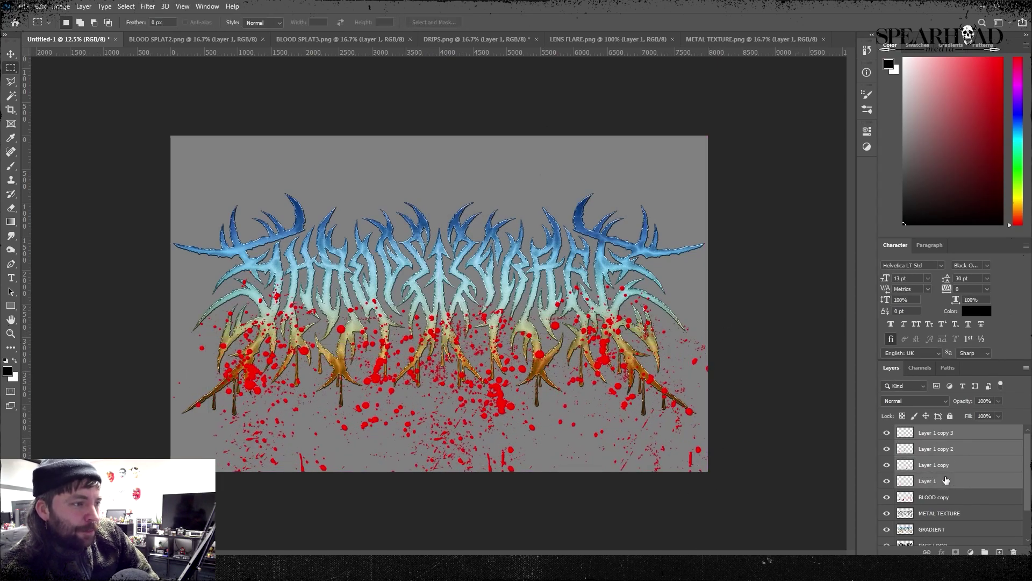
key(ctrl+e)
Paste the BLOOD SPLAT2 splatter again, turn it 180° and place it over the logo's upper left and centre.
key(ctrl+v)
key(ctrl+t)
drag(603, 161, 274, 425)
drag(473, 309, 313, 199)
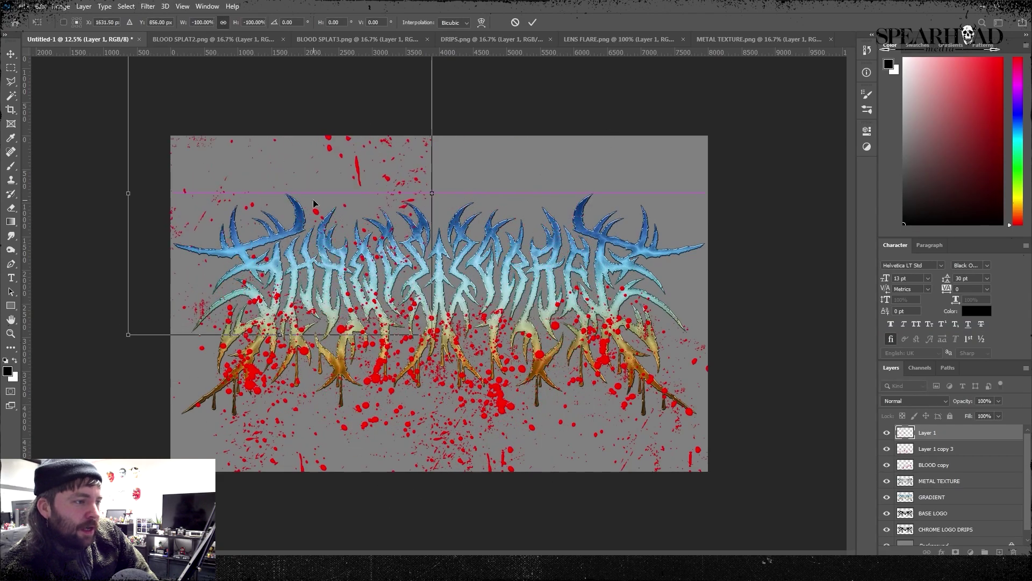
drag(301, 259, 390, 237)
key(Return)
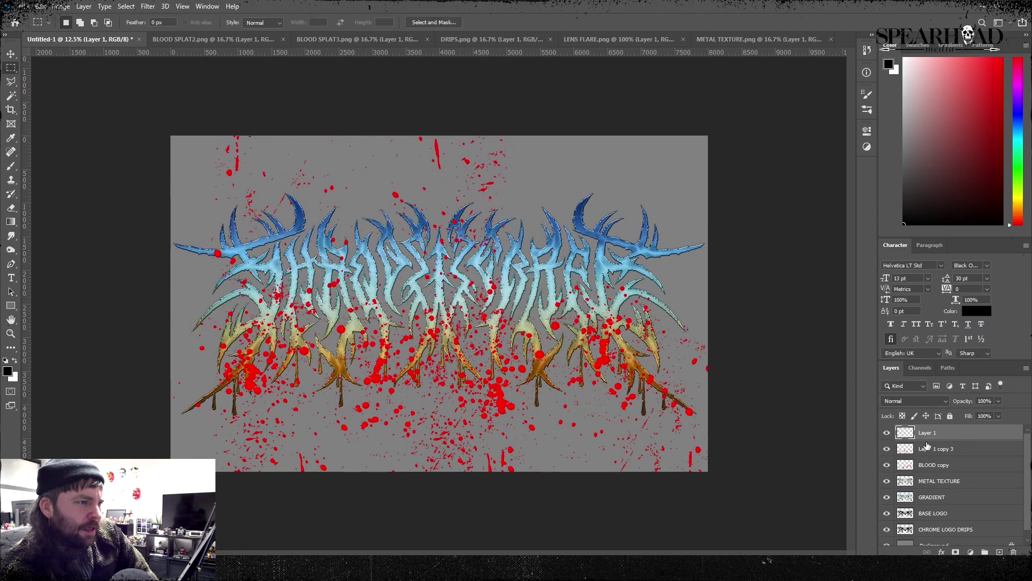
Duplicate the upside-down splatter, flip the copy horizontally and move it over the logo's upper right.
key(ctrl+j)
click(41, 6)
mouse_move(64, 251)
click(203, 418)
key(ctrl+t)
drag(320, 283, 629, 281)
key(Return)
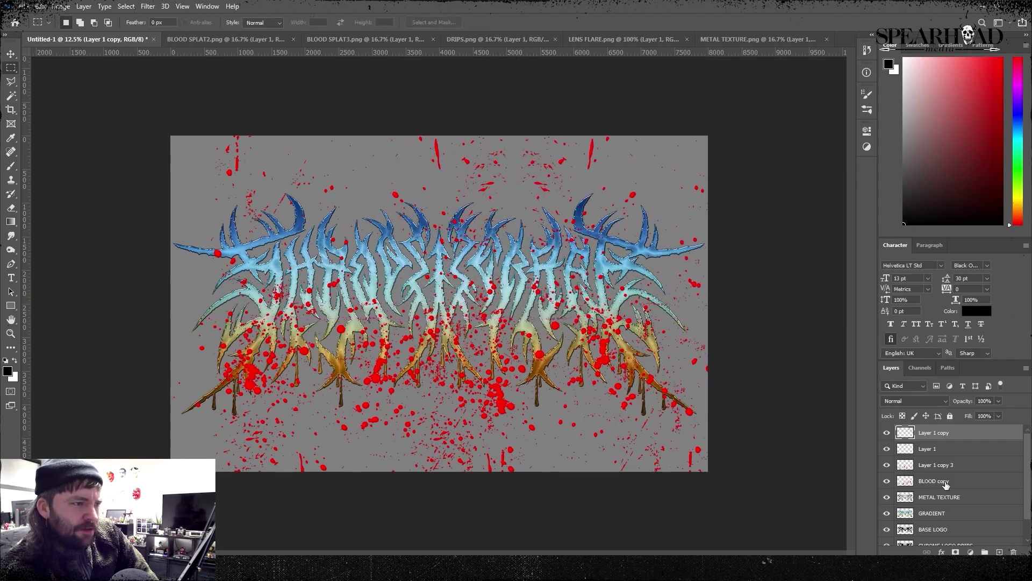
Merge all the splatter layers together with BLOOD copy into one layer.
shift+click(946, 482)
key(ctrl+e)
Close BLOOD SPLAT2.png and select the whole canvas of BLOOD SPLAT3.png.
click(294, 39)
click(256, 43)
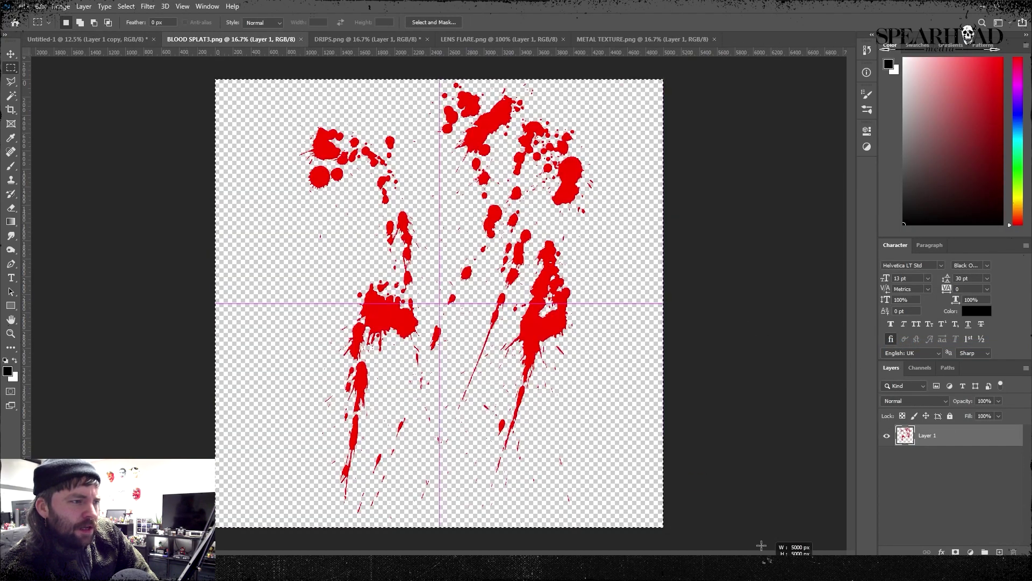
drag(761, 545, 761, 546)
In the logo document, select the METAL TEXTURE layer's outline and copy the blood inside it to a new layer.
click(102, 40)
ctrl+click(905, 451)
key(ctrl+j)
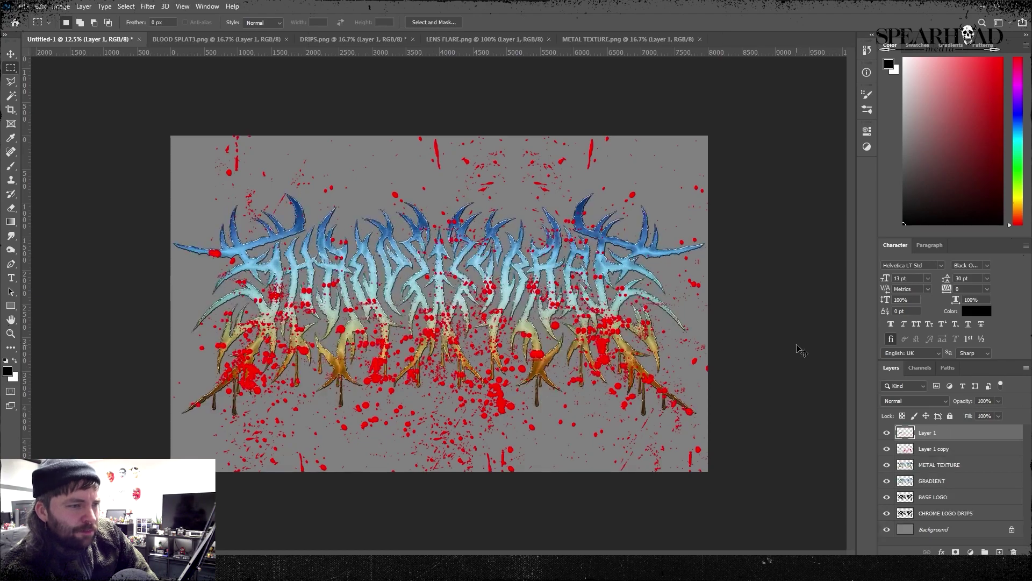
Nudge the trimmed blood to the right to line up with the logo and hide the untrimmed blood layer.
key(ctrl+t)
key(Right)
key(Right)
key(Right)
key(Right)
key(Right)
key(Right)
key(Return)
click(886, 448)
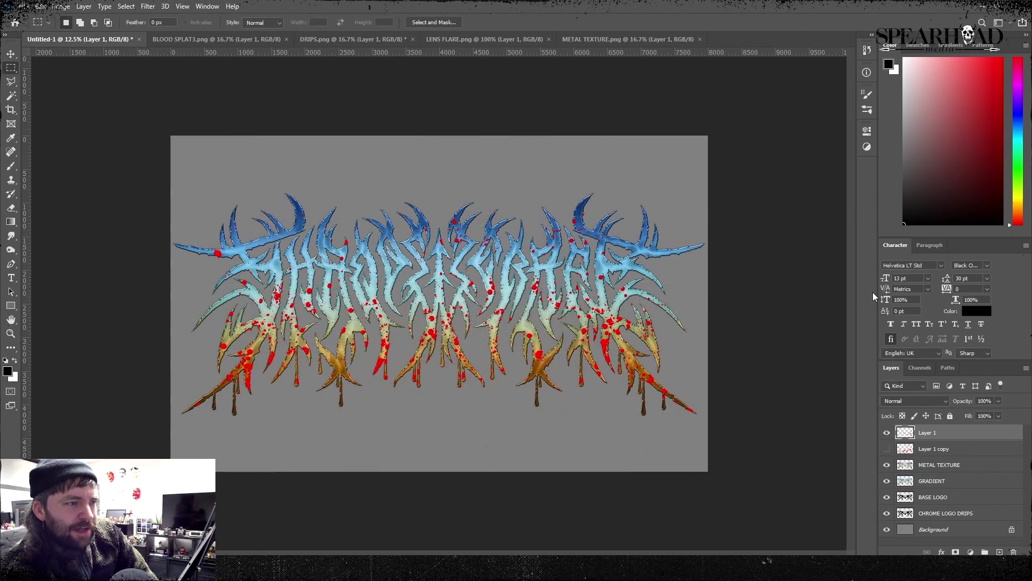
Set the trimmed blood layer's blend mode to Multiply and copy the whole splatter from BLOOD SPLAT3.png.
click(914, 401)
click(908, 332)
key(e)
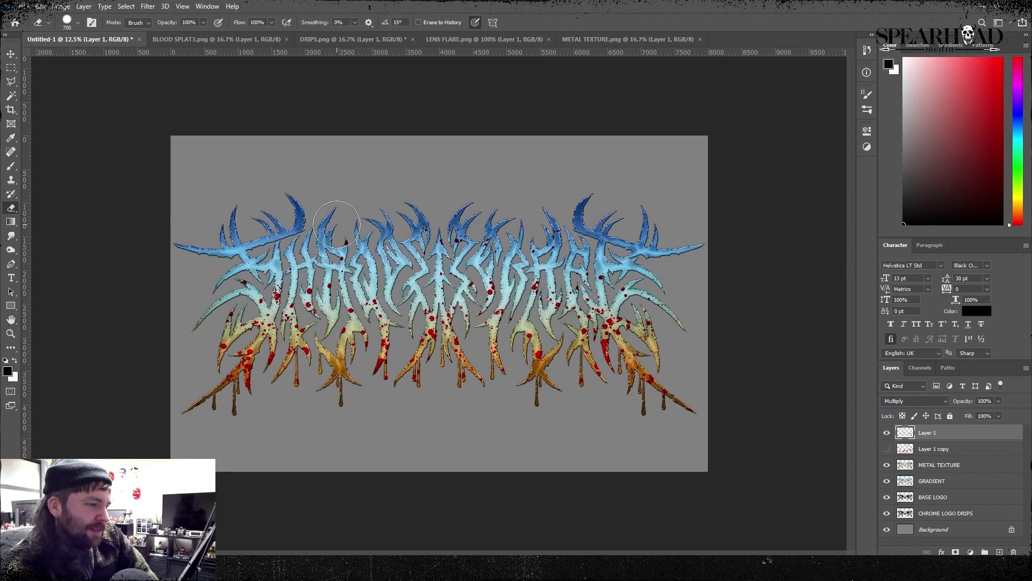
click(217, 40)
click(108, 39)
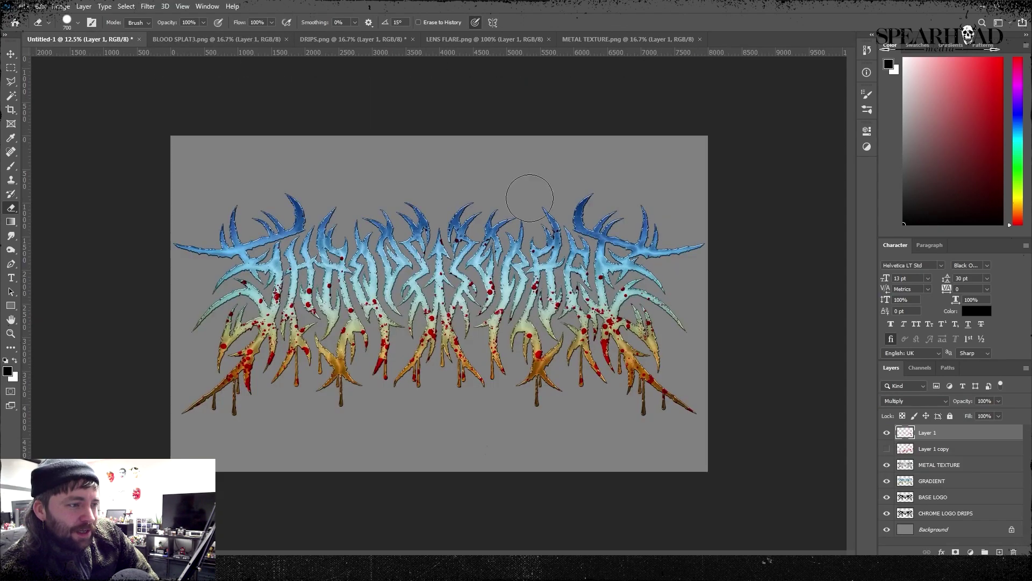
Delete the hidden untrimmed blood layer and rename the remaining blood layer BLOOD1.
click(947, 450)
key(Delete)
double_click(927, 432)
text(bl)
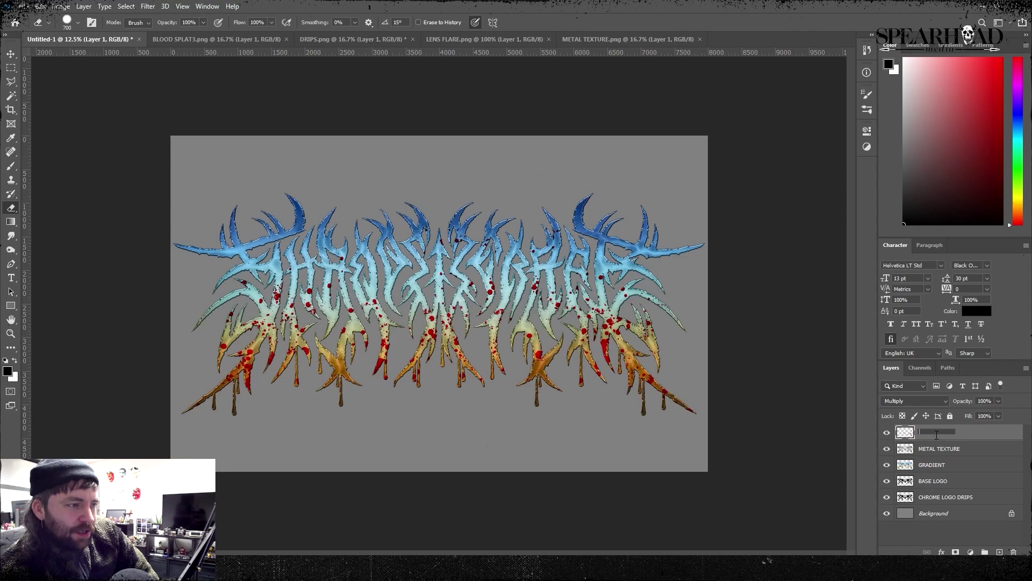
Paste the BLOOD SPLAT3 splatter, scale it to about 29%, rotate it about 8° and place it over the lower left letters.
key(ctrl+v)
key(ctrl+t)
drag(549, 141, 433, 314)
drag(454, 301, 480, 332)
drag(456, 337, 394, 383)
drag(377, 391, 354, 319)
drag(385, 304, 382, 291)
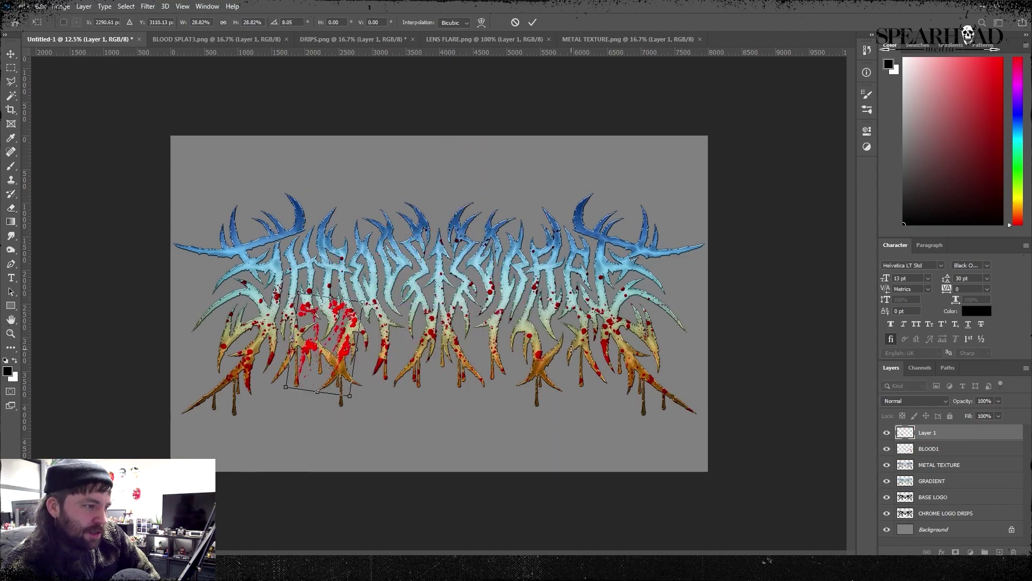
key(Return)
Duplicate the small splatter, move the copy to the right along the lower letters and flip it.
right_click(943, 432)
key(Escape)
key(ctrl+alt+t)
drag(323, 342, 538, 316)
click(41, 6)
mouse_move(65, 251)
click(202, 431)
key(Return)
Make another splatter copy, rotate it about 36° and place it over the lower right letters.
right_click(956, 433)
click(871, 168)
key(Return)
key(ctrl+t)
drag(623, 284, 651, 331)
mouse_move(590, 334)
mouse_down()
mouse_move(579, 342)
mouse_move(582, 334)
mouse_up()
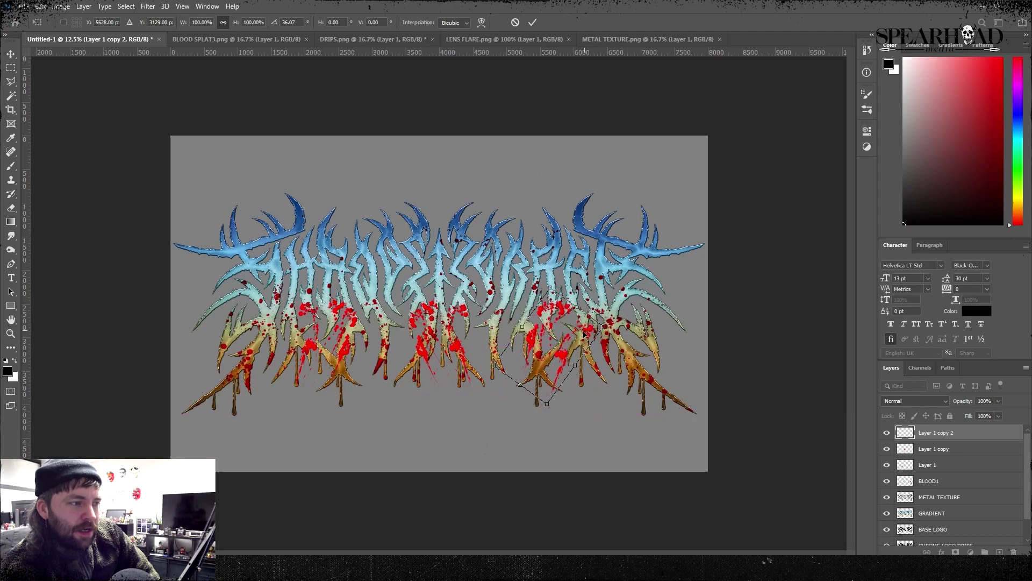
key(Return)
Merge the three small BLOOD SPLAT3 splatter layers into one.
shift+click(930, 469)
right_click(930, 469)
click(925, 346)
Select the METAL TEXTURE layer's outline and copy the merged small splatters inside it onto a new layer.
ctrl+click(905, 466)
key(ctrl+c)
key(ctrl+v)
Align the trimmed small splatters with their original position on the logo and remove the untrimmed splatter layer.
key(ctrl+t)
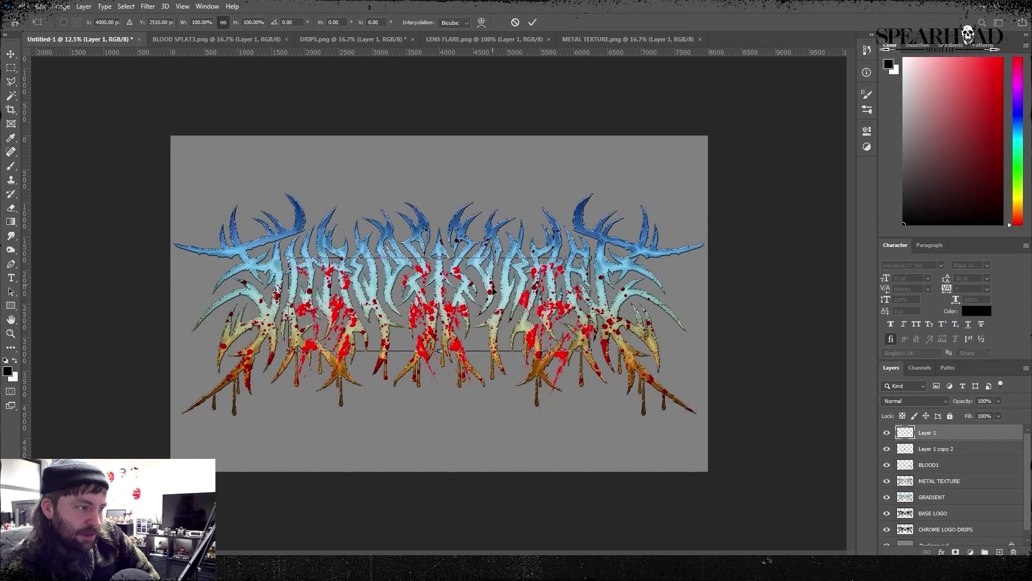
key(Return)
key(ctrl+e)
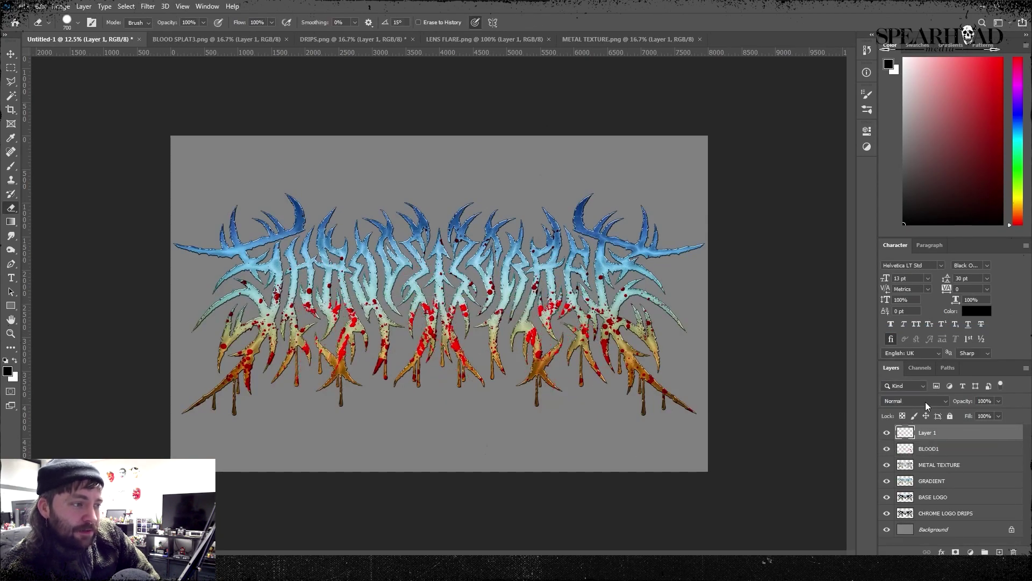
Set the trimmed small splatter layer's blend mode to Multiply.
click(926, 404)
click(891, 323)
key(ctrl+plus)
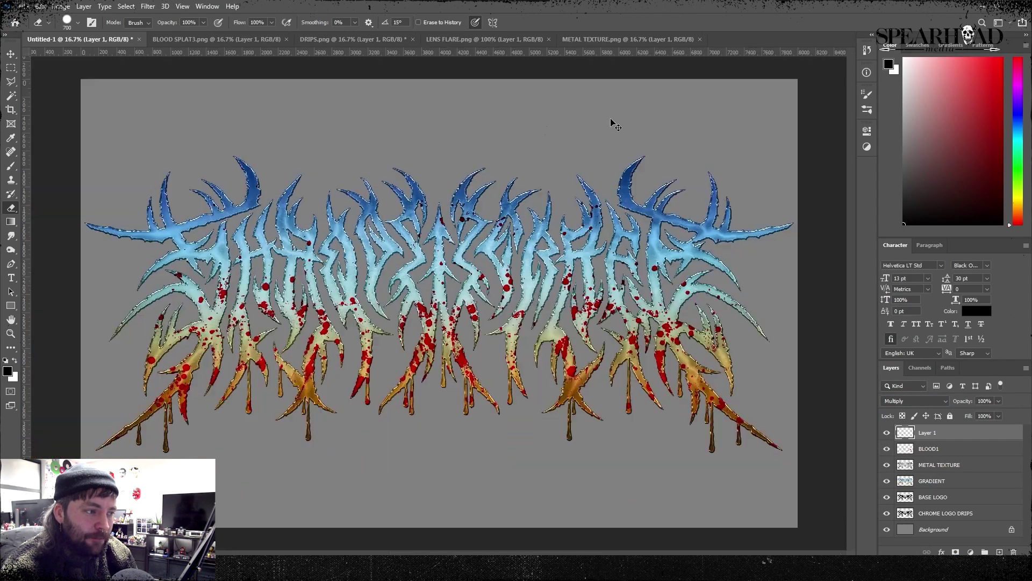
Close BLOOD SPLAT3.png and DRIPS.png, and rename the new Multiply splatter layer BLOOD2.
click(413, 39)
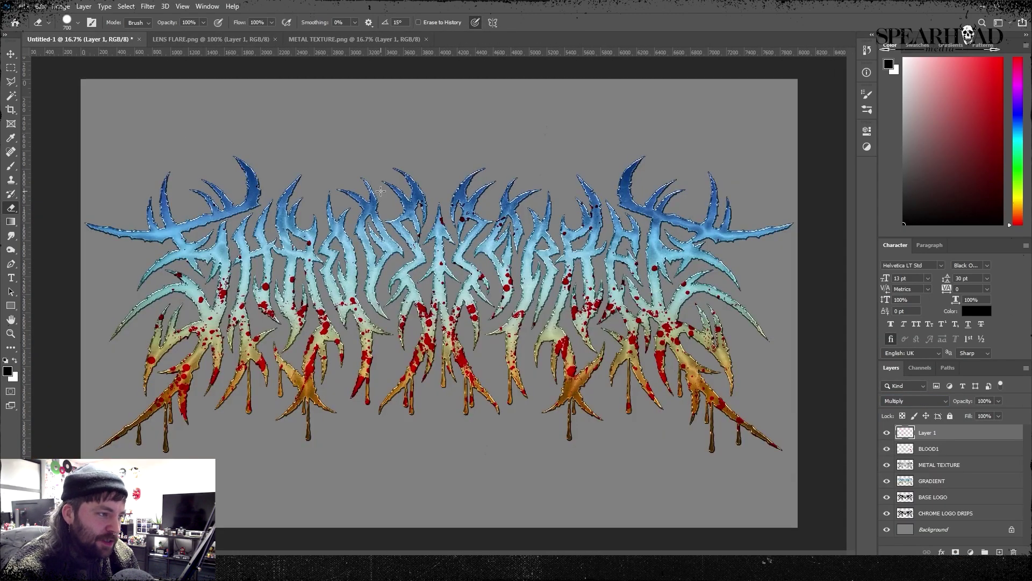
text(2)
key(Return)
Add a new layer above BLOOD2 and set up the Brush tool with a bright red foreground colour.
key(ctrl+shift+alt+n)
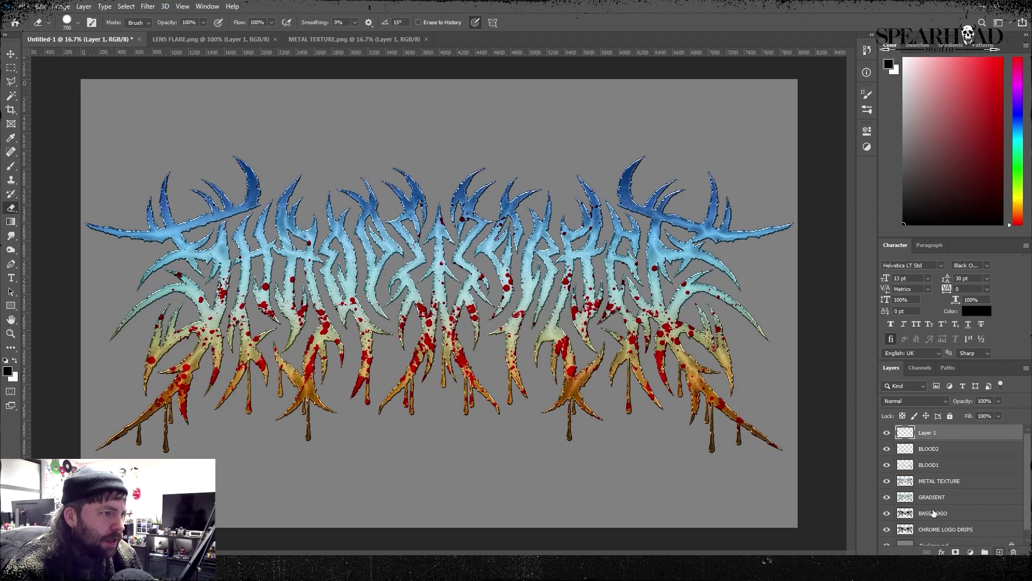
click(8, 371)
click(821, 187)
click(922, 183)
click(11, 166)
Set the new layer's blend mode to Multiply and paint red over the drips and lower tips from the left.
key(ctrl+plus)
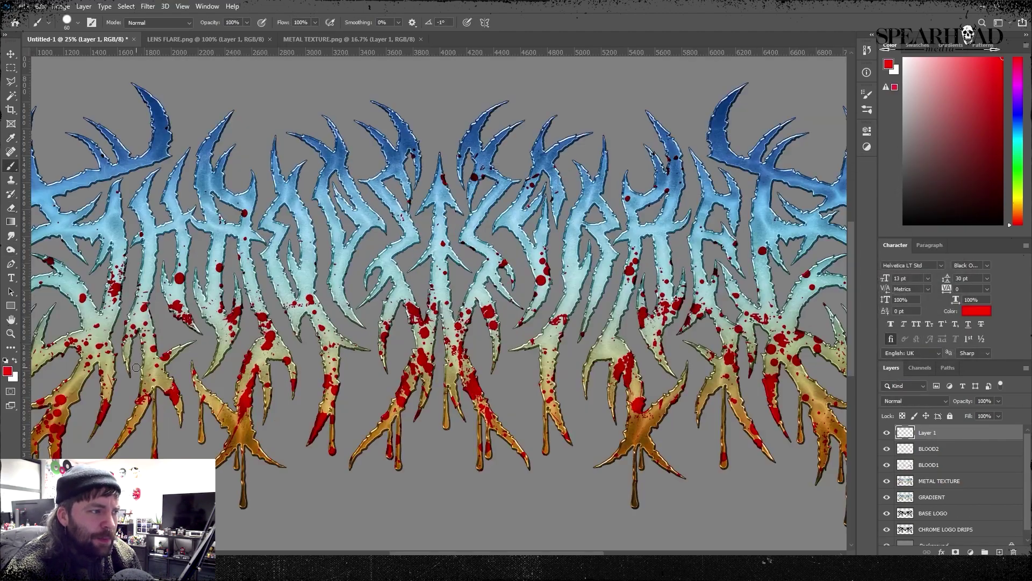
drag(387, 430, 570, 275)
click(914, 400)
click(914, 327)
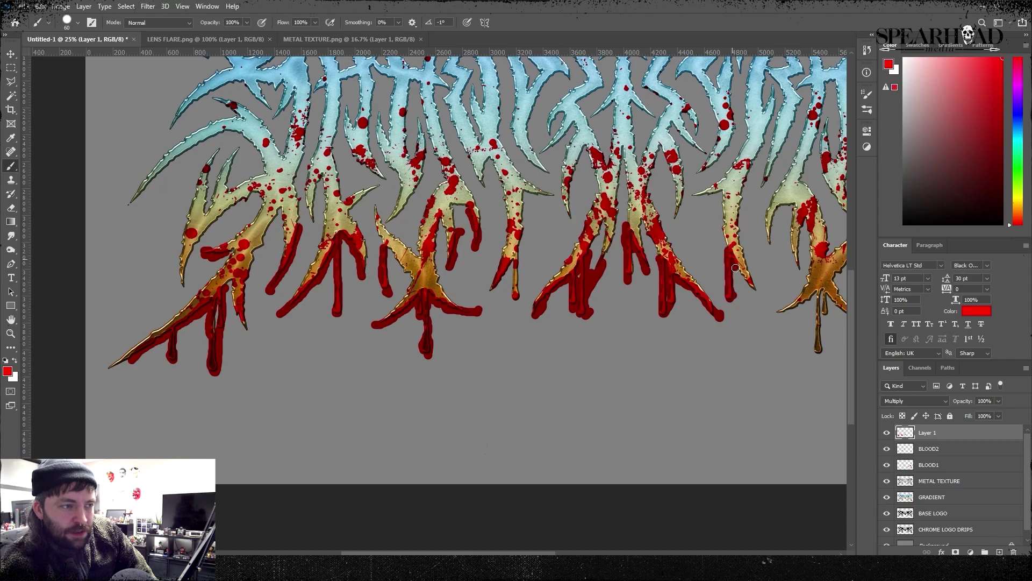
Paint red over the remaining drips and lower tips across the logo's right side and touch up both ends.
scroll(415, 338, right, 5)
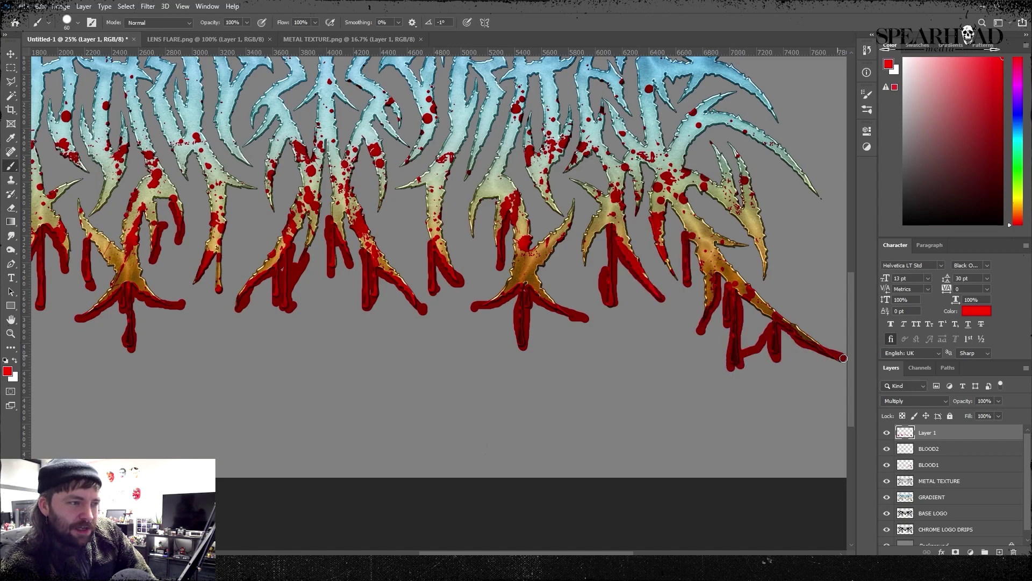
scroll(225, 253, left, 7)
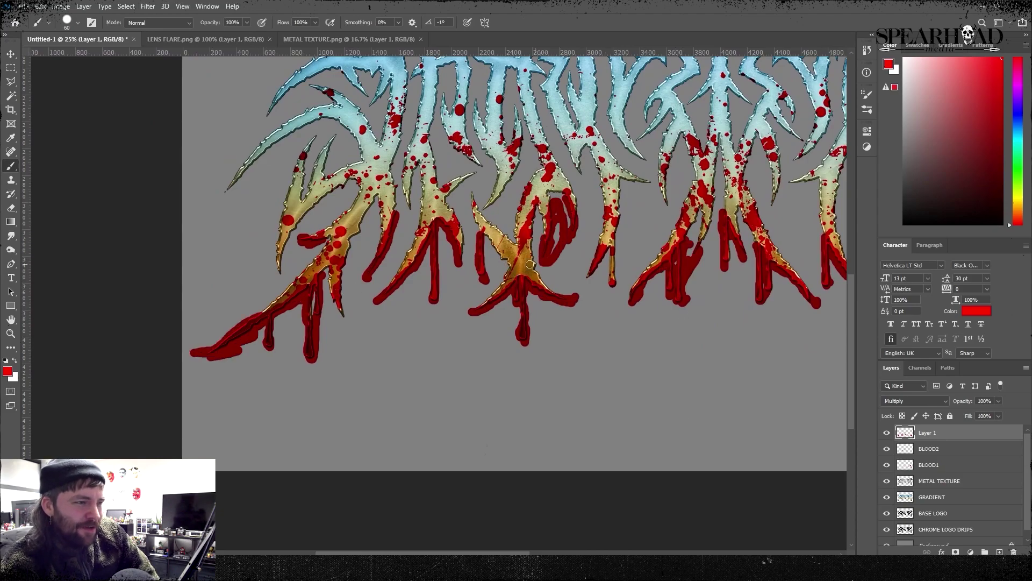
scroll(367, 235, right, 5)
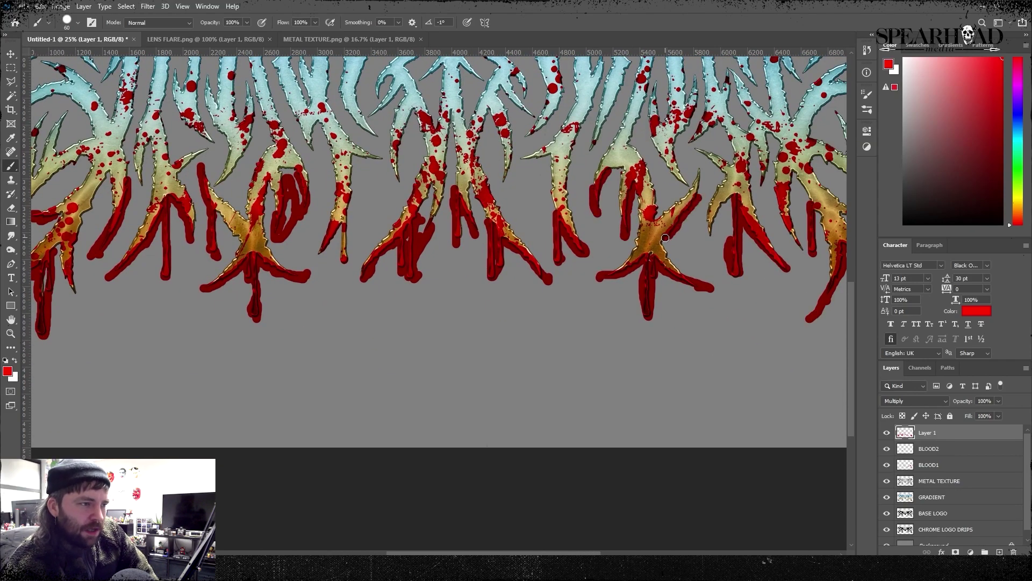
scroll(502, 179, right, 3)
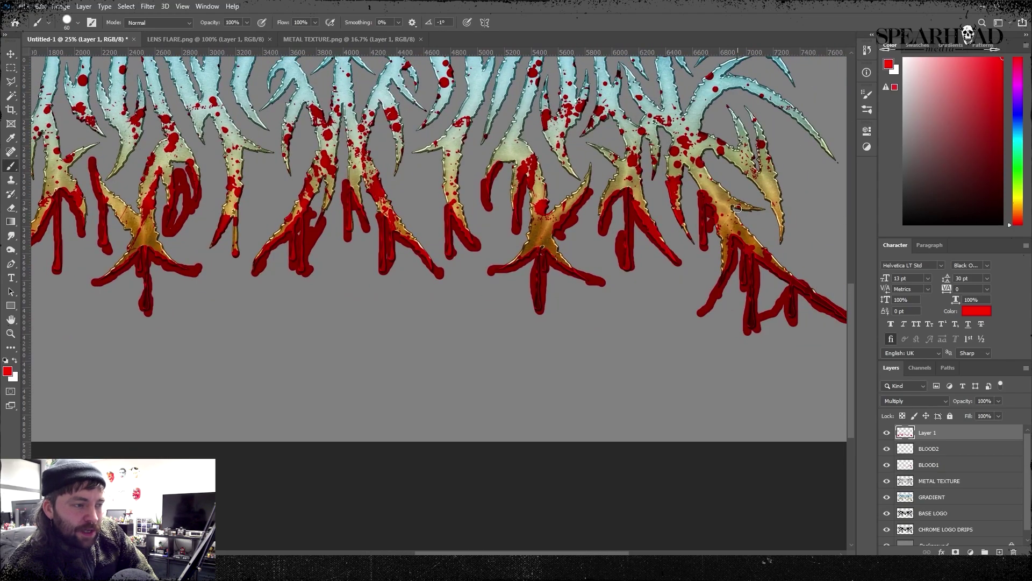
drag(563, 257, 584, 281)
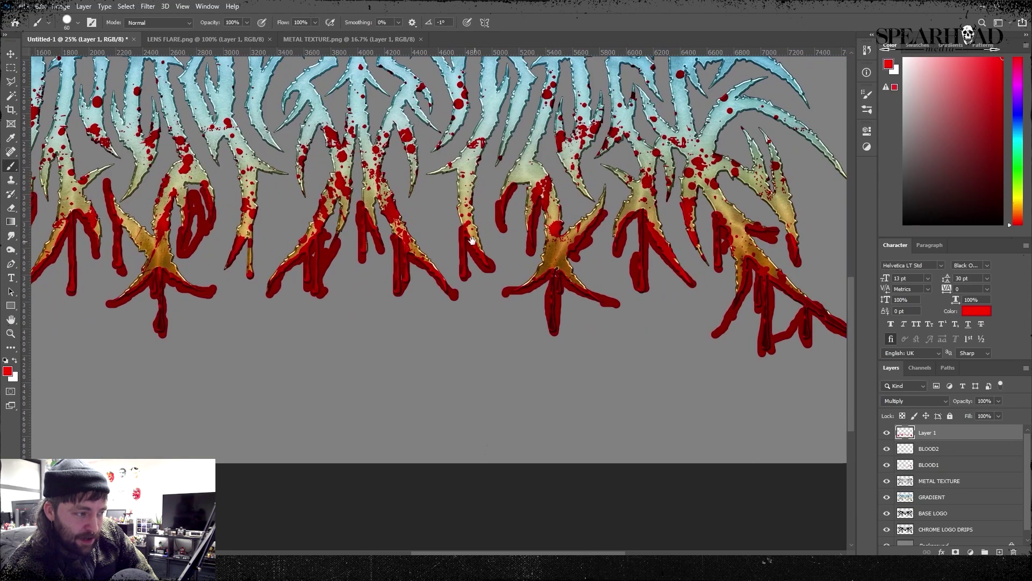
scroll(472, 240, left, 6)
Delete the painted red outside the CHROME LOGO DRIPS layer's outline using an inverted selection, and deselect.
ctrl+click(905, 529)
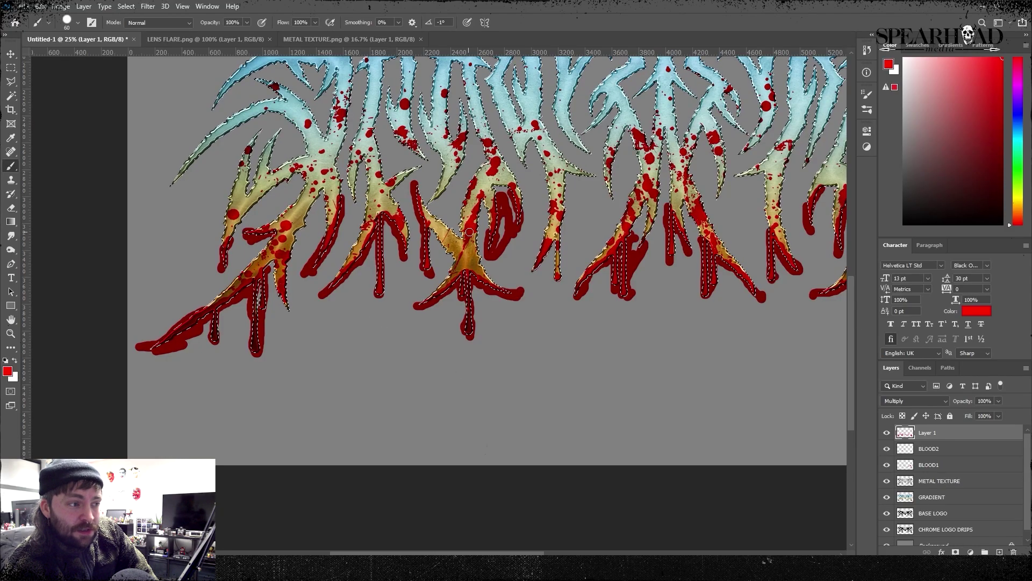
right_click(514, 344)
key(m)
right_click(338, 273)
click(359, 290)
key(Delete)
key(ctrl+minus)
key(ctrl+minus)
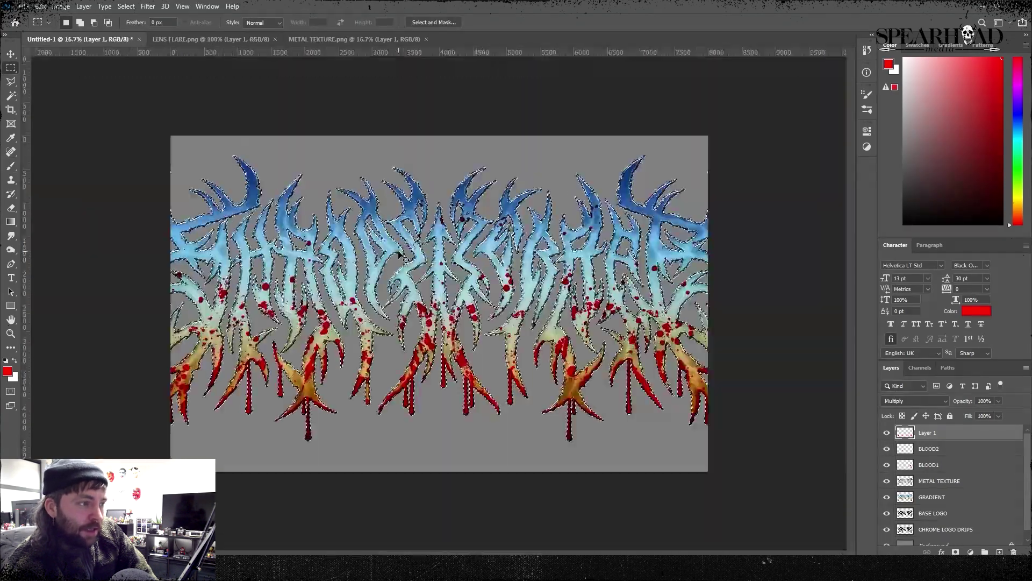
key(ctrl+d)
key(ctrl+plus)
key(ctrl+plus)
key(ctrl+minus)
Adjust the METAL TEXTURE layer's opacity, trying 80% and settling on 100%, and check the METAL TEXTURE.png source.
click(918, 481)
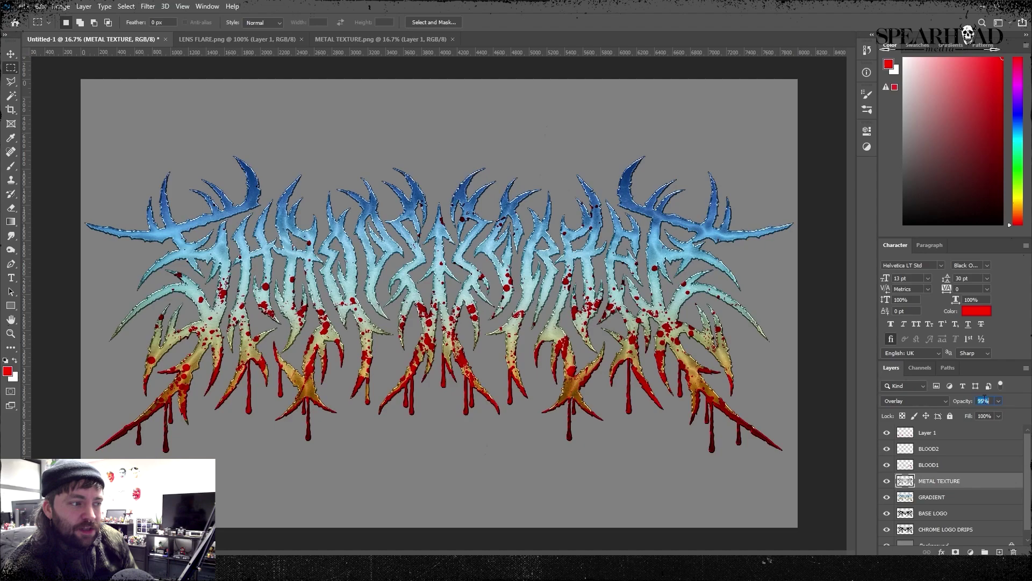
click(984, 401)
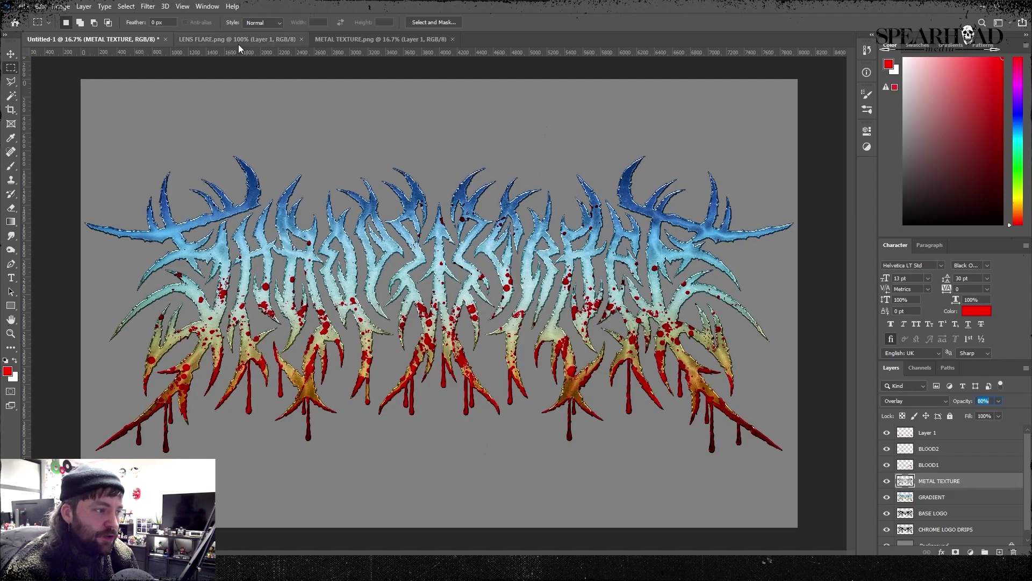
click(377, 39)
key(ctrl+Tab)
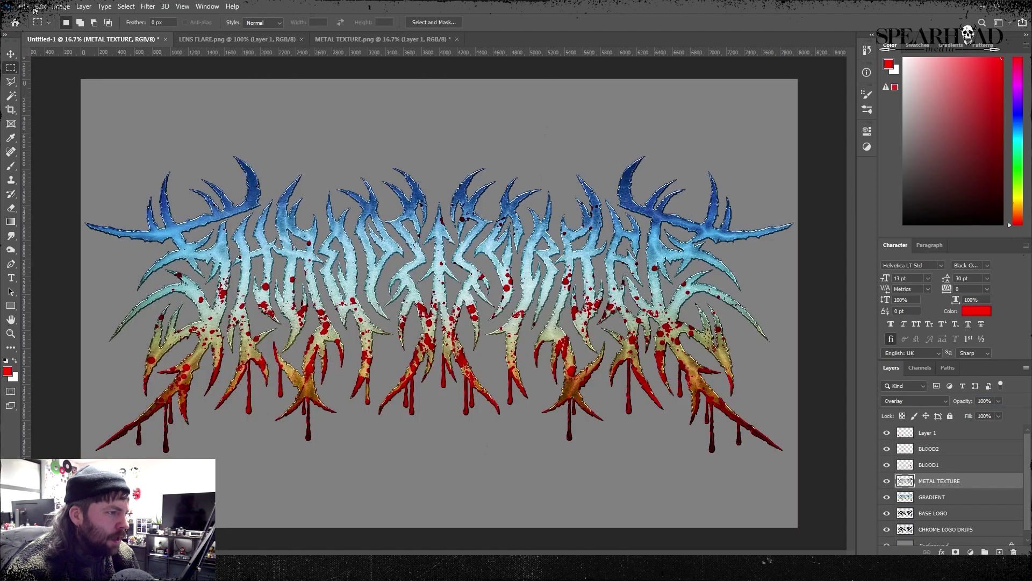
Open BLOOD SPLAT1.png and paste its whole splatter into the logo document above the METAL TEXTURE layer.
key(ctrl+o)
double_click(155, 83)
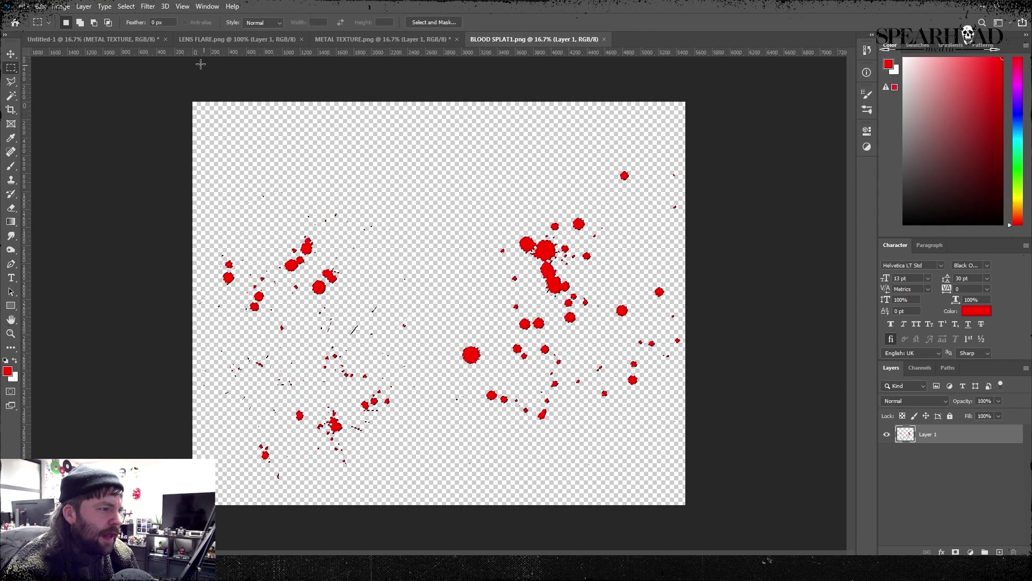
click(186, 40)
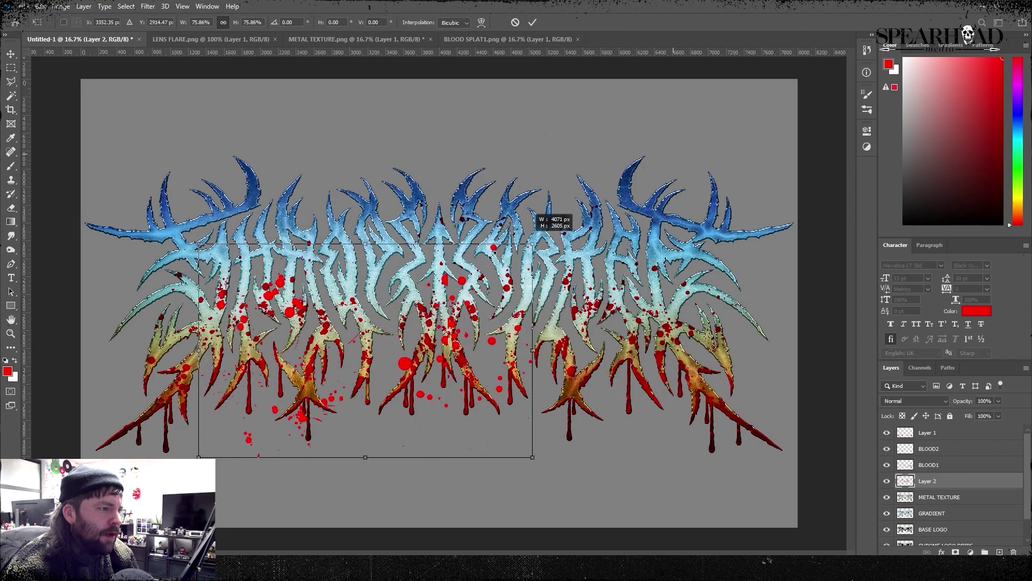
Scale the pasted splatter to about 45%, rotate it about 1° and place it over the logo's lower left end.
drag(388, 308, 216, 341)
drag(277, 393, 277, 397)
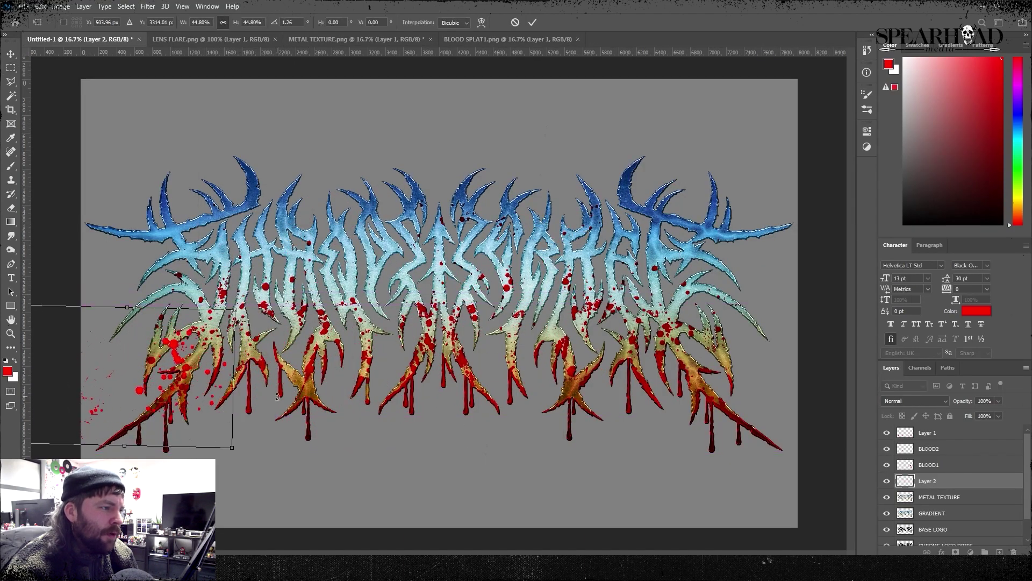
key(Return)
Duplicate the scaled splatter, move the copy to the right along the lower letters and merge both layers.
key(ctrl+j)
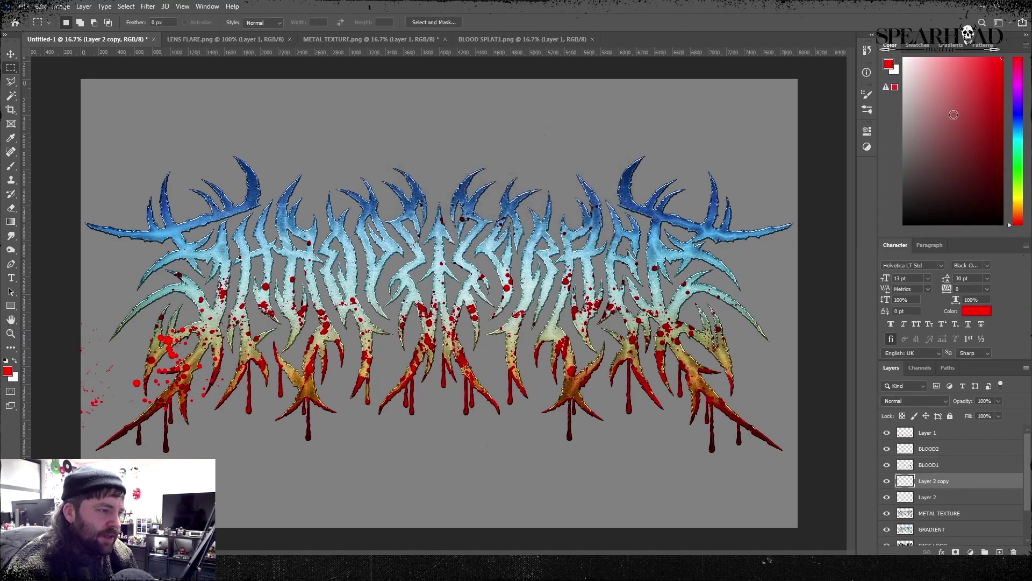
key(ctrl+t)
drag(198, 333, 323, 333)
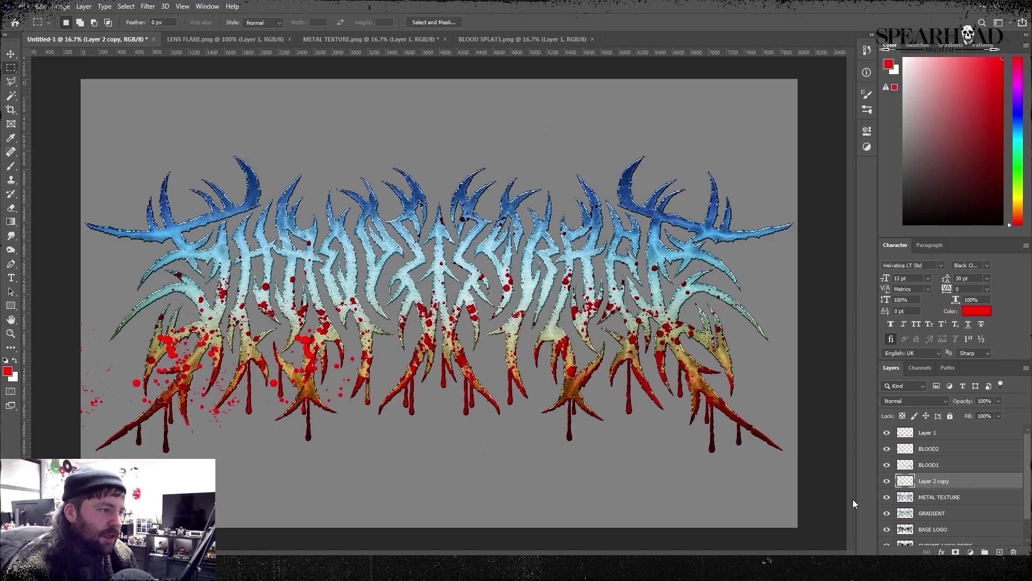
Duplicate the merged blood splatter and move the copy over the lower right letters.
right_click(935, 481)
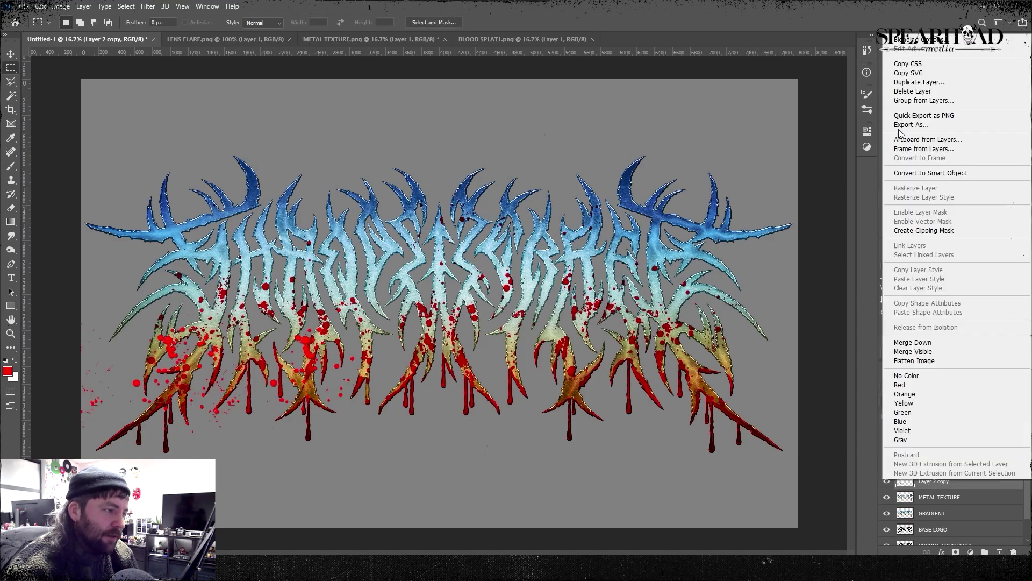
click(920, 81)
key(Return)
key(ctrl+t)
drag(257, 342, 662, 359)
key(Return)
Duplicate the splatter once more to fill out the row along the lower letters and merge the three splatter layers.
right_click(931, 480)
click(920, 81)
key(Return)
key(ctrl+t)
key(Return)
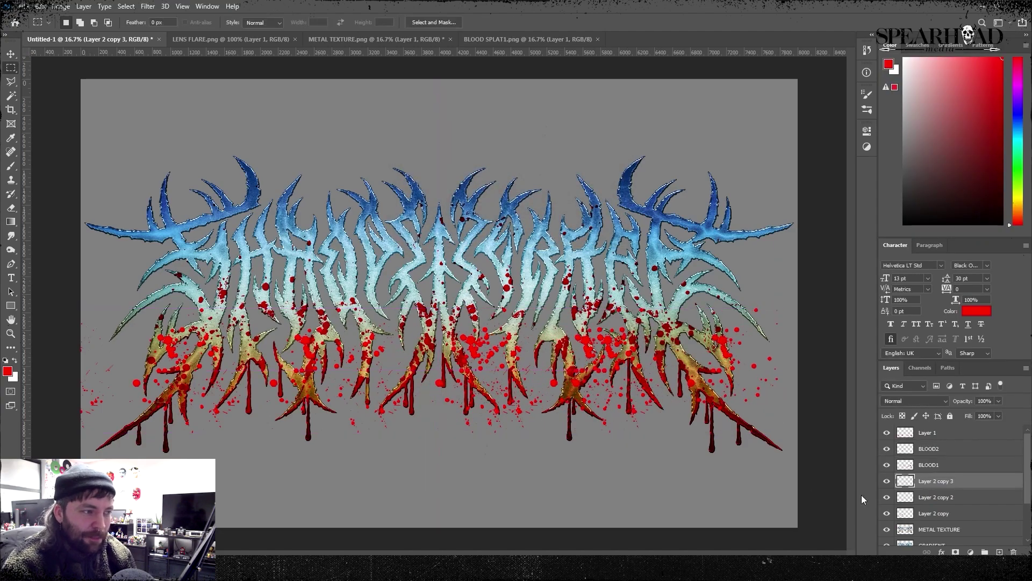
shift+click(927, 512)
right_click(927, 512)
click(933, 371)
Duplicate the merged splatter, flip the copy horizontally and shift it slightly along the lower letters.
right_click(933, 481)
click(919, 82)
key(Return)
click(41, 7)
mouse_move(64, 251)
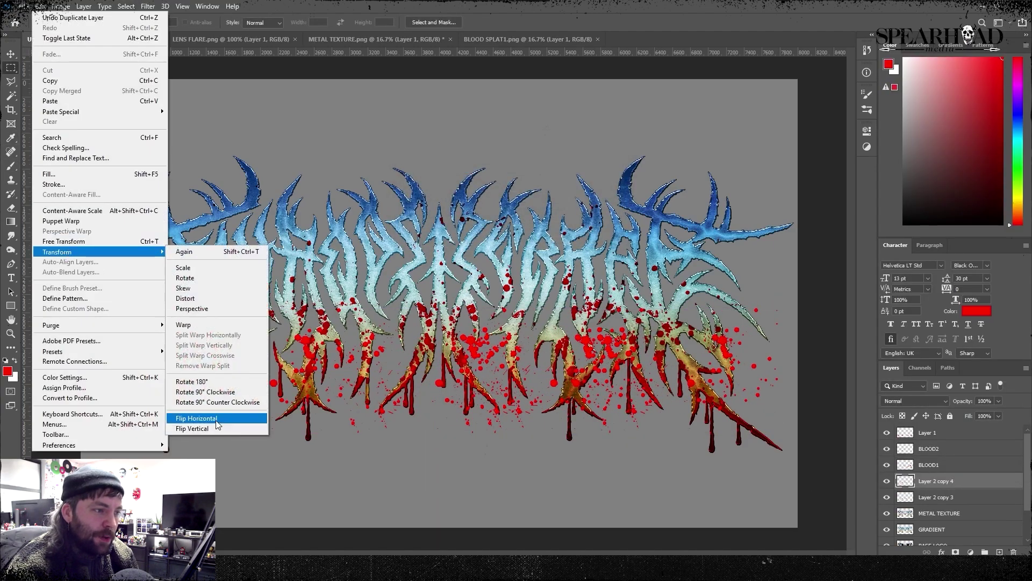
click(207, 418)
key(ctrl+t)
drag(477, 388, 525, 400)
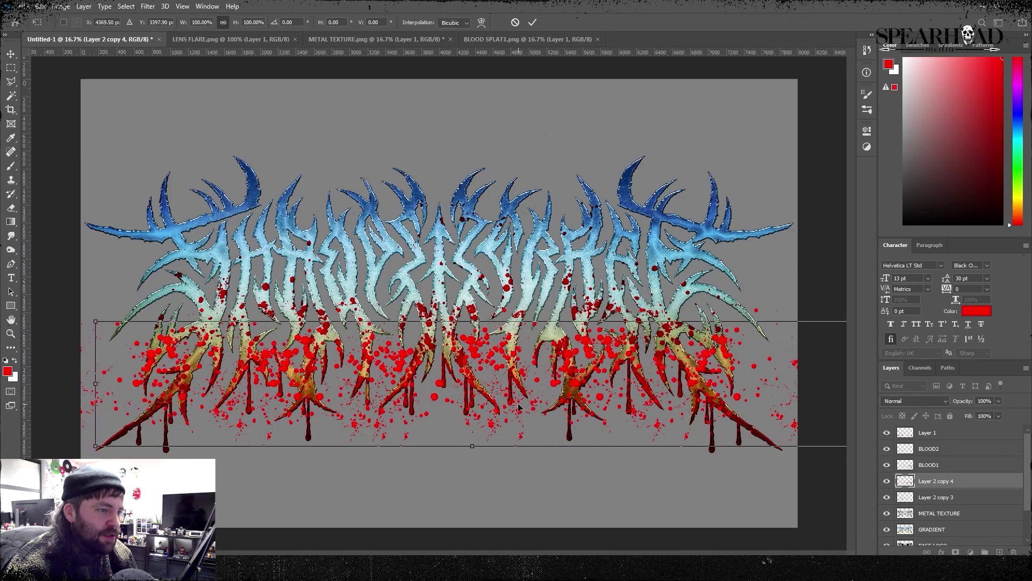
key(Return)
Merge the two splatter layers and delete everything outside the METAL TEXTURE layer's lettering outline.
ctrl+click(907, 513)
right_click(691, 247)
click(737, 261)
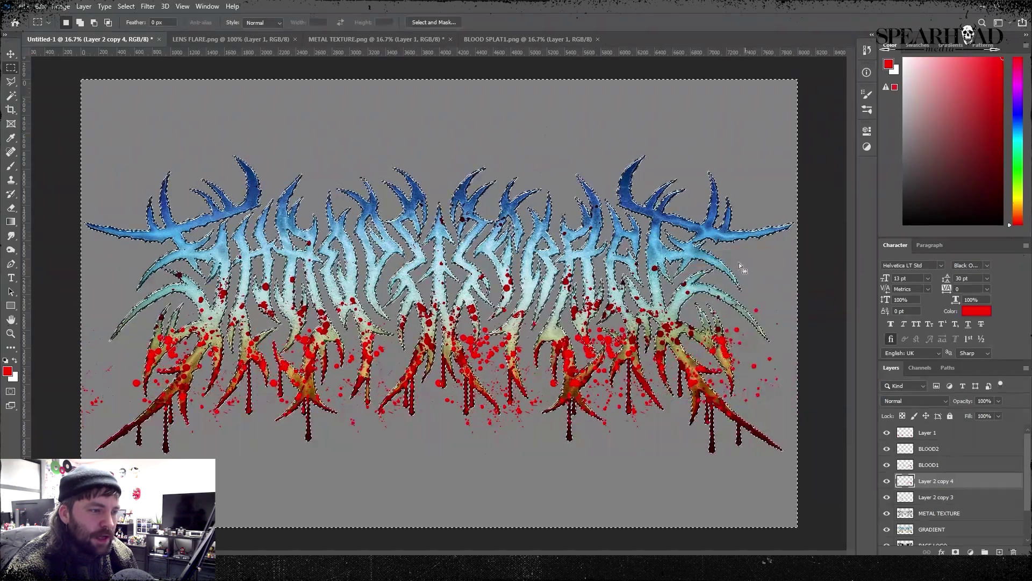
shift+click(942, 501)
right_click(941, 501)
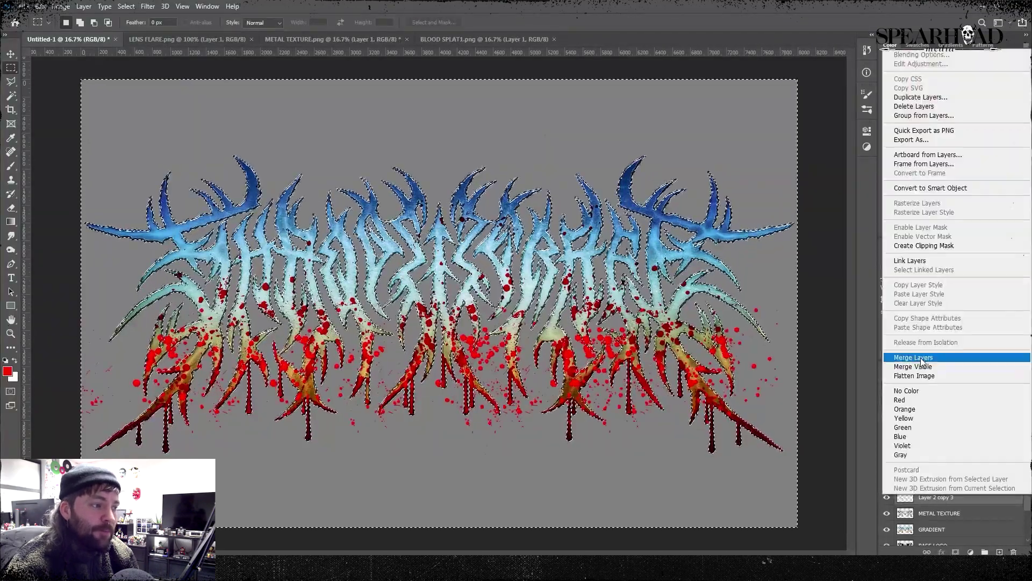
click(929, 359)
key(Delete)
key(ctrl+d)
Set the trimmed splatter layer's blending mode to Overlay and inspect the effect on the lower letters.
click(914, 401)
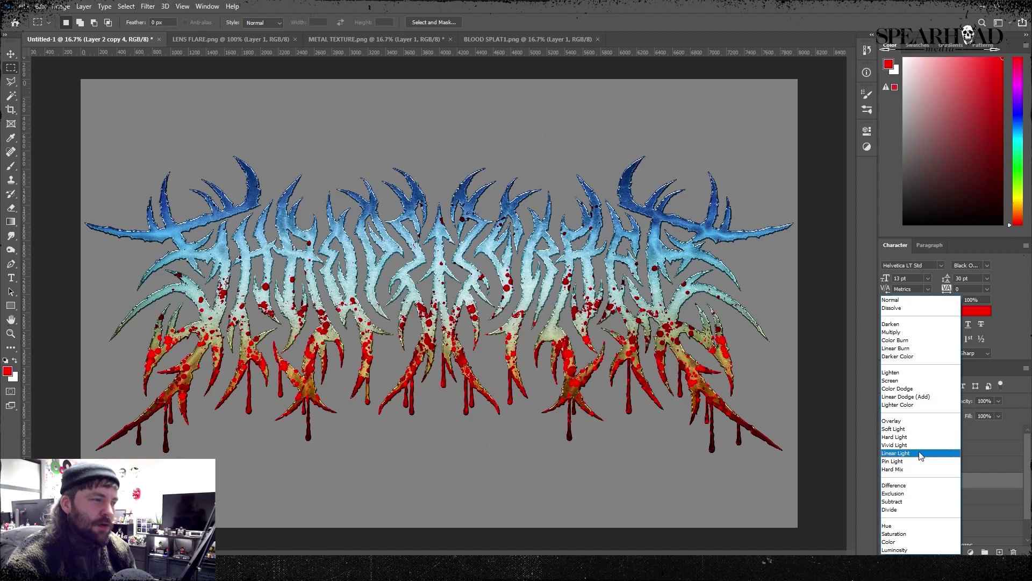
click(892, 420)
scroll(745, 444, up, 1)
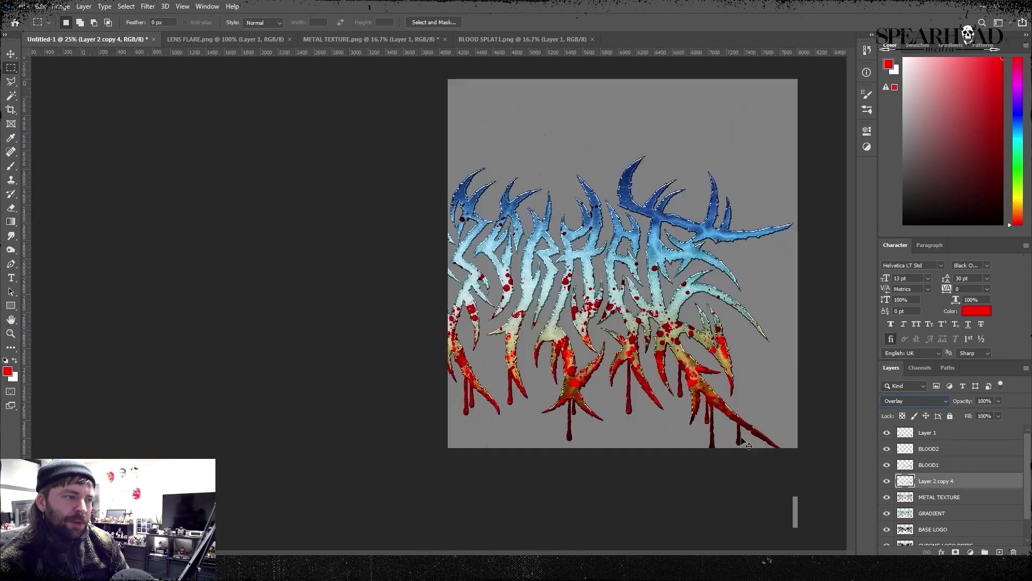
scroll(743, 442, down, 1)
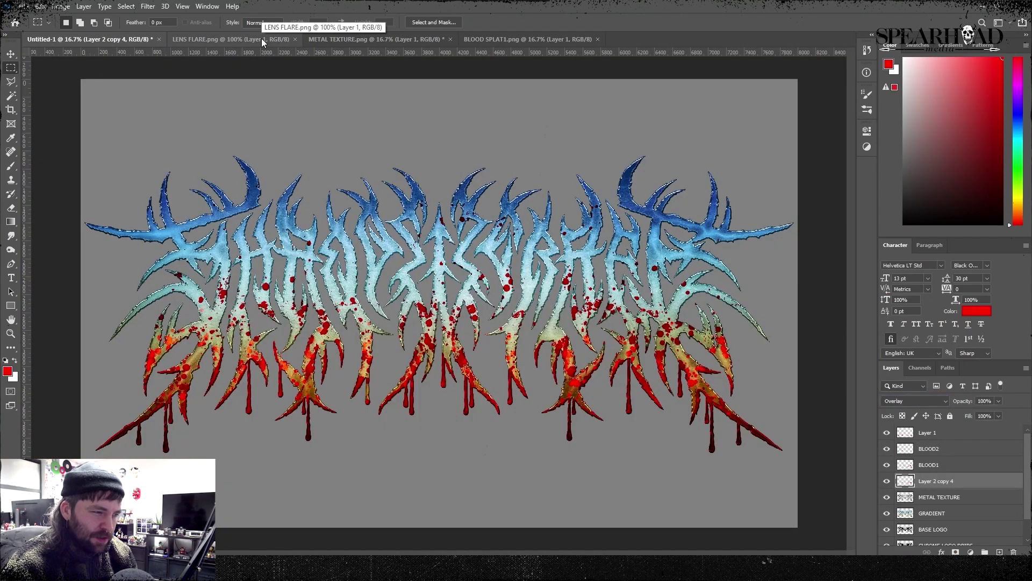
click(506, 39)
click(166, 40)
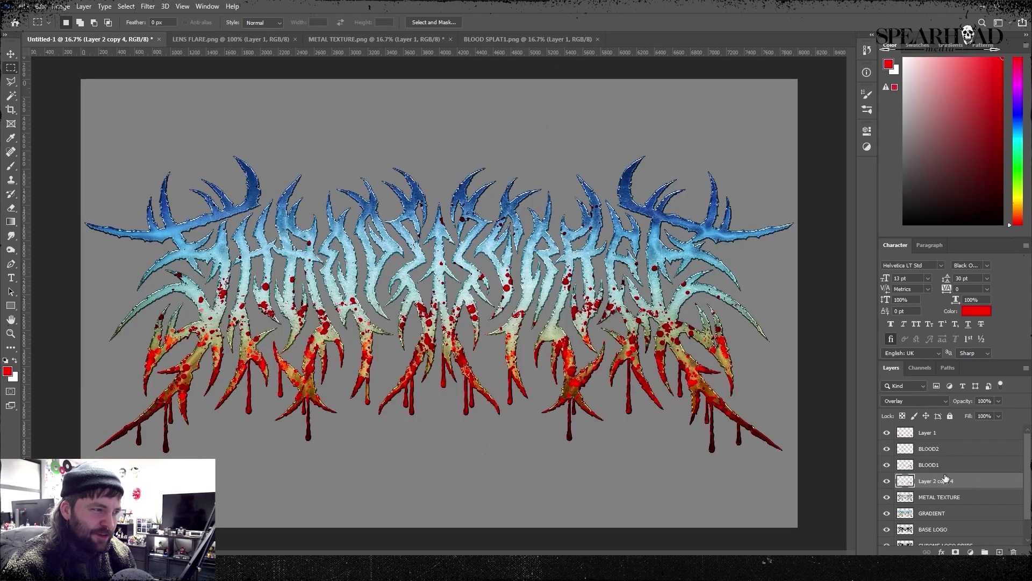
click(925, 436)
key(ctrl+v)
key(ctrl+t)
drag(680, 150, 263, 195)
key(Return)
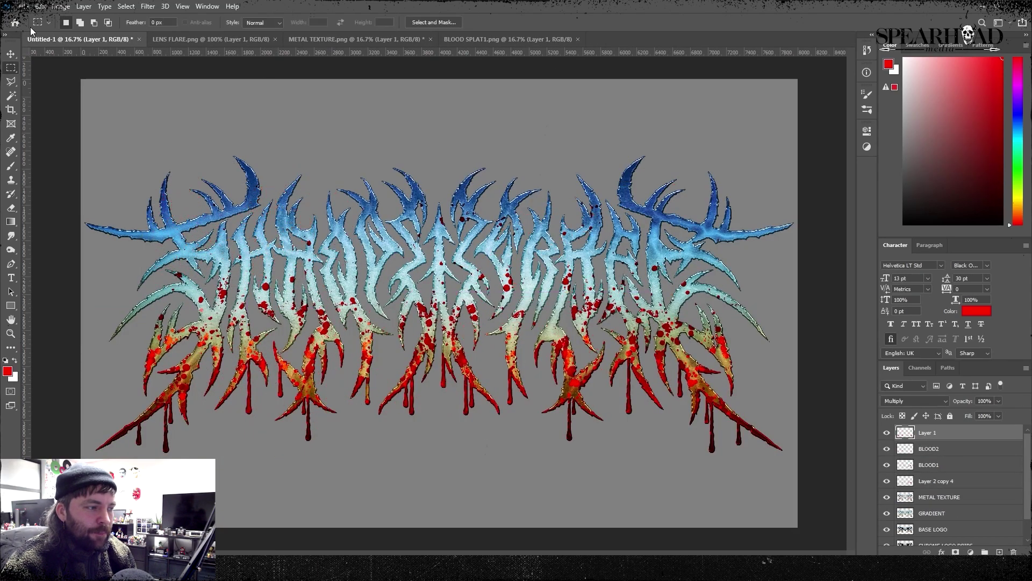
Open BLOOD SPLAT2.png and paste its splatter into the logo document above Layer 1.
key(ctrl+o)
double_click(176, 97)
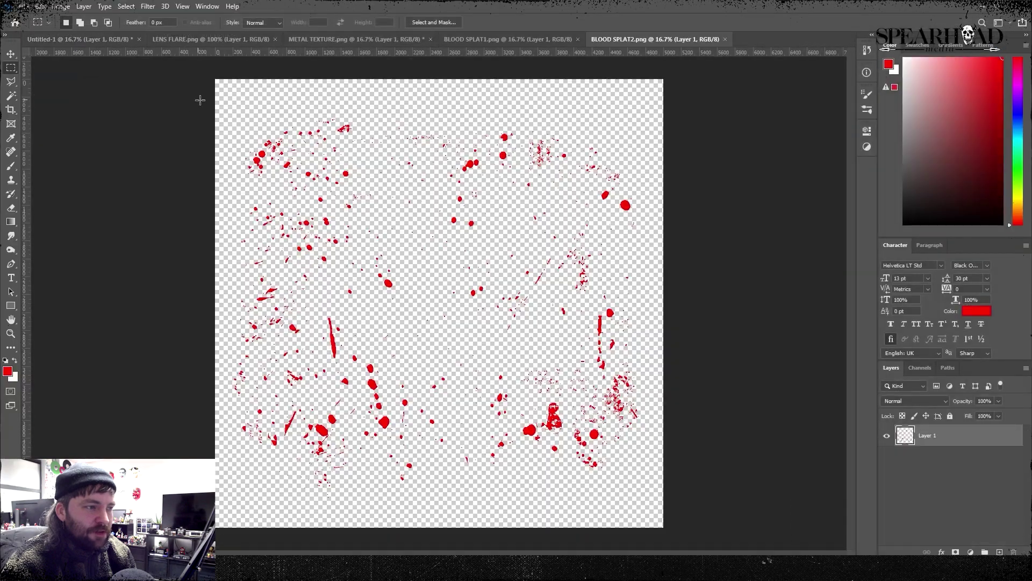
click(80, 38)
key(ctrl+v)
Scale down the pasted BLOOD SPLAT2 splatter and place it over the logo's upper left letters.
key(ctrl+t)
drag(653, 204, 172, 385)
drag(344, 301, 219, 211)
drag(510, 156, 445, 177)
drag(411, 207, 381, 207)
key(Return)
Duplicate the upper left splatter, rotate the copy 90° clockwise and merge both layers.
right_click(938, 433)
click(827, 162)
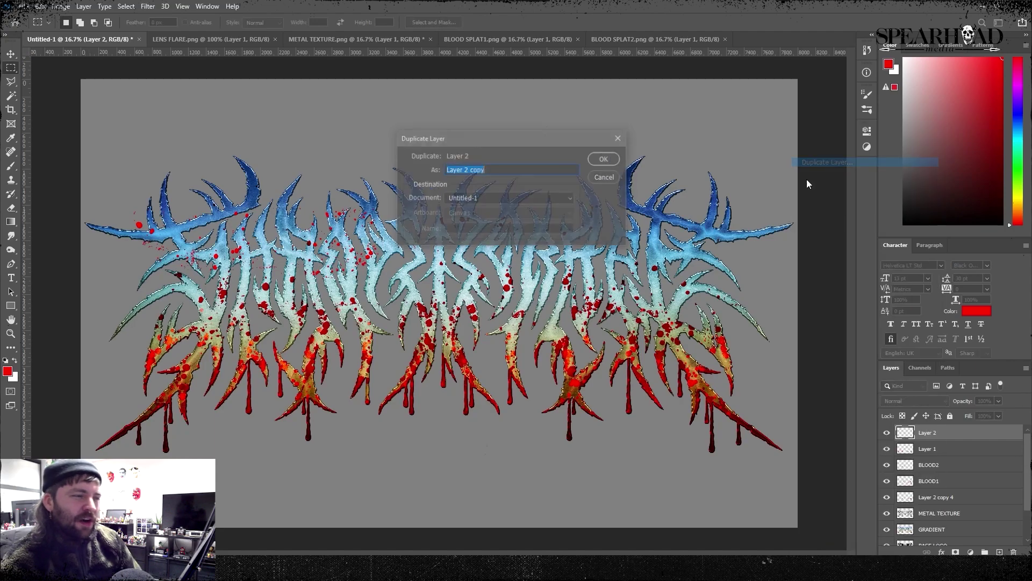
key(Return)
click(41, 7)
mouse_move(92, 251)
click(199, 391)
shift+click(944, 449)
right_click(947, 451)
click(917, 313)
Duplicate the merged upper splatter, flip the copy horizontally and move it over the upper right letters.
right_click(945, 433)
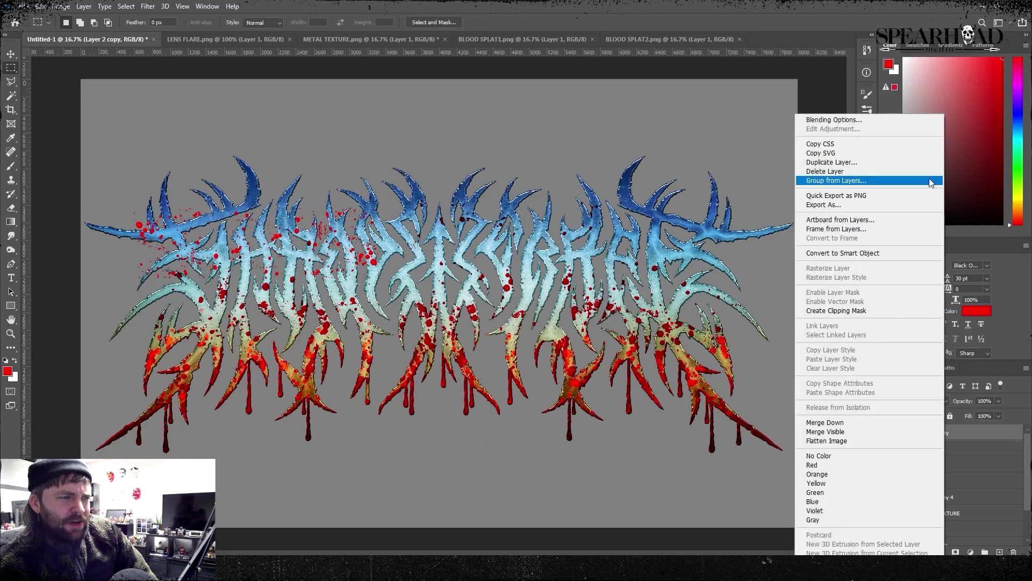
click(914, 162)
key(Return)
click(40, 6)
click(215, 418)
key(ctrl+t)
drag(220, 248, 580, 249)
key(Return)
Duplicate the flipped splatter, rotate the copy about 90° and place it over the logo's centre.
right_click(961, 435)
click(858, 163)
key(Return)
key(ctrl+t)
drag(751, 213, 649, 370)
drag(644, 227, 469, 156)
Nudge the rotated splatter left to centre it on the logo and merge the three upper splatter layers.
key(shift+Left)
key(shift+Left)
key(shift+Left)
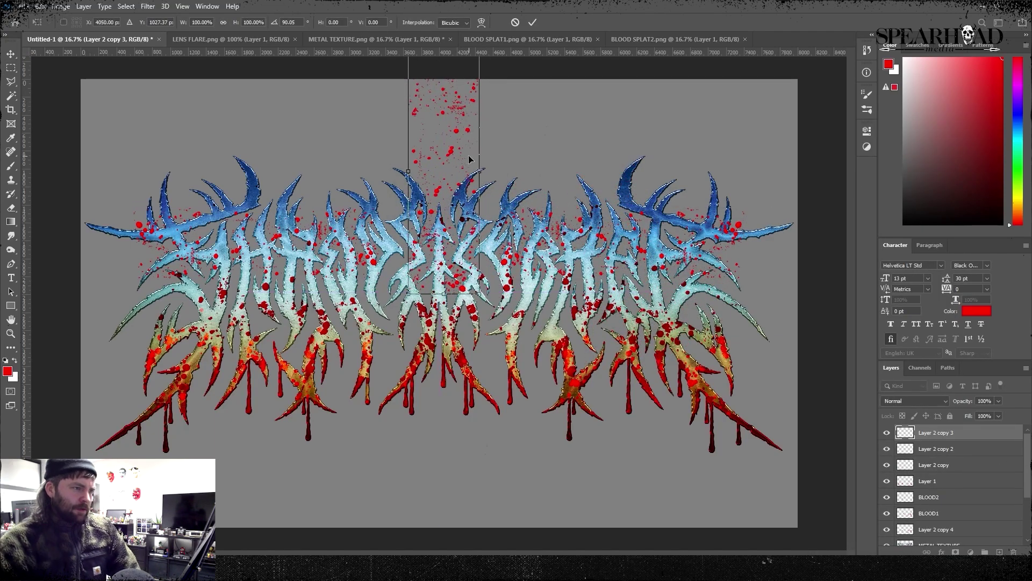
key(Left)
key(Left)
key(Left)
key(Left)
key(Left)
key(Left)
key(Left)
key(Return)
shift+click(970, 466)
right_click(970, 466)
click(934, 328)
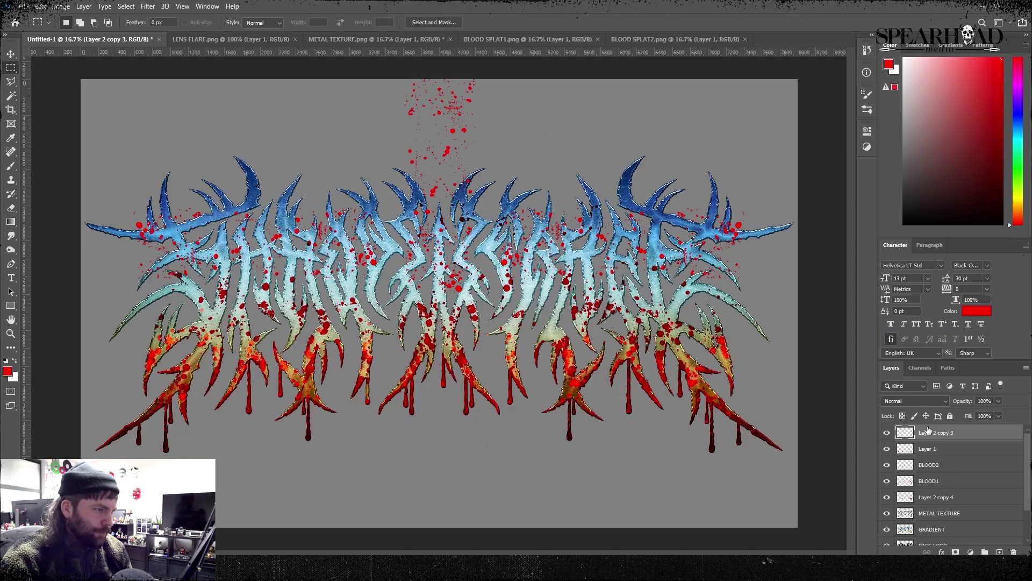
Set the merged upper splatter to Overlay and delete its parts outside the METAL TEXTURE layer's lettering.
click(924, 401)
click(921, 423)
ctrl+click(909, 513)
right_click(504, 167)
click(526, 182)
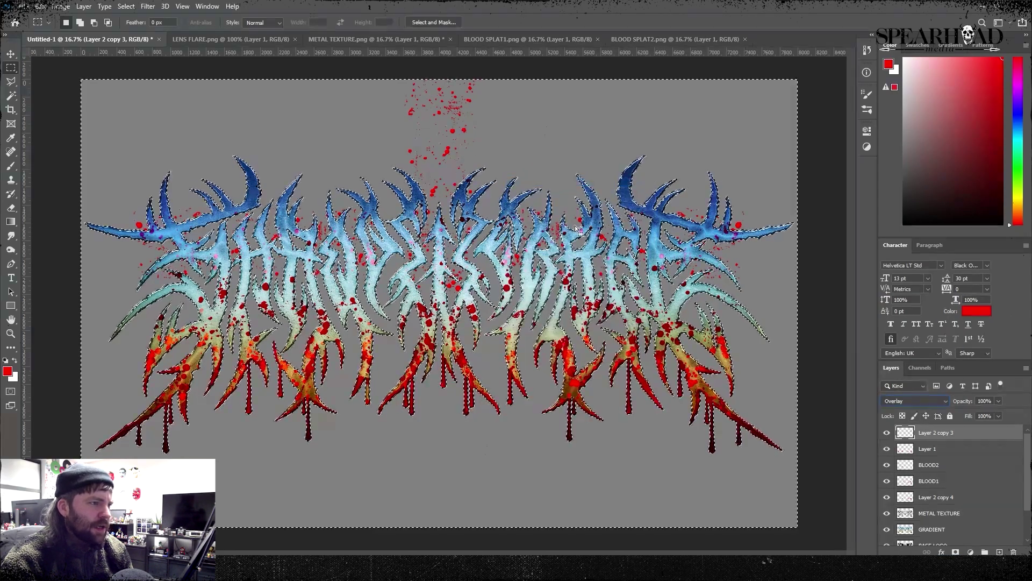
key(Delete)
key(ctrl+z)
key(ctrl+shift+z)
key(ctrl+d)
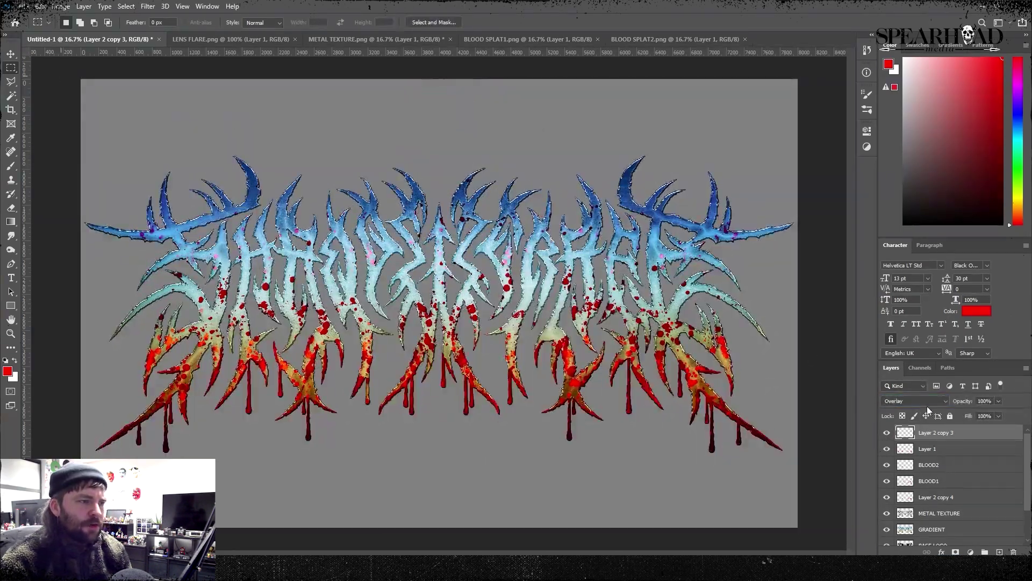
Try Normal blending at 70% opacity on the upper splatter layer, compare it shown and hidden, and hide it.
click(926, 401)
click(938, 300)
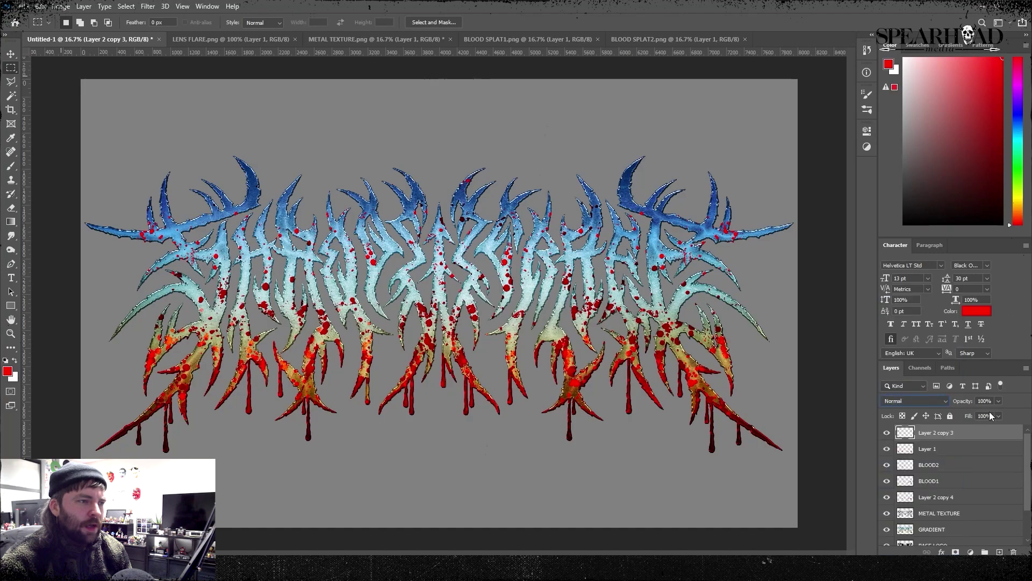
click(886, 433)
click(887, 434)
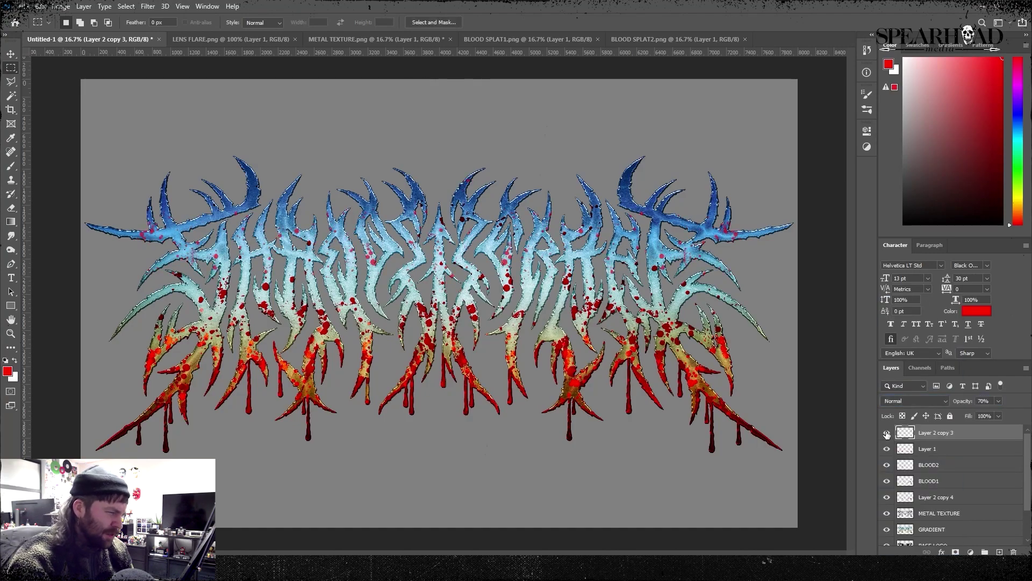
click(886, 433)
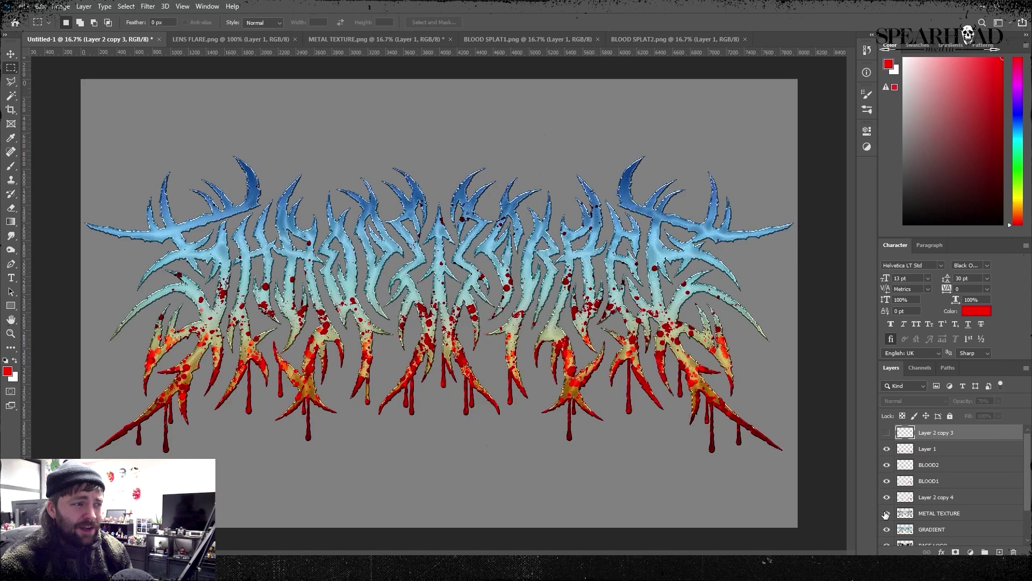
key(ctrl+Tab)
key(ctrl+shift+Tab)
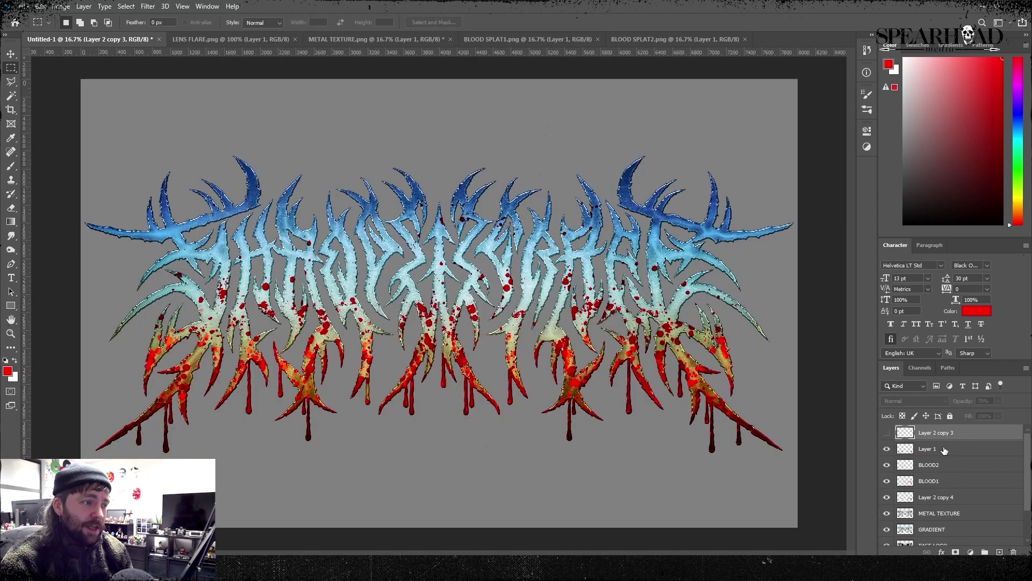
Rename Layer 1 as "blood drips" and delete the hidden upper splatter layer above it.
double_click(926, 449)
text(blood drips)
key(Return)
click(964, 436)
key(Delete)
scroll(991, 465, down, 1)
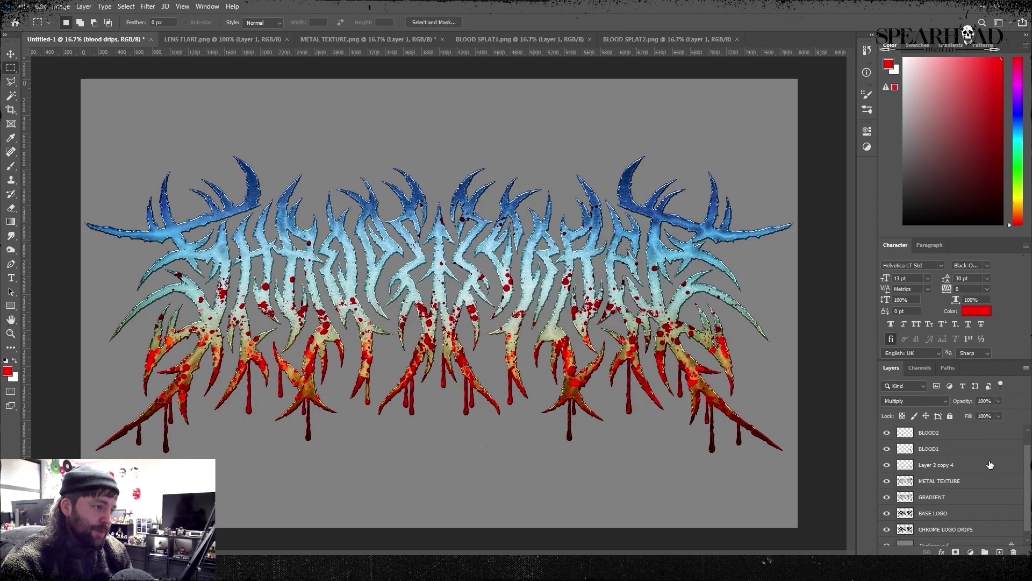
Paste the white lens flare above the blood drips layer and place it as a small glint on the upper lettering.
scroll(995, 465, up, 1)
key(ctrl+v)
key(ctrl+t)
drag(443, 302, 744, 229)
drag(779, 260, 275, 235)
key(Return)
Duplicate the lens flare twice and spread the flares over the left, centre and right letters.
right_click(939, 433)
click(841, 176)
key(Return)
key(ctrl+t)
key(Return)
right_click(935, 433)
click(860, 161)
key(Return)
key(ctrl+t)
key(Return)
key(m)
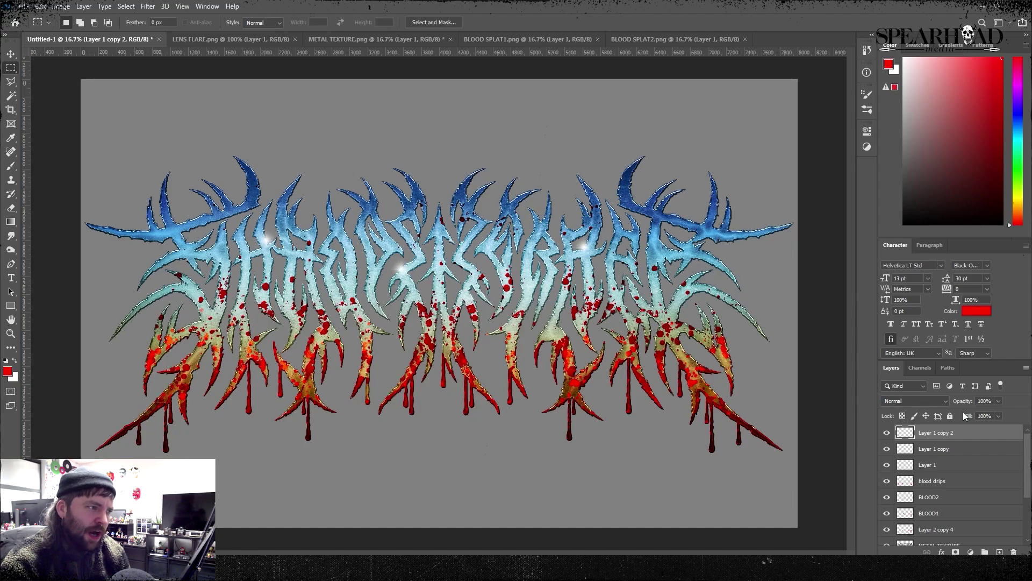
Duplicate the lens flare twice more and place the copies near the logo's far left and far right ends.
right_click(952, 432)
click(860, 161)
key(Return)
key(ctrl+t)
drag(279, 236, 719, 219)
key(Return)
right_click(935, 433)
click(799, 163)
key(Return)
key(ctrl+t)
key(Return)
Duplicate the far right flare and place the copy on the spikes at the logo's upper left.
right_click(936, 432)
click(828, 162)
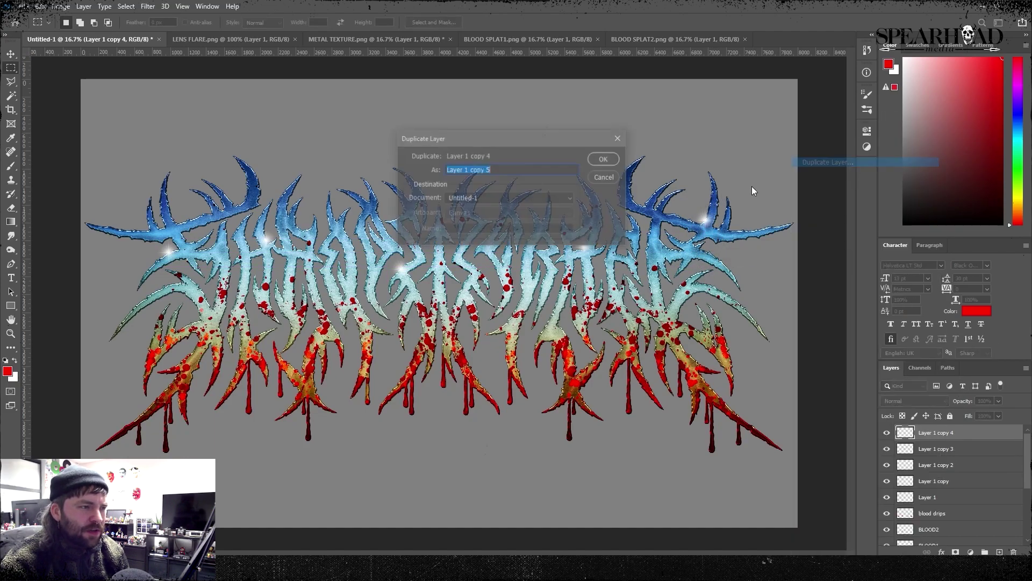
key(Return)
key(ctrl+t)
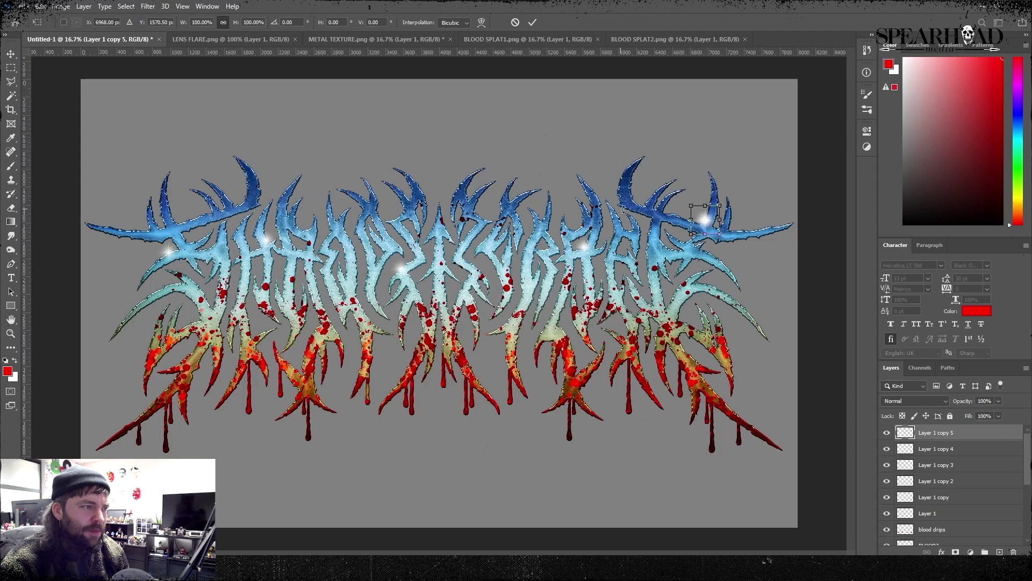
drag(677, 232, 224, 205)
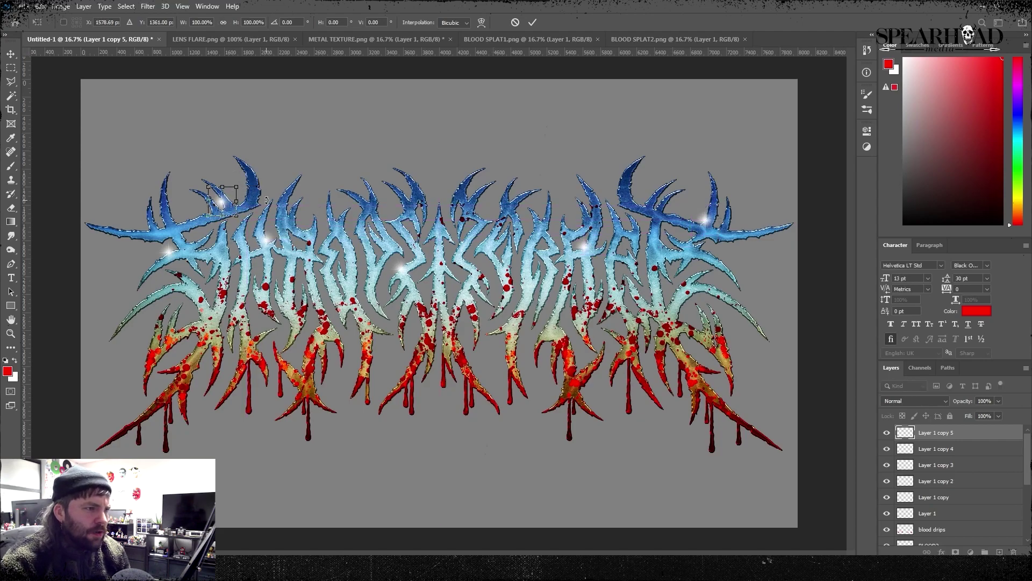
key(Return)
key(m)
Duplicate the upper left flare and place the copy on the lettering just right of the logo's centre.
right_click(831, 332)
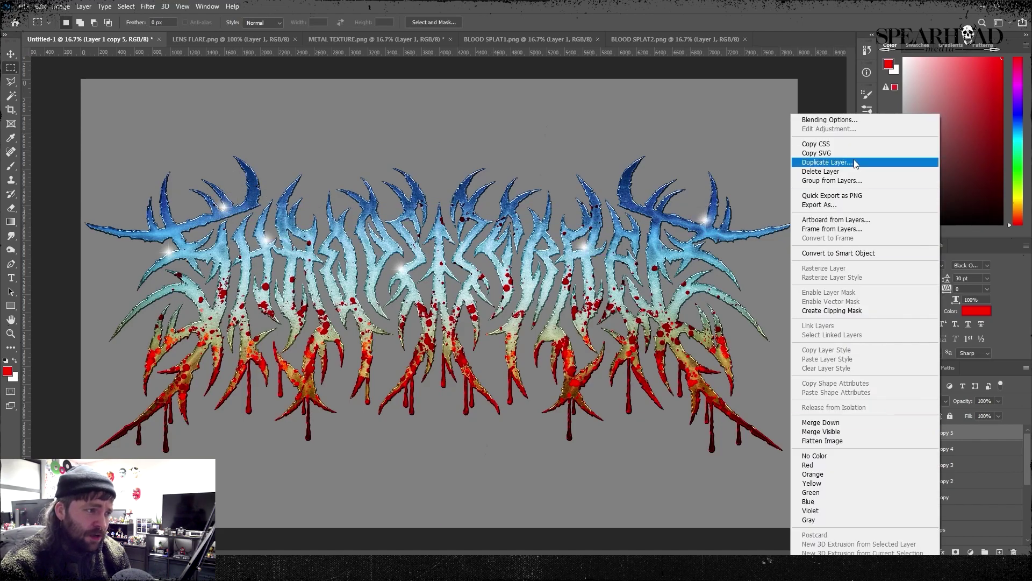
click(828, 161)
key(Return)
key(ctrl+t)
drag(223, 207, 503, 256)
key(Return)
key(m)
Duplicate the flare again and place the copy on the upper lettering just left of the logo's centre.
right_click(794, 322)
click(835, 152)
key(Return)
key(ctrl+t)
key(Return)
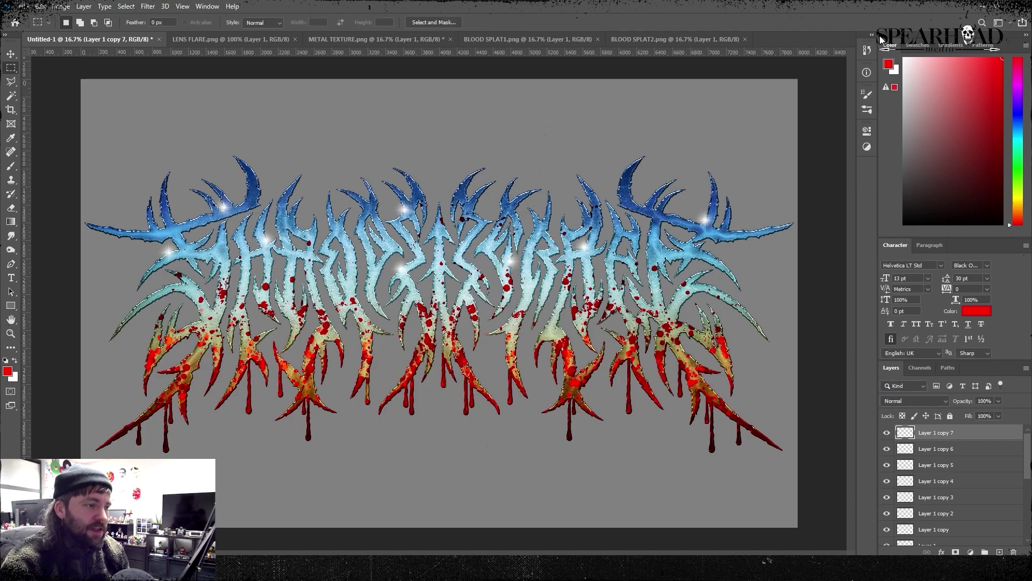
Fill the Background layer with white and invert it to black.
scroll(946, 484, down, 10)
click(925, 538)
key(shift+BackSpace)
click(354, 150)
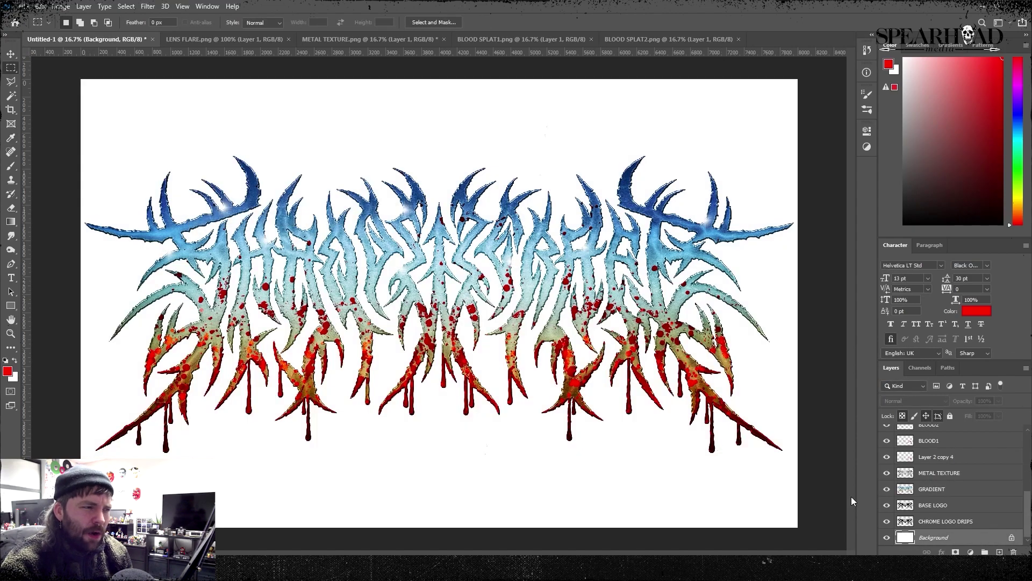
click(60, 6)
mouse_move(79, 34)
click(218, 160)
Nudge the flare on the upper lettering just left of the logo's centre slightly down.
scroll(963, 509, up, 10)
click(915, 436)
click(11, 54)
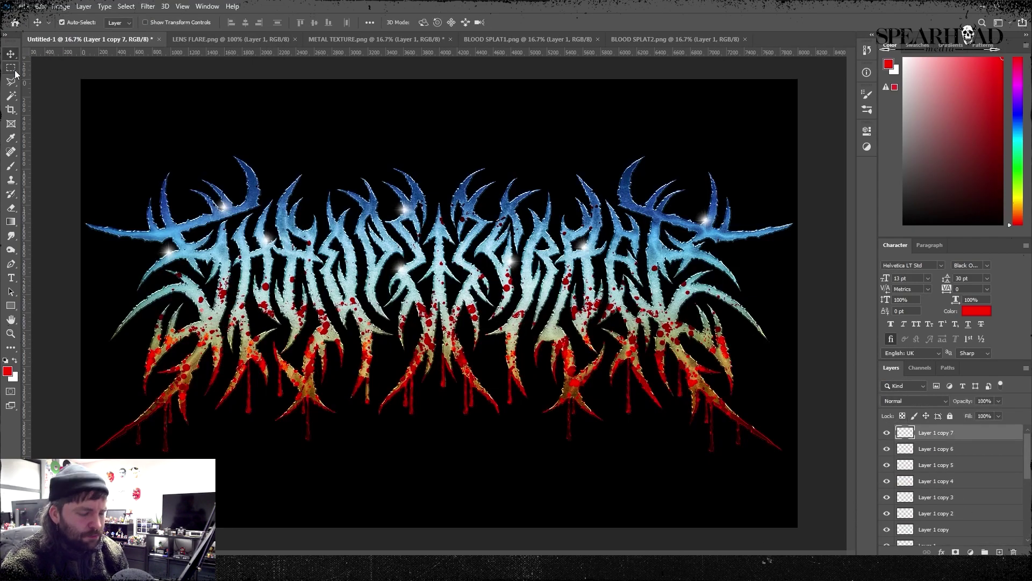
click(945, 450)
key(ctrl+t)
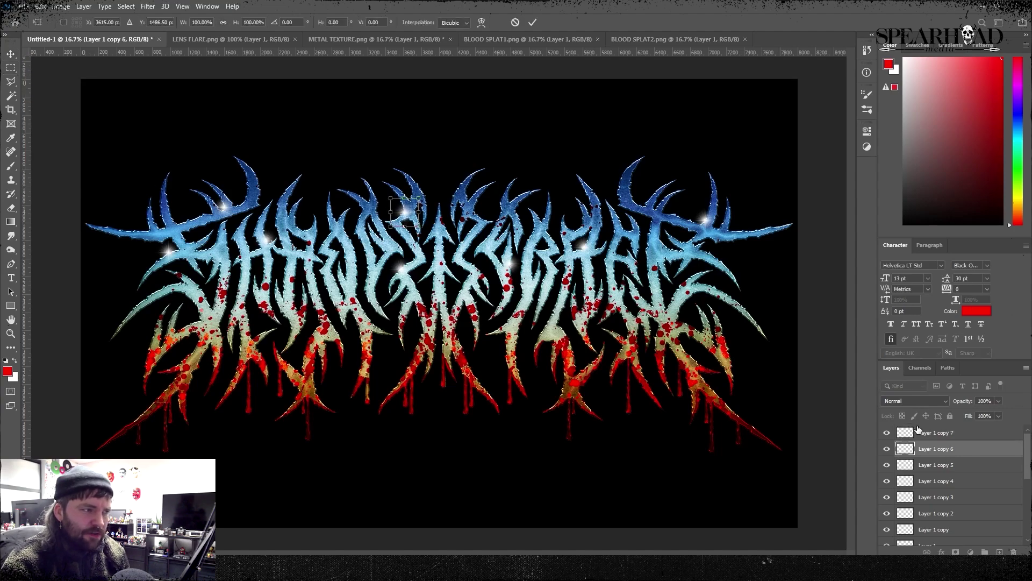
key(Return)
Nudge the flare on the logo's upper left spikes slightly down onto the metal.
click(910, 464)
key(ctrl+t)
key(Down)
key(Down)
key(Down)
key(Return)
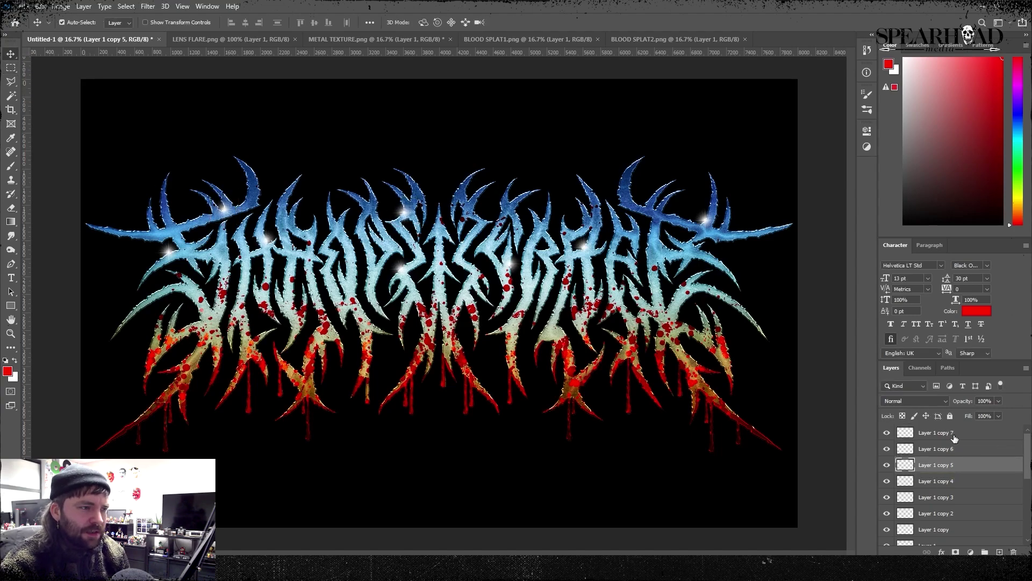
Shift the far right and far left flares inward so they sit on the lettering.
click(945, 478)
key(ctrl+t)
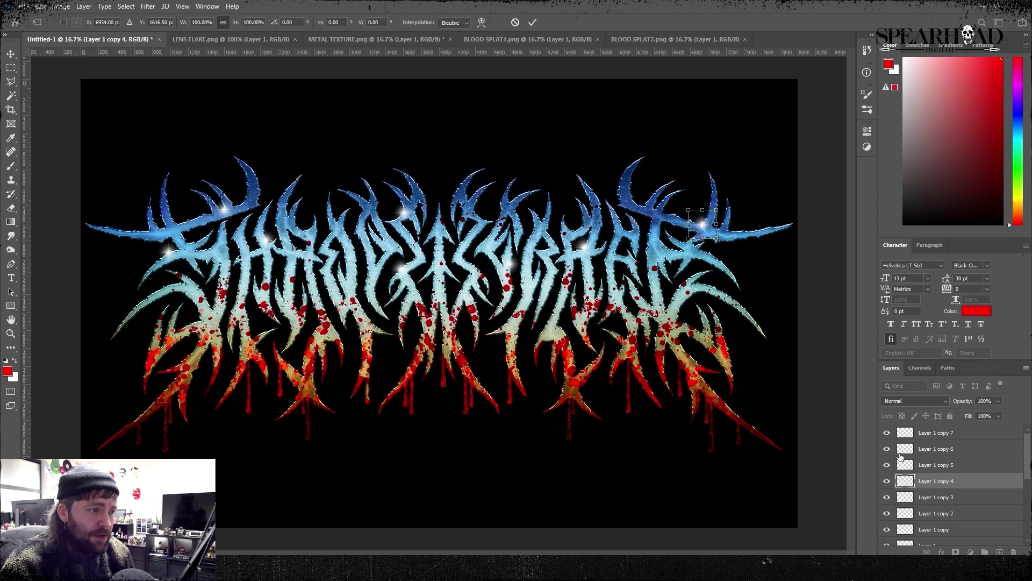
key(Return)
click(949, 497)
key(ctrl+t)
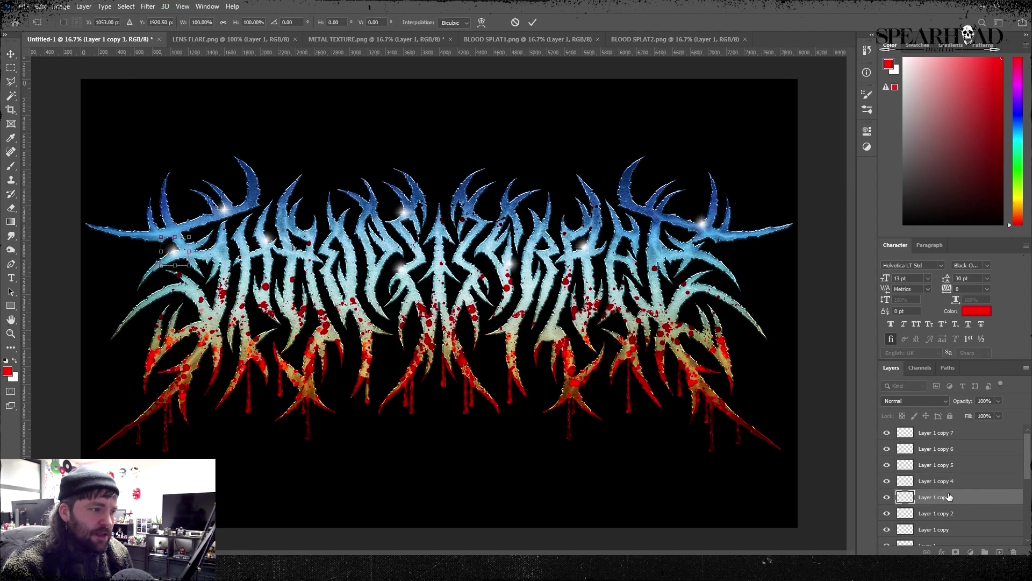
key(Return)
Fine-tune the positions of the flares on the left lettering, just left of centre and on the right lettering.
click(946, 513)
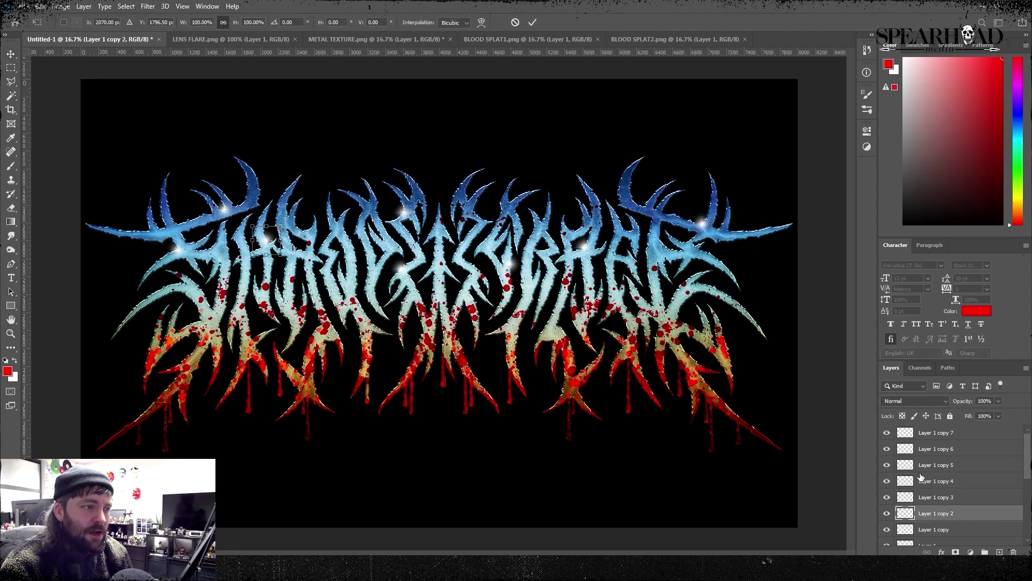
key(ctrl+t)
key(Return)
click(936, 529)
key(ctrl+t)
key(Return)
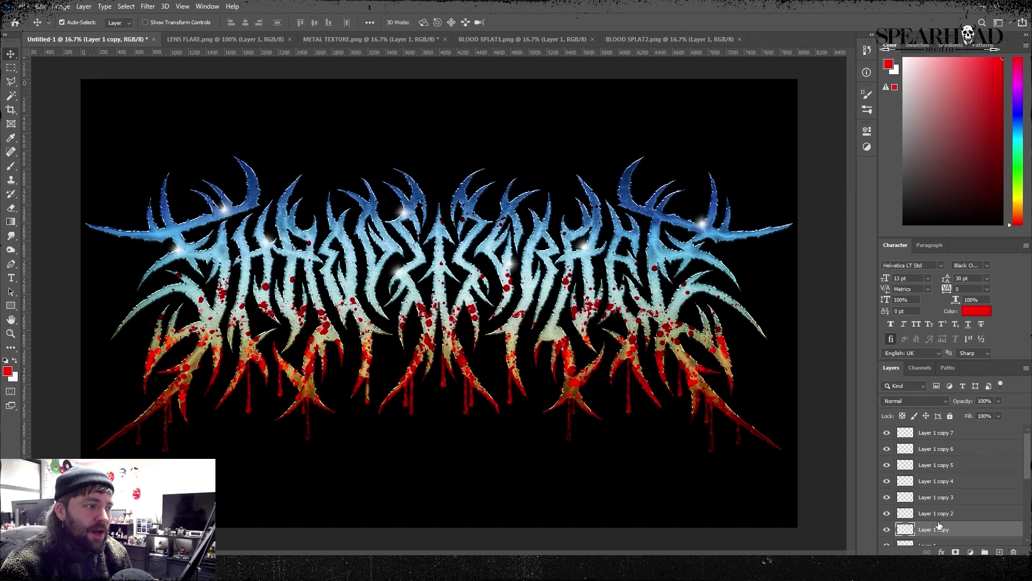
click(930, 542)
key(ctrl+t)
key(Return)
Merge all lens flare layers into one and name the layer lLENS FLARE.
click(920, 425)
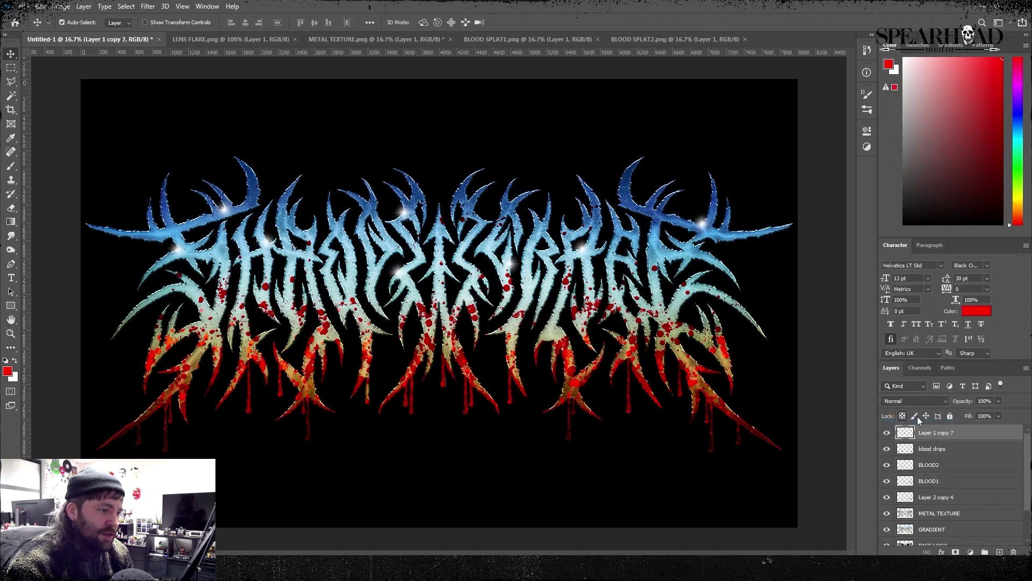
text(lLENS FLARE)
key(Return)
Examine the flares and blood splatters around the logo's centre up close.
key(ctrl+plus)
key(ctrl+plus)
key(ctrl+plus)
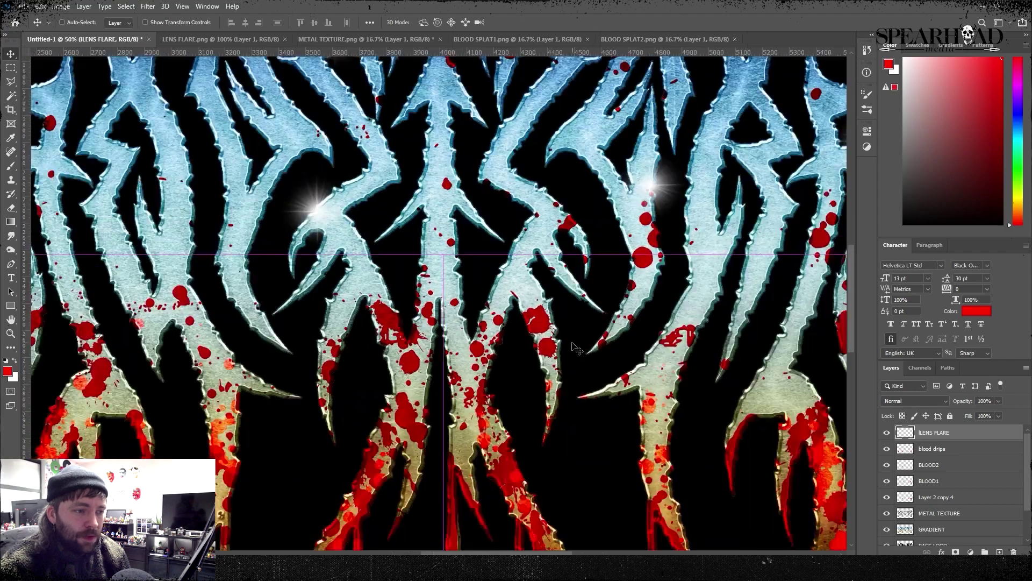
key(ctrl+minus)
key(ctrl+minus)
key(ctrl+minus)
key(ctrl+minus)
key(ctrl+plus)
Paste another lens flare and place it on the lower lettering near the logo's far right end.
key(ctrl+v)
key(ctrl+t)
drag(436, 303, 725, 350)
key(Return)
Duplicate the new flare three times, placing copies on the lower far left, the lower spikes left of centre, and the lettering right of centre.
right_click(938, 434)
click(854, 167)
key(Return)
key(ctrl+t)
key(Return)
right_click(947, 436)
click(863, 170)
key(Return)
key(ctrl+t)
key(Return)
right_click(939, 434)
click(849, 163)
key(Return)
key(ctrl+t)
key(Return)
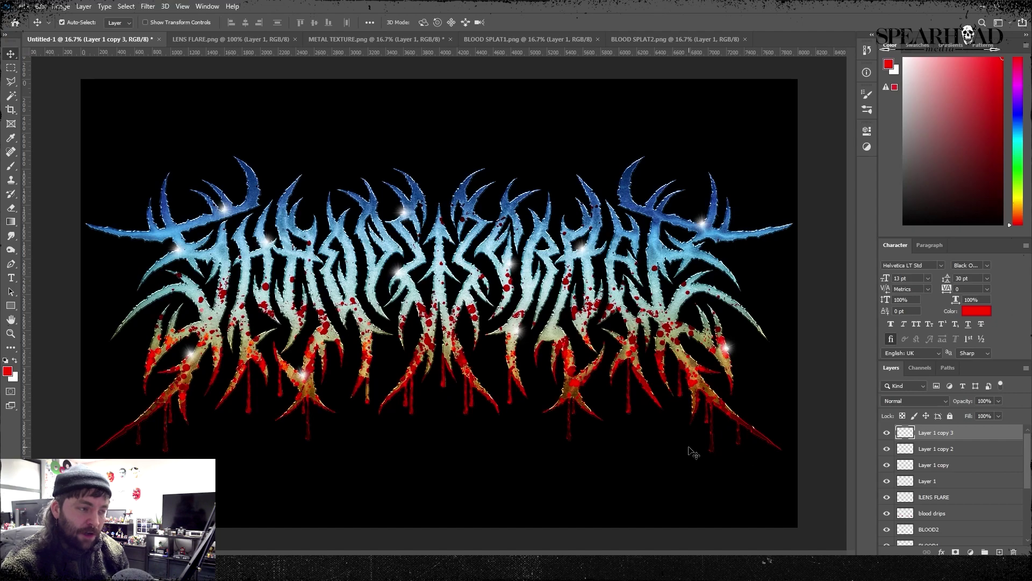
Merge the new flare layers with the existing flare layer and rename the result LENS FLARE.
shift+click(952, 500)
key(ctrl+e)
key(e)
double_click(938, 432)
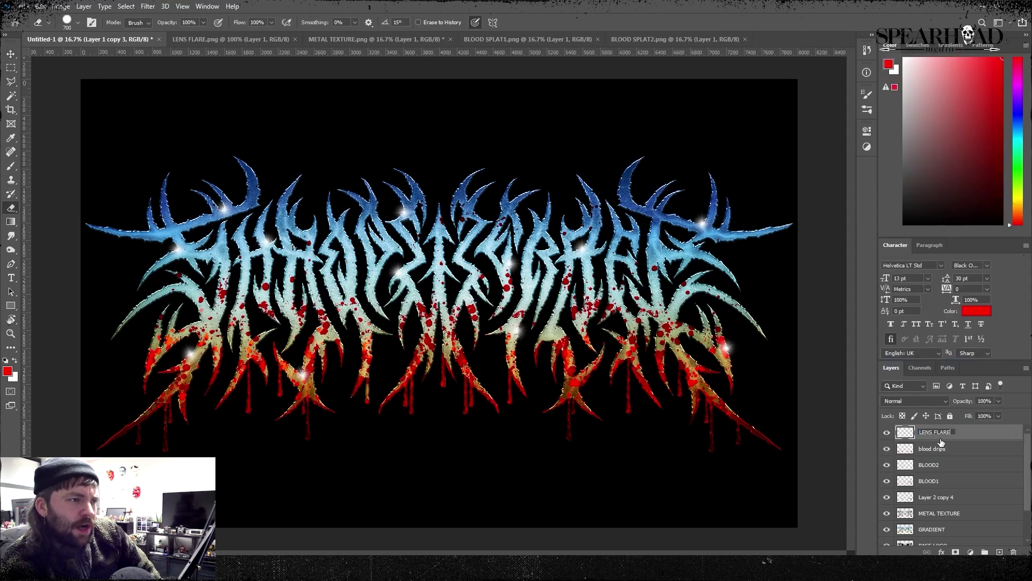
key(Return)
Set the LENS FLARE layer's opacity to 90% and apply a Levels adjustment to it.
click(915, 401)
click(983, 401)
text(80)
key(Return)
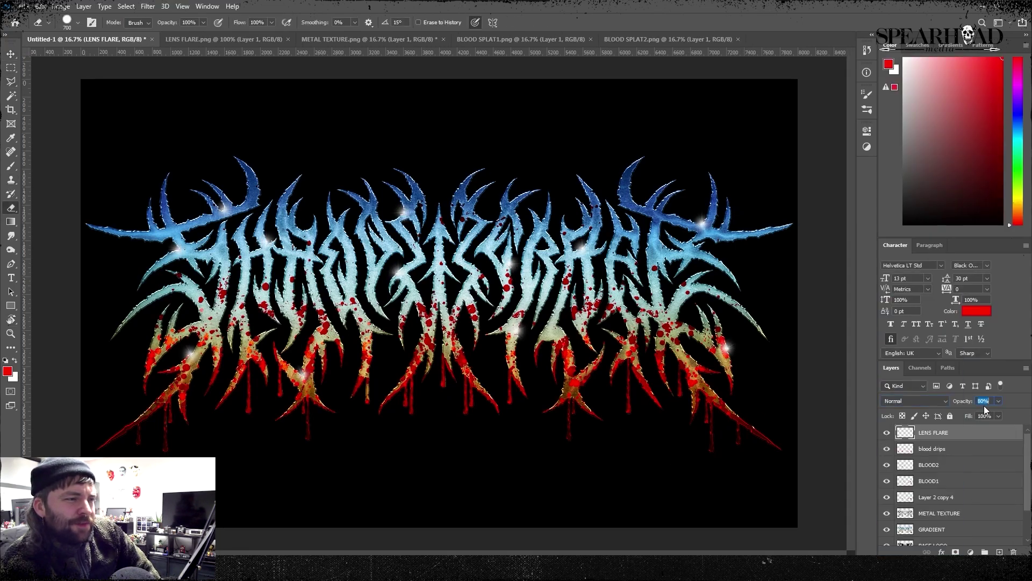
text(90)
key(Return)
click(61, 7)
mouse_move(81, 34)
click(183, 44)
key(Return)
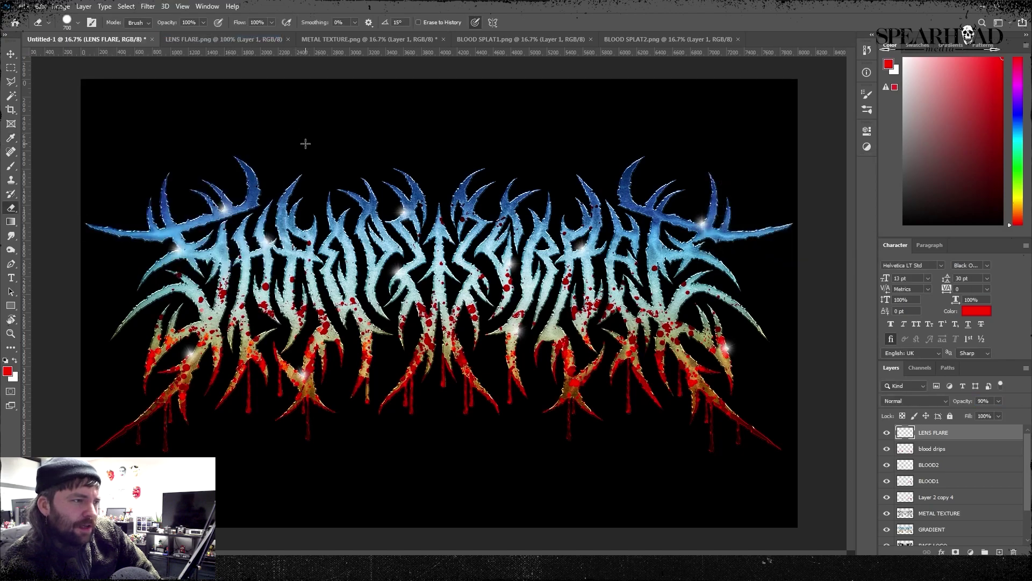
Group all layers above the Background into a group named CHROME LOGO LAYERS.
scroll(954, 516, down, 5)
shift+click(953, 521)
right_click(953, 521)
click(917, 383)
key(ctrl+z)
right_click(938, 455)
click(923, 76)
text(CHRO)
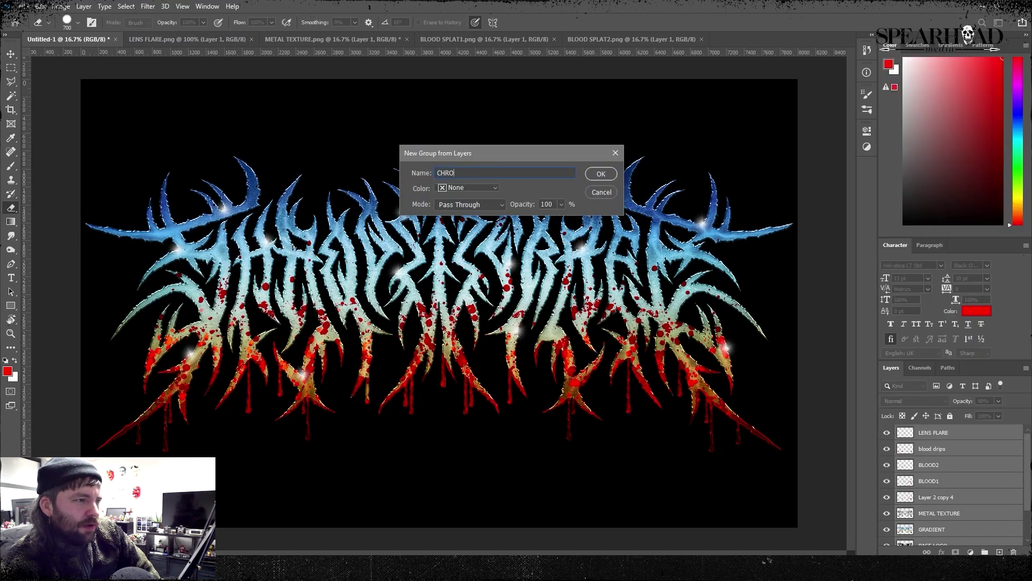
text(ERS)
key(Return)
Duplicate the CHROME LOGO LAYERS group, hide the original and merge the copy into a single layer.
right_click(930, 431)
click(845, 172)
key(Return)
click(887, 444)
right_click(947, 432)
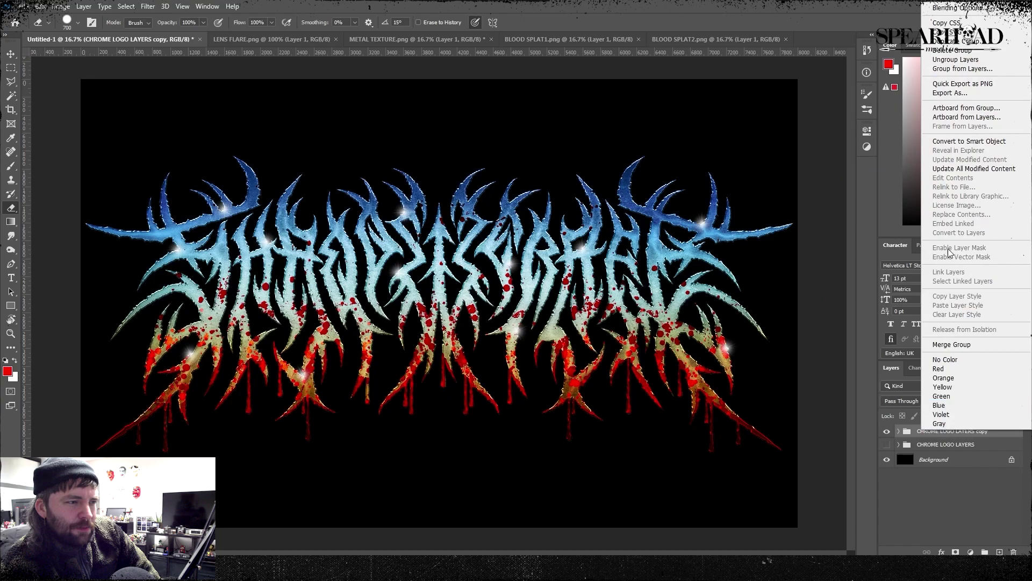
click(949, 345)
Add Noise to the merged logo copy with an amount of 12.09% and Uniform distribution.
key(ctrl+1)
click(148, 5)
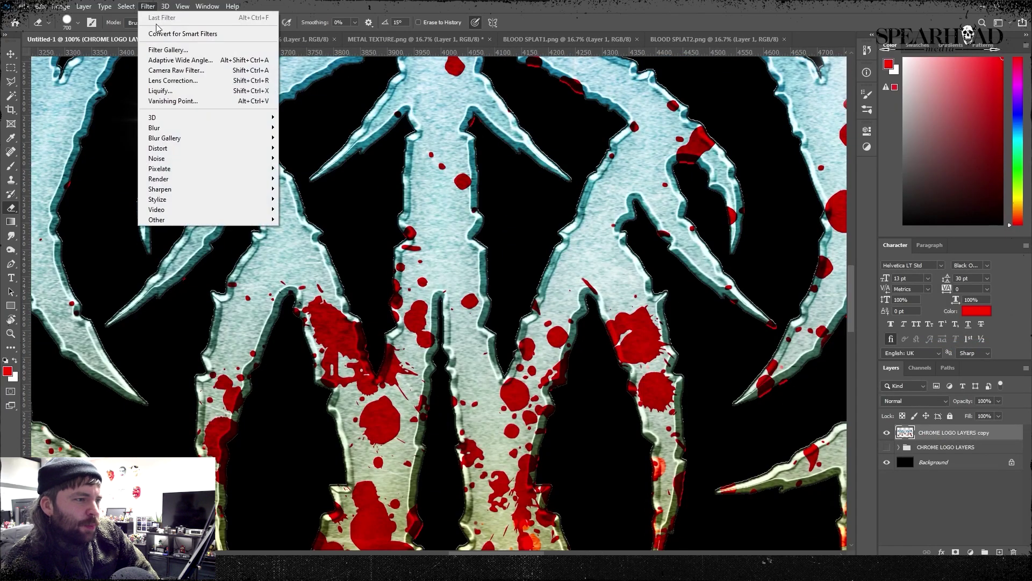
click(301, 157)
click(441, 287)
click(435, 320)
text(13)
drag(480, 248, 428, 247)
click(555, 154)
click(555, 153)
text(21)
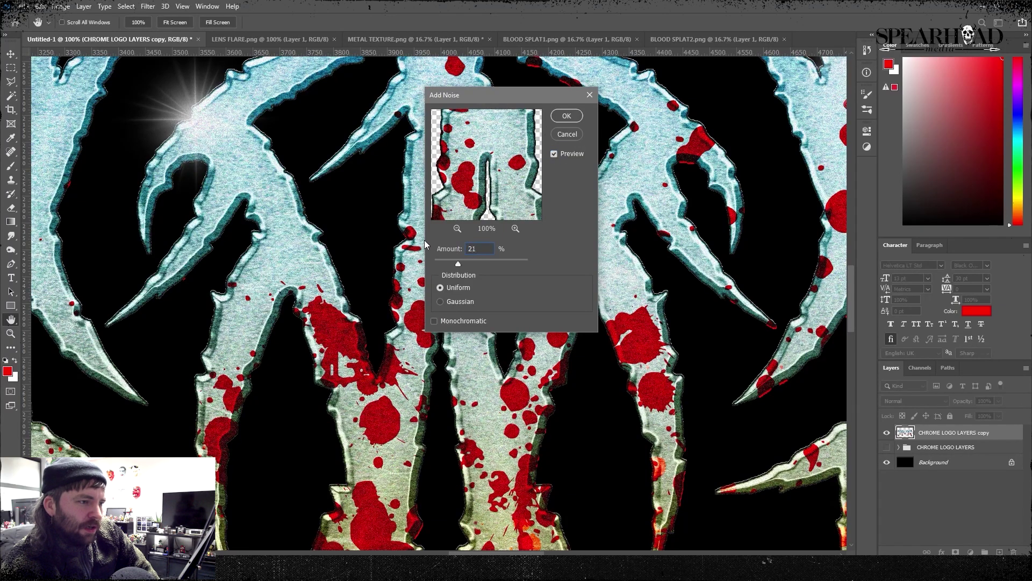
click(554, 156)
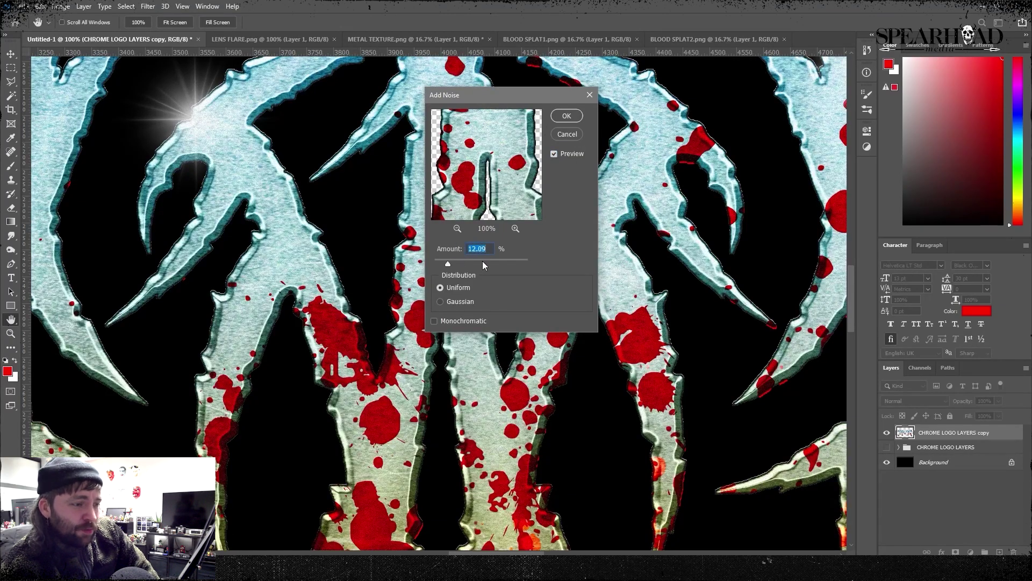
key(Return)
key(e)
ctrl+click(905, 432)
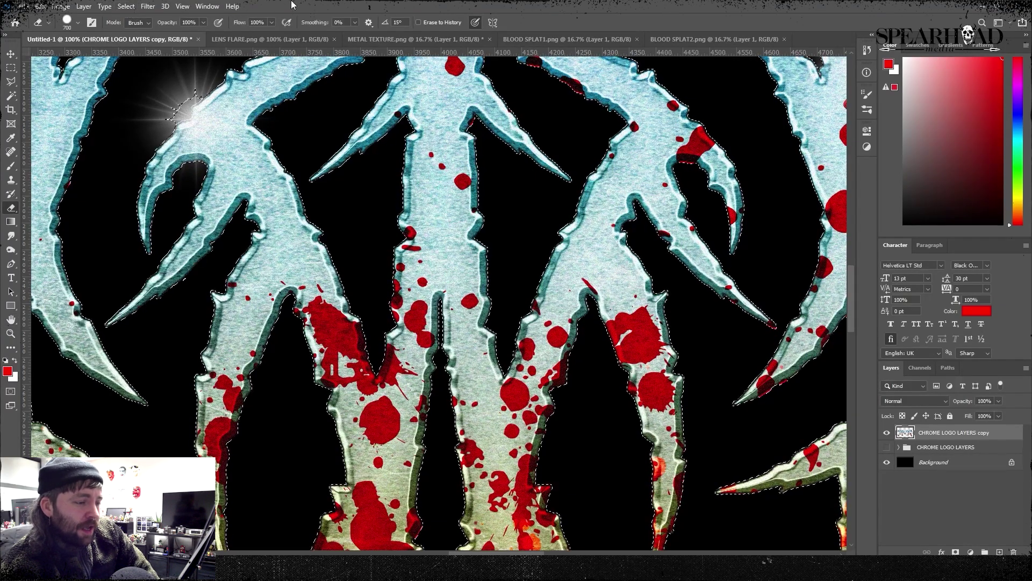
click(191, 106)
key(ctrl+z)
key(ctrl+0)
key(ctrl+d)
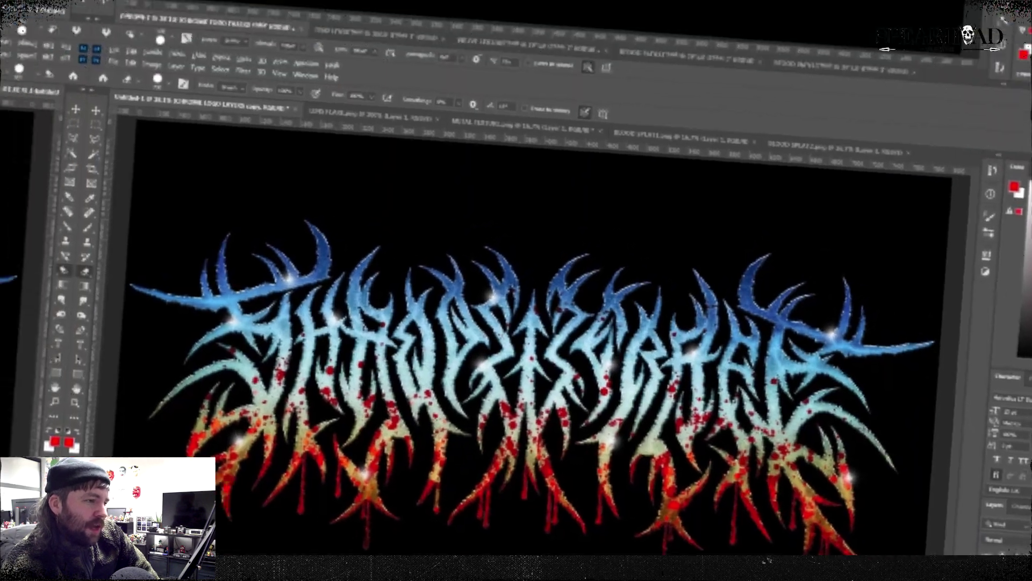